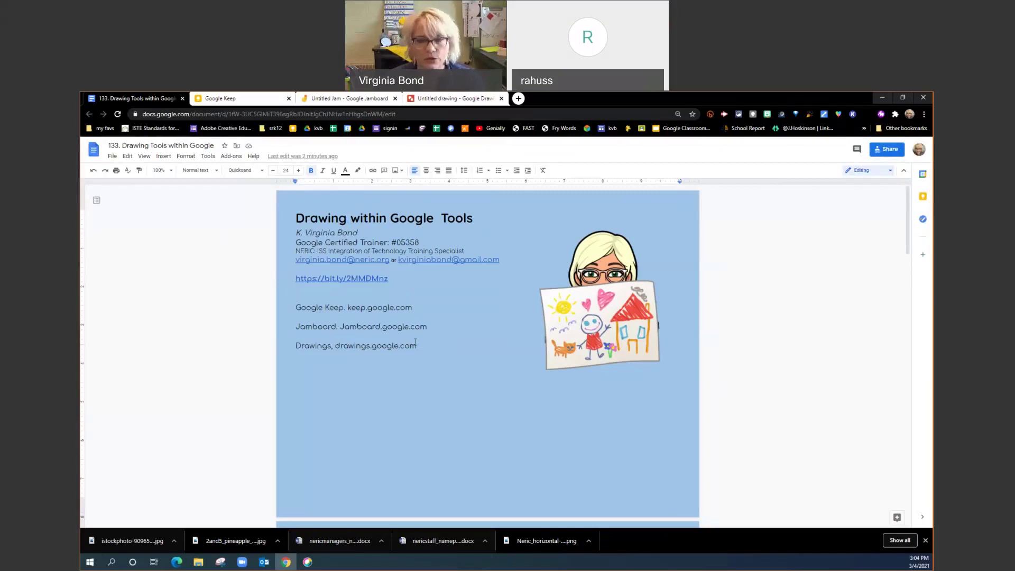
scroll(534, 365, down, 3)
scroll(402, 270, down, 5)
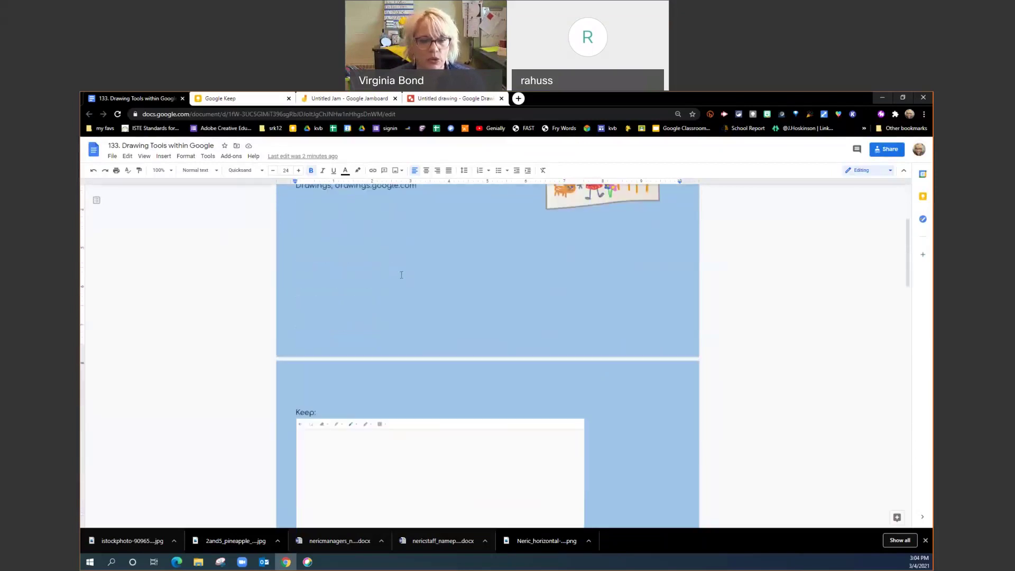
double_click(326, 261)
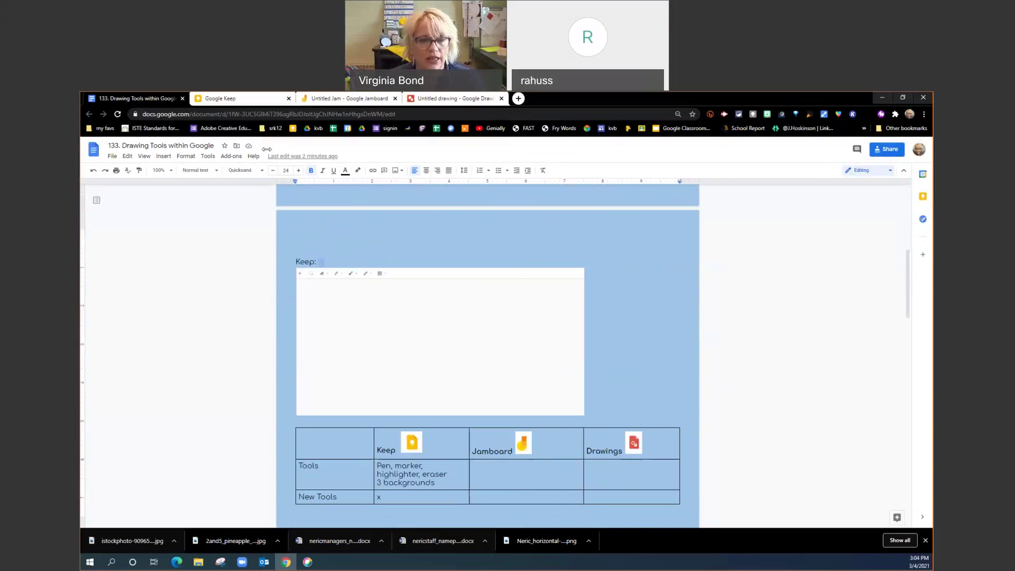
Switch to Google Keep and start a new note with a blank drawing
click(241, 99)
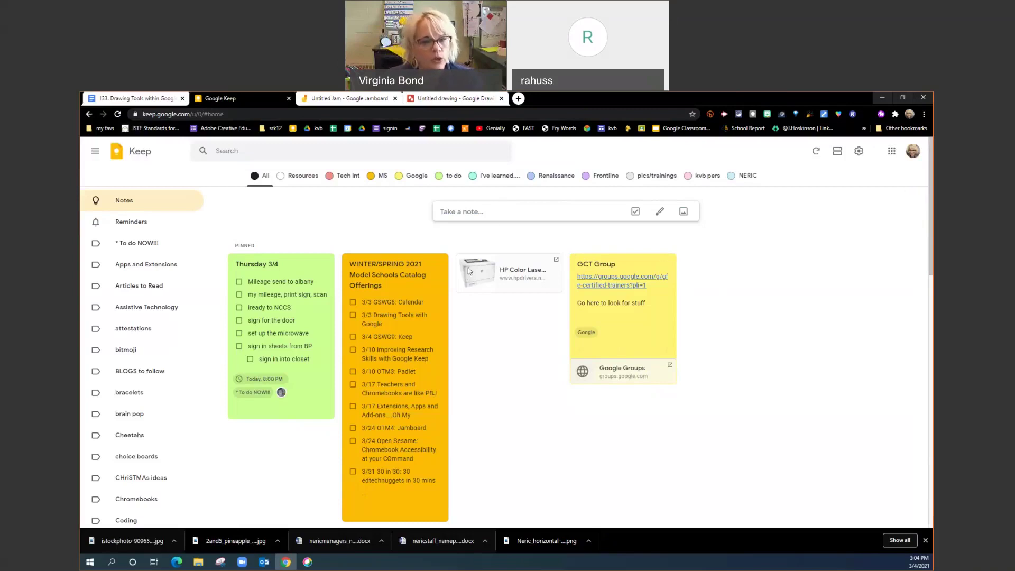
mouse_move(418, 361)
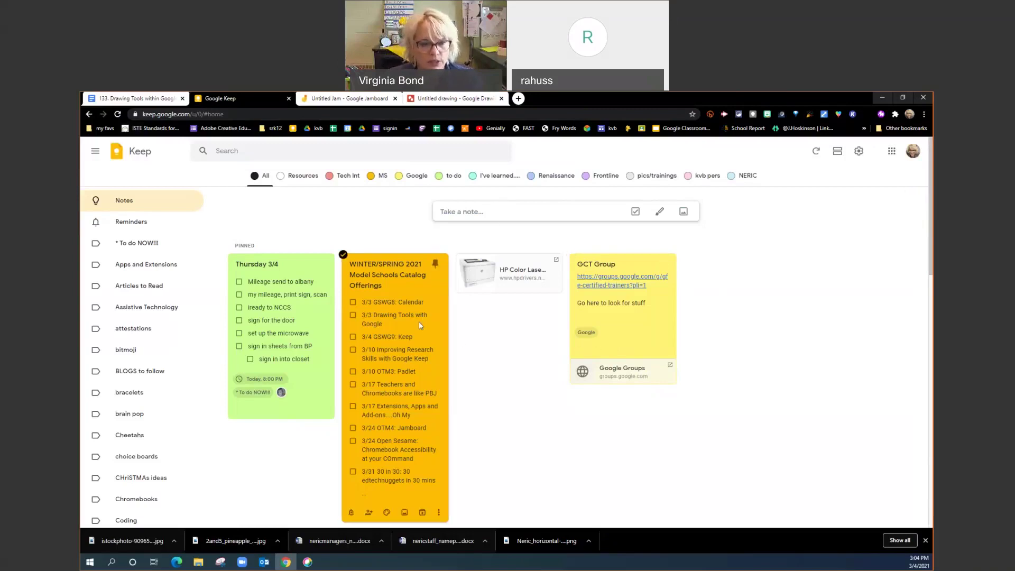
click(538, 212)
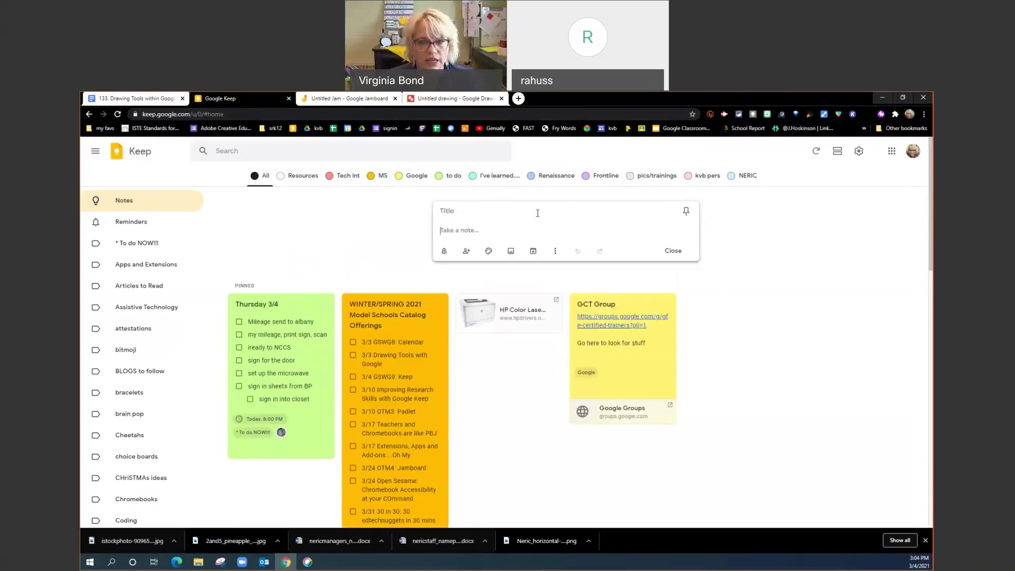
click(555, 252)
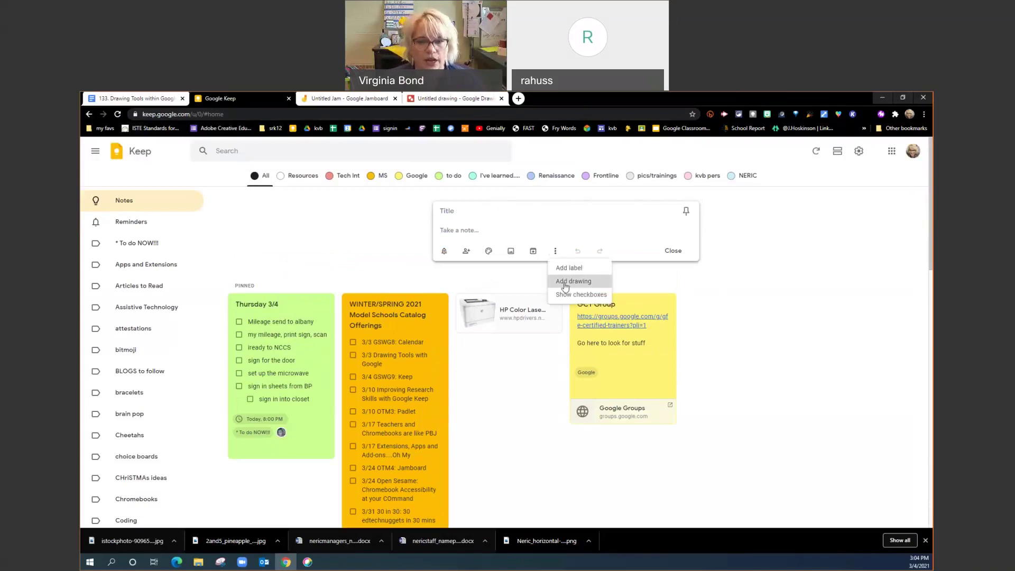
click(565, 283)
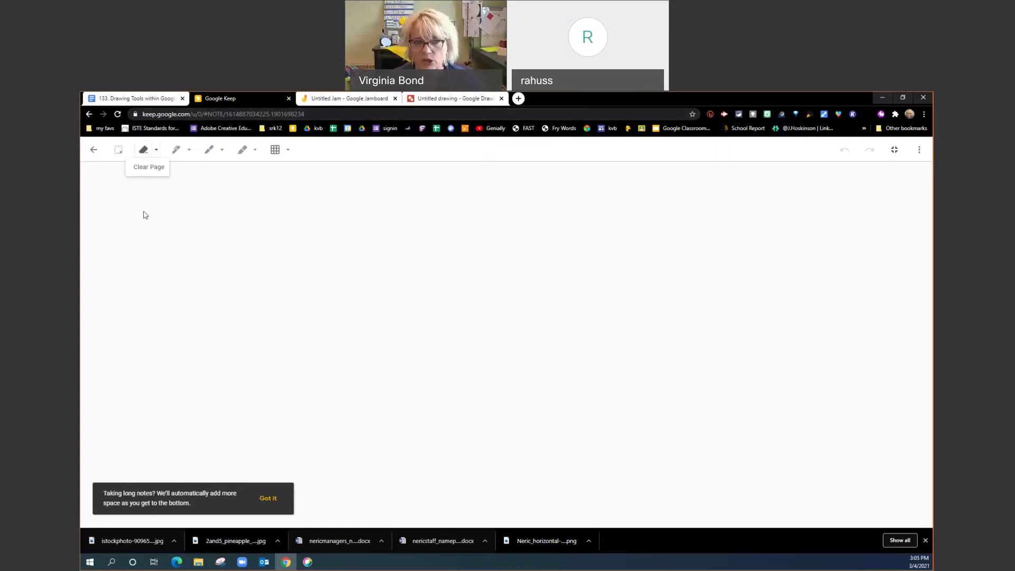
Draw a looping light-blue squiggle with the pen in the upper-left area of the canvas
click(190, 151)
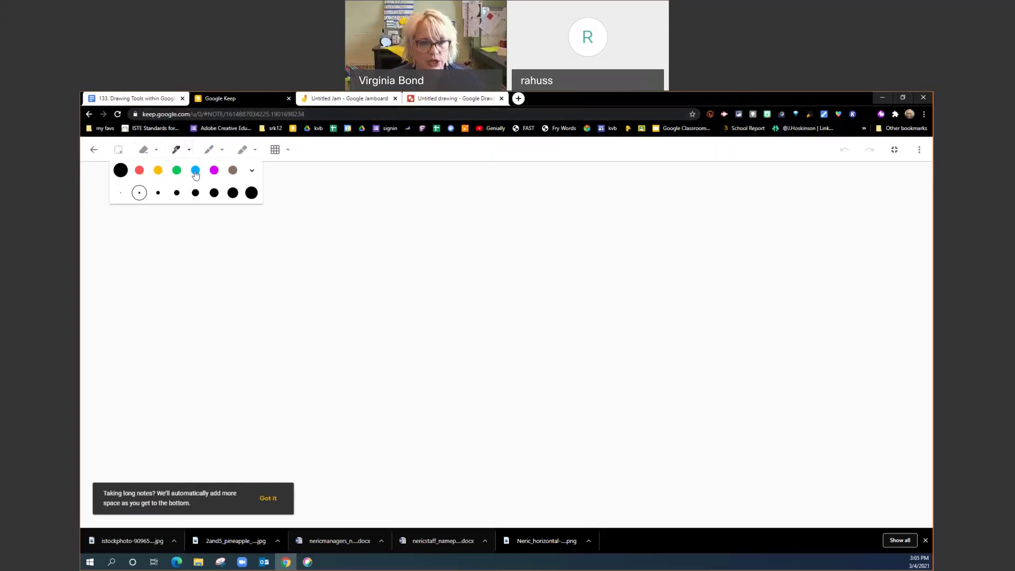
click(194, 171)
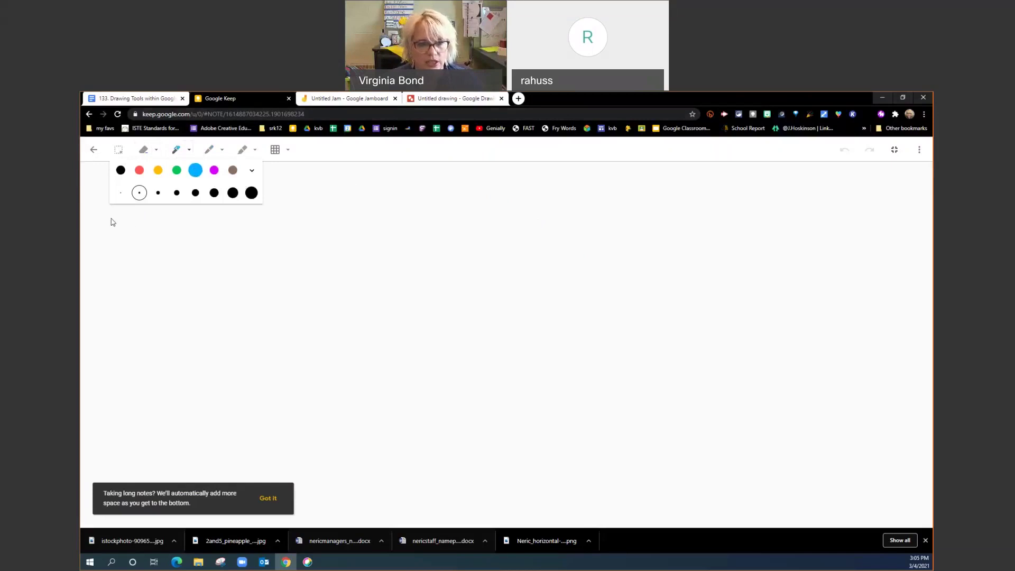
mouse_move(131, 196)
mouse_down()
mouse_move(161, 209)
mouse_move(166, 247)
mouse_move(174, 228)
mouse_up()
drag(202, 301, 255, 352)
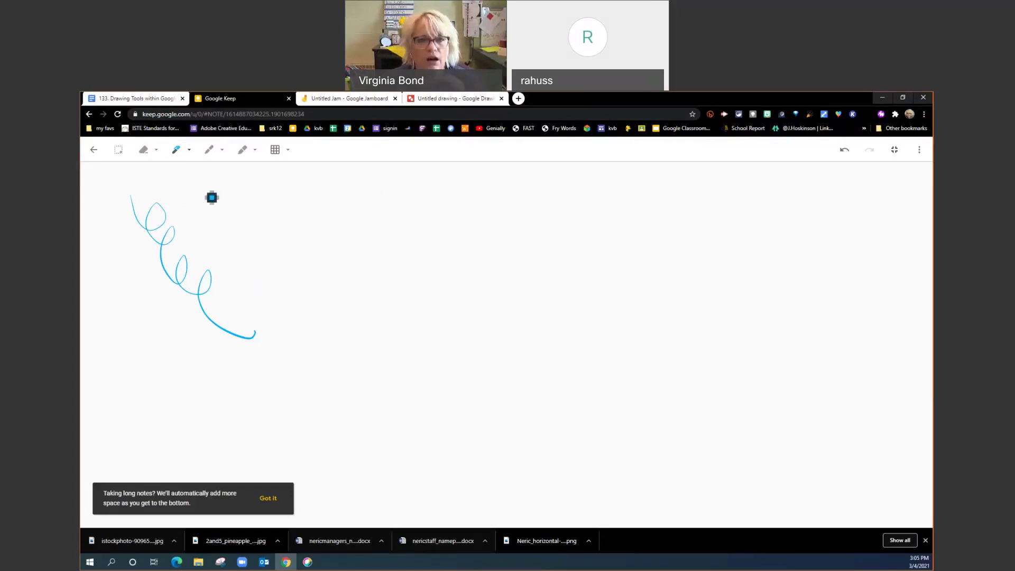
Draw the house's two side walls and the line joining their tops in dark red with the pen
click(188, 151)
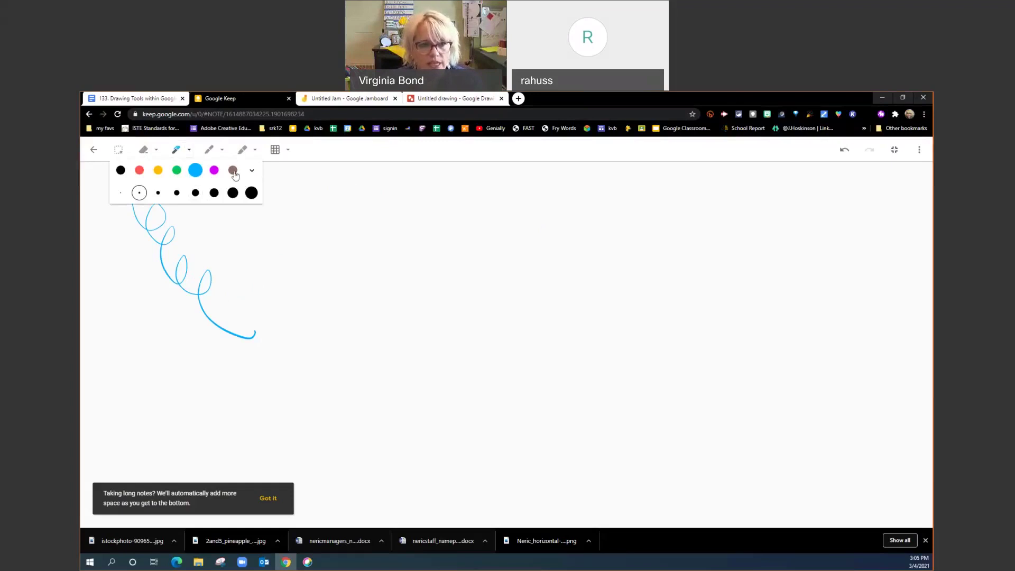
click(252, 172)
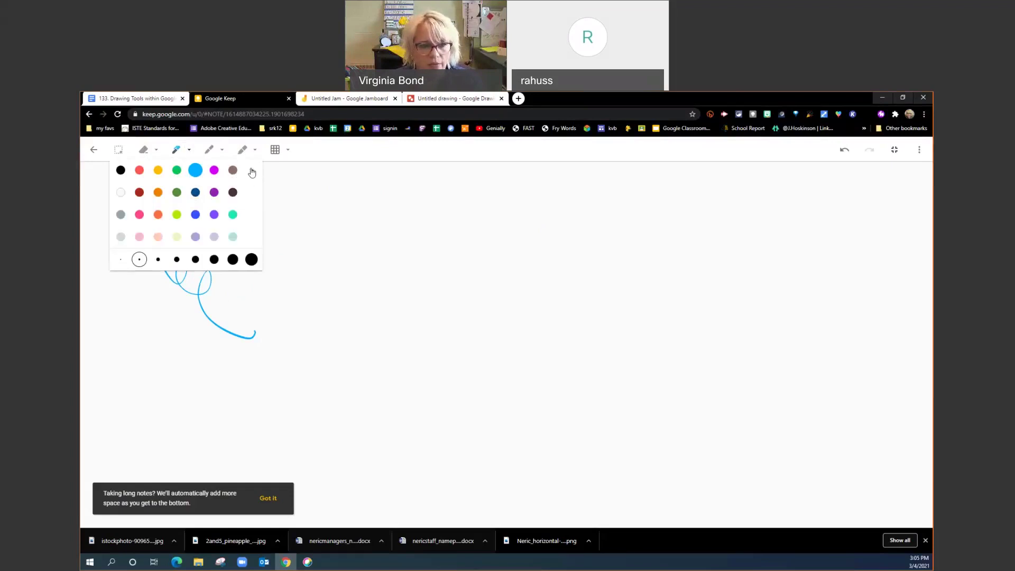
click(251, 172)
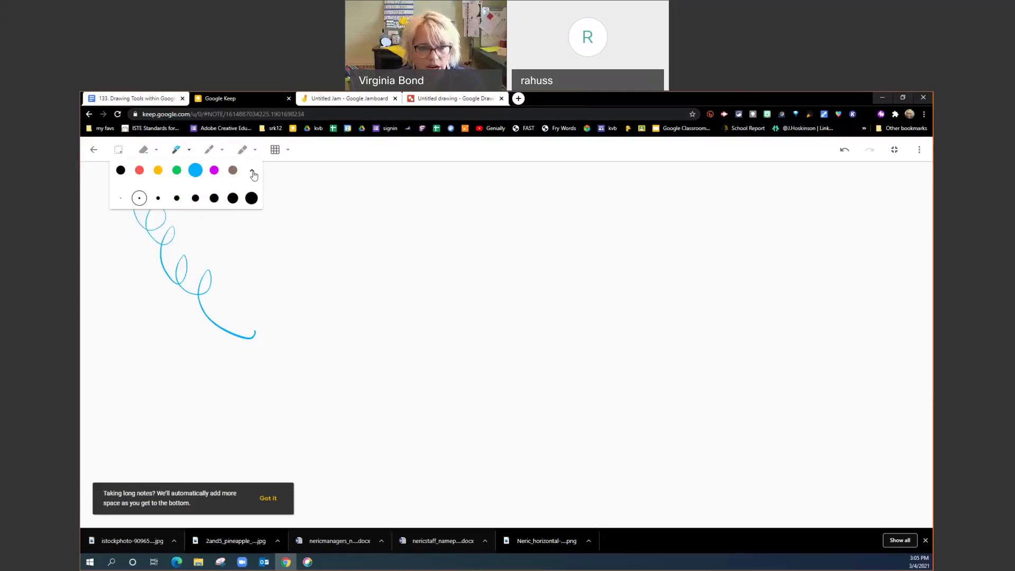
click(252, 172)
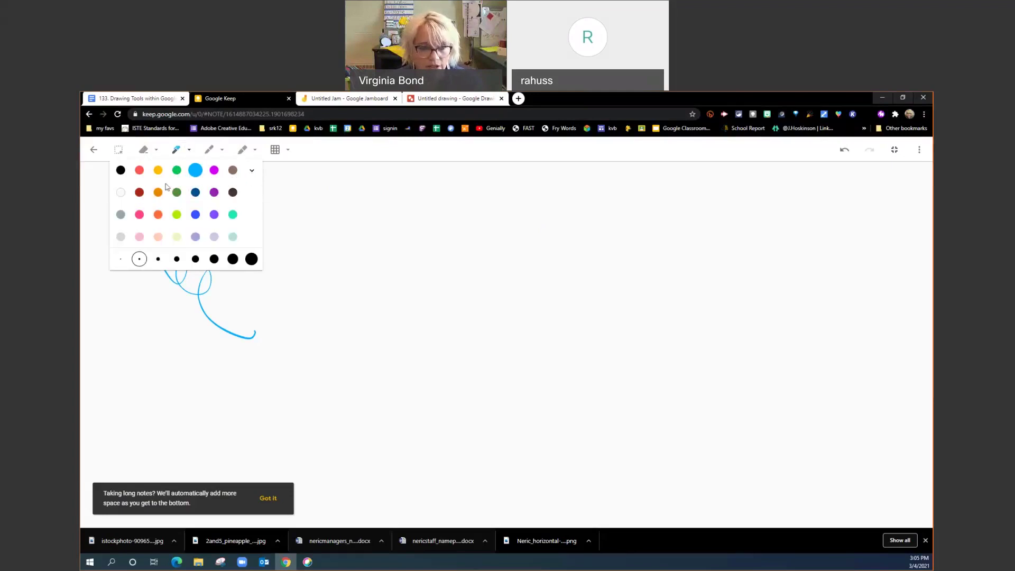
click(139, 193)
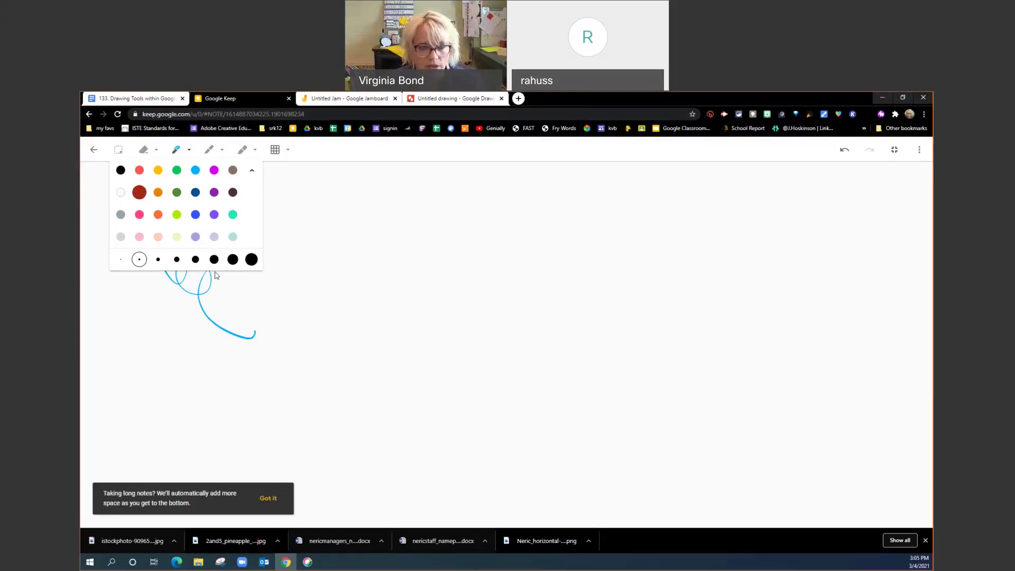
click(331, 312)
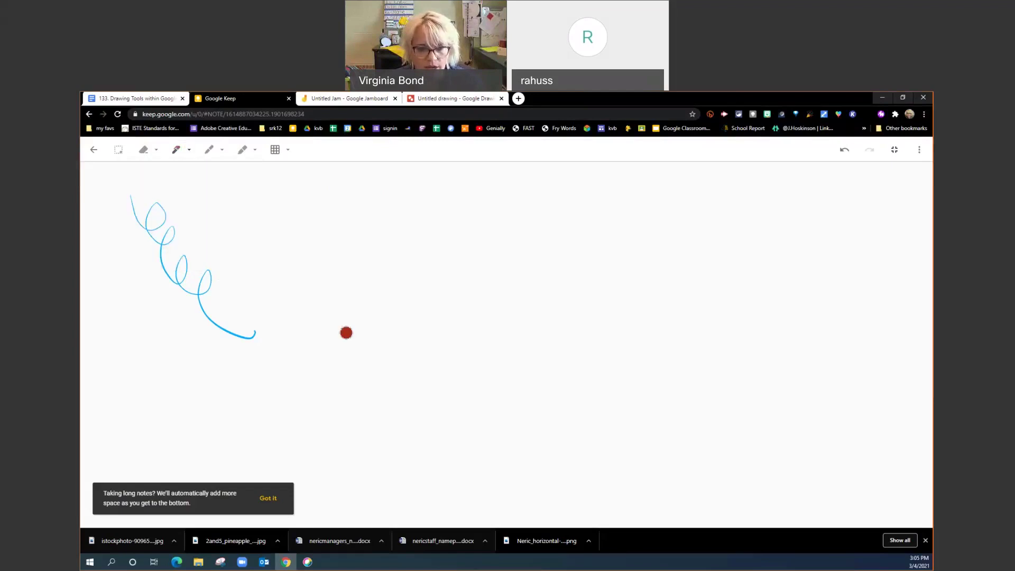
drag(357, 324, 353, 521)
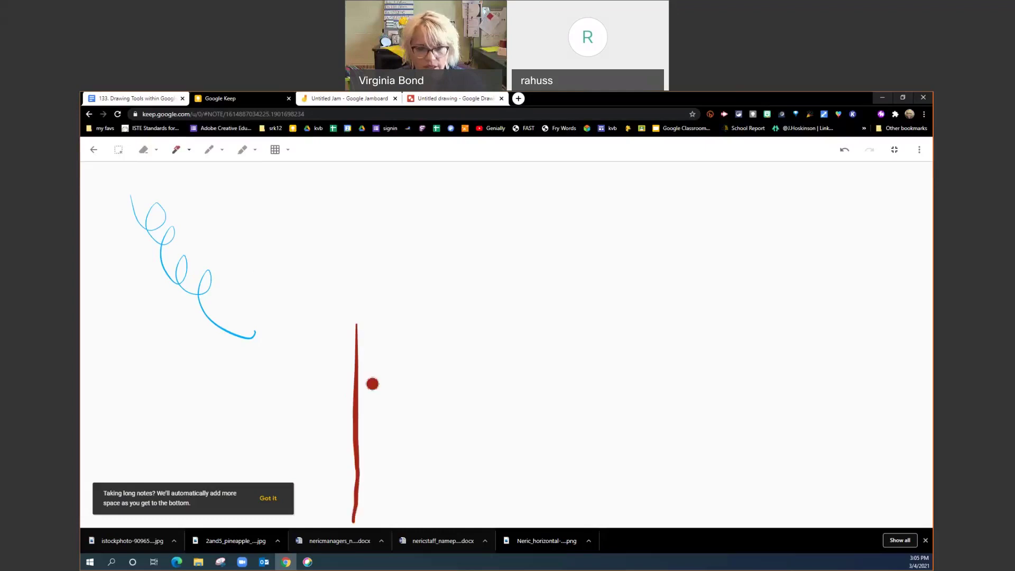
mouse_move(357, 324)
mouse_down()
mouse_move(573, 328)
mouse_move(588, 523)
mouse_up()
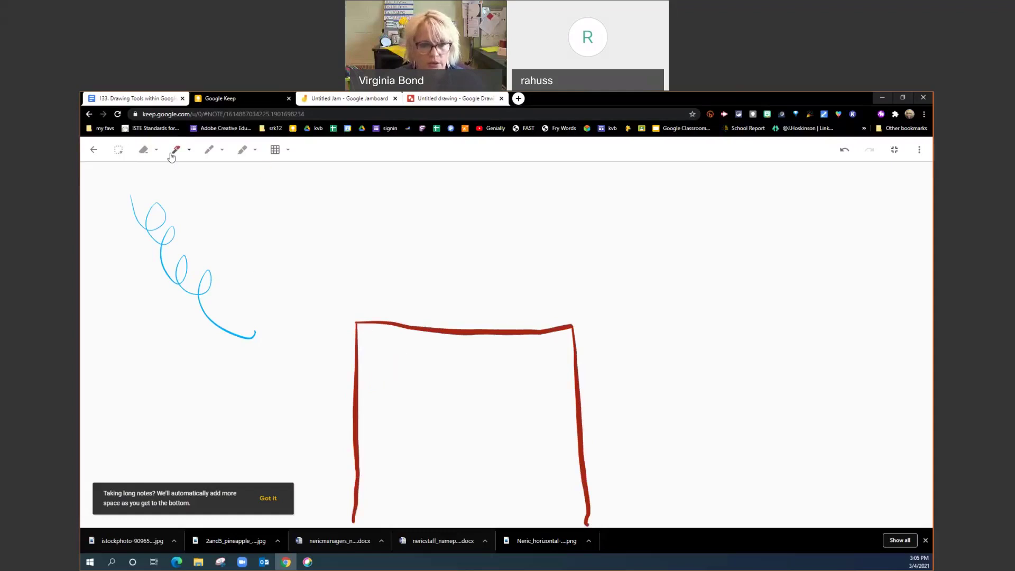
Draw a triangular roof on the house and scribble it in, using the pen in light brown at the sixth size
click(189, 151)
click(214, 259)
click(233, 170)
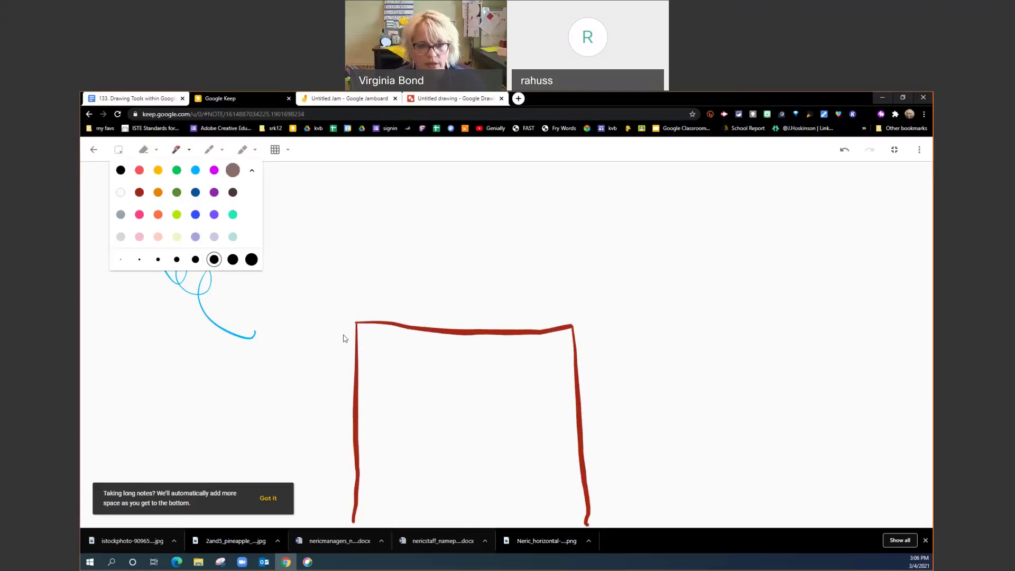
mouse_move(336, 341)
mouse_down()
mouse_move(455, 237)
mouse_move(494, 233)
mouse_move(594, 339)
mouse_move(407, 324)
mouse_move(337, 339)
mouse_move(445, 249)
mouse_move(468, 242)
mouse_move(396, 322)
mouse_move(483, 252)
mouse_move(481, 318)
mouse_up()
mouse_move(536, 333)
mouse_down()
mouse_move(565, 317)
mouse_move(578, 338)
mouse_up()
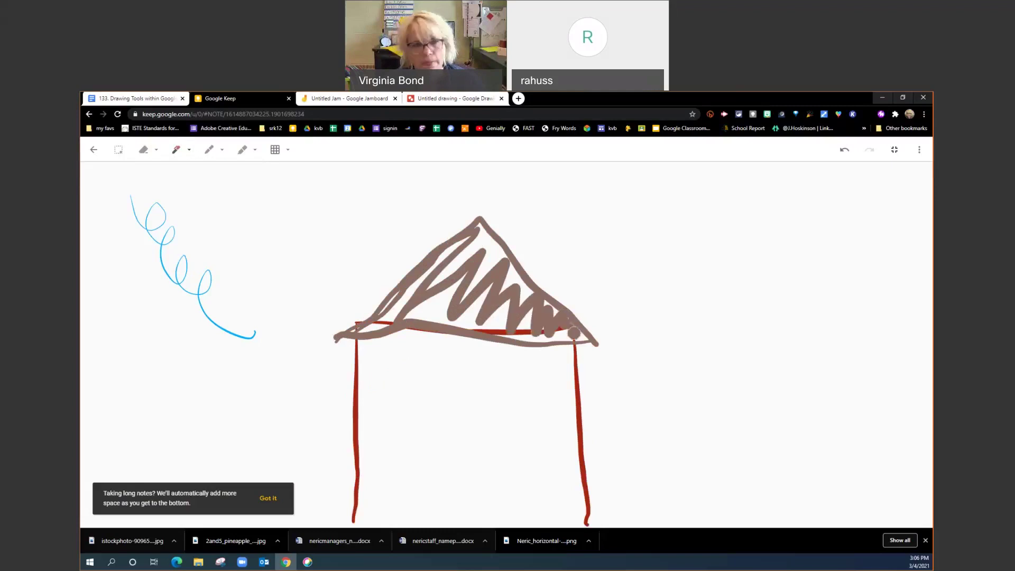
Draw a black chimney with a brick pattern on the roof's right slope, using the fifth pen size
click(189, 150)
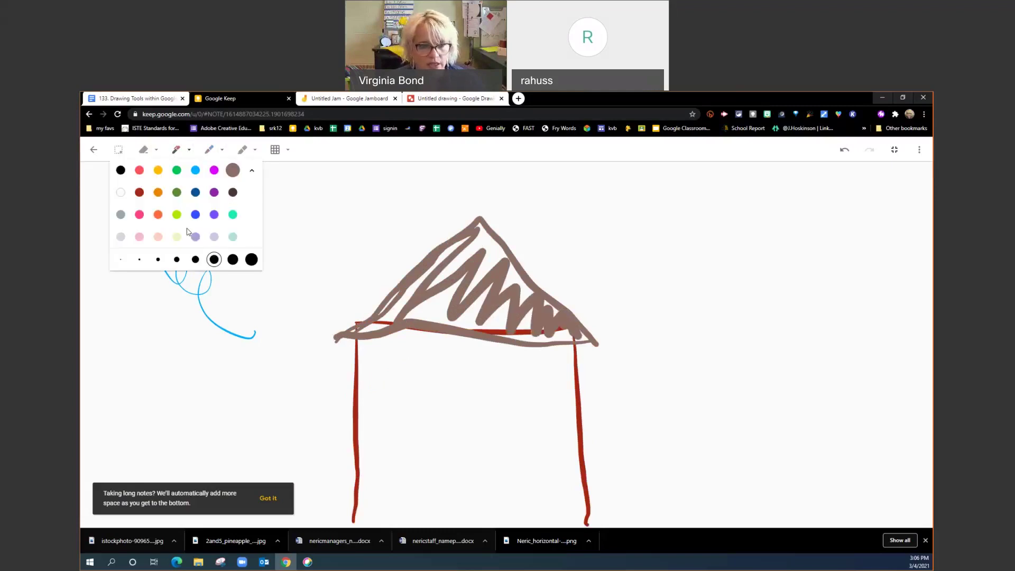
click(120, 170)
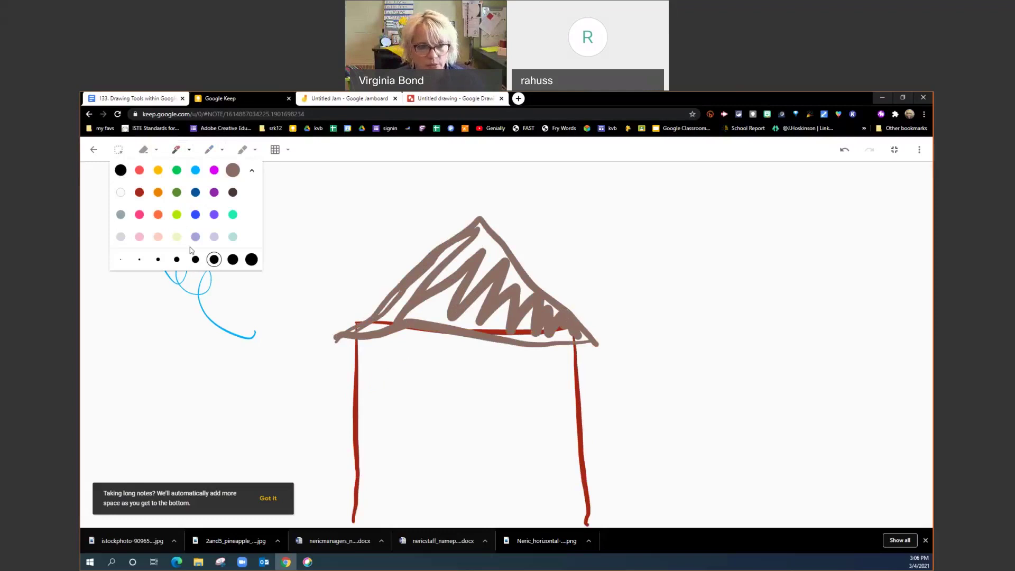
click(521, 200)
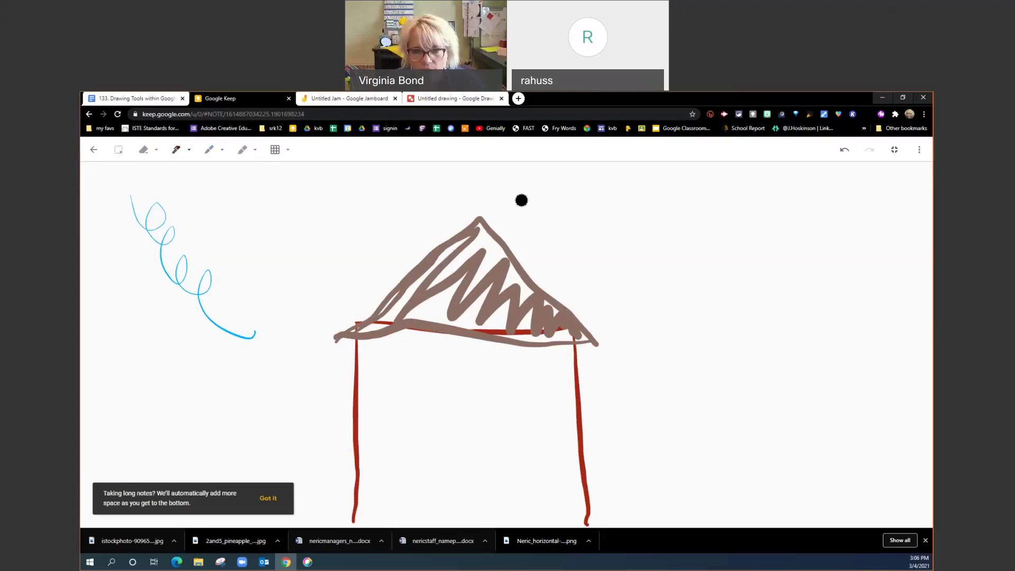
mouse_move(525, 272)
mouse_down()
mouse_move(528, 194)
mouse_move(561, 190)
mouse_move(562, 309)
mouse_up()
mouse_move(526, 213)
mouse_down()
mouse_move(570, 212)
mouse_move(548, 216)
mouse_move(563, 232)
mouse_move(541, 253)
mouse_move(563, 256)
mouse_move(539, 277)
mouse_move(561, 278)
mouse_move(553, 297)
mouse_up()
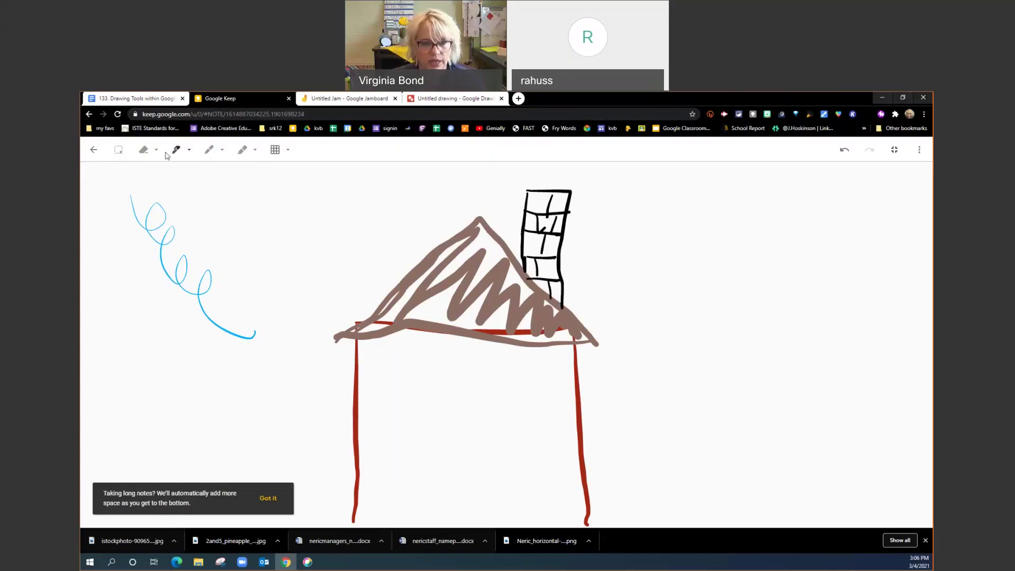
Draw two dark-blue square windows below the roof with the fourth pen size, adding crossbars to the right one
click(188, 152)
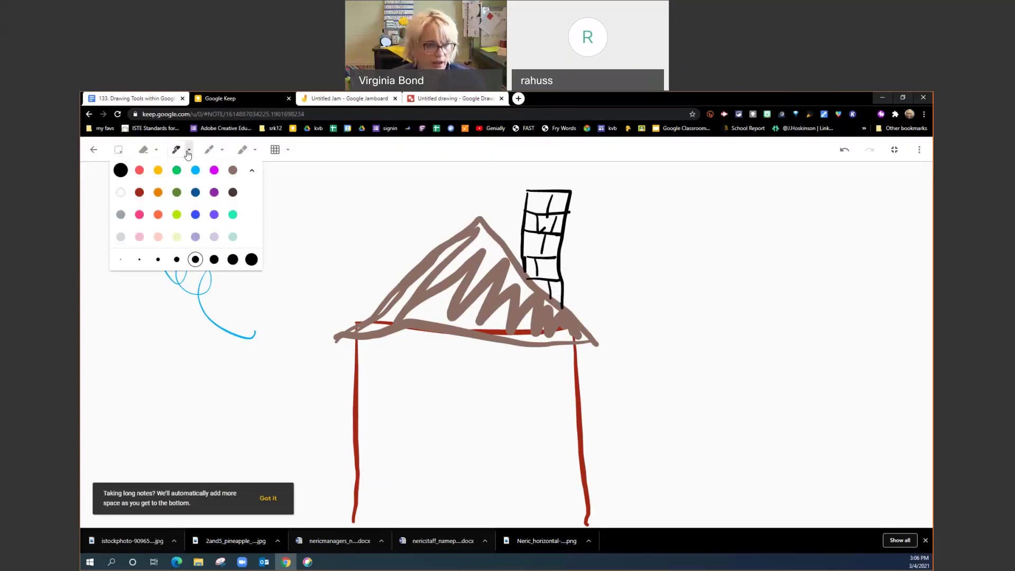
click(195, 196)
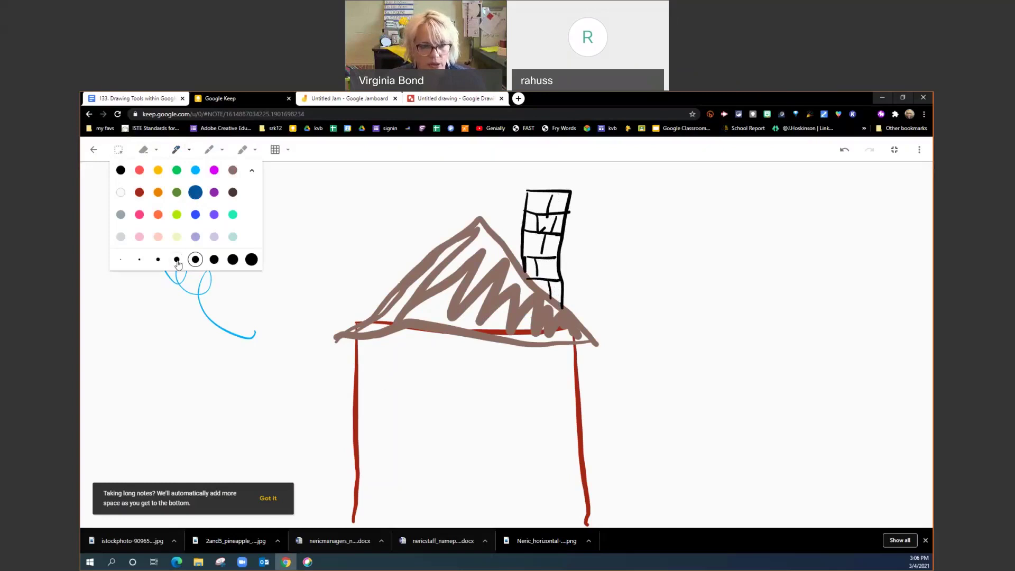
click(383, 371)
drag(385, 366, 384, 411)
mouse_move(385, 366)
mouse_down()
mouse_move(423, 372)
mouse_move(420, 408)
mouse_move(382, 410)
mouse_up()
drag(503, 376, 505, 419)
drag(503, 372, 545, 374)
mouse_move(545, 373)
mouse_down()
mouse_move(550, 421)
mouse_move(508, 420)
mouse_up()
mouse_move(528, 377)
mouse_down()
mouse_move(520, 418)
mouse_move(544, 400)
mouse_up()
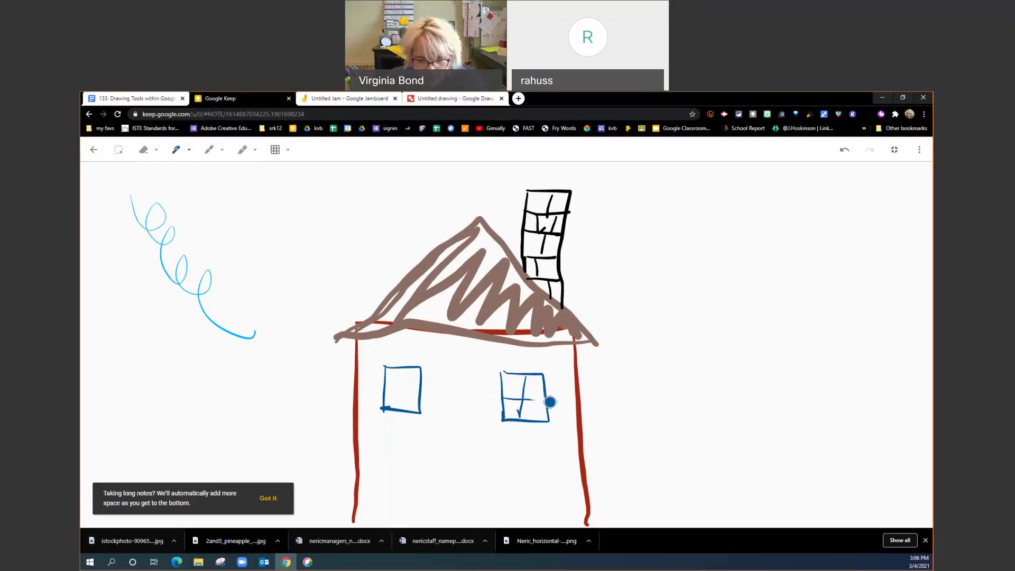
Draw crossbars in the left window and erase both lines with the eraser
mouse_move(403, 369)
mouse_down()
mouse_move(404, 410)
mouse_move(438, 392)
mouse_up()
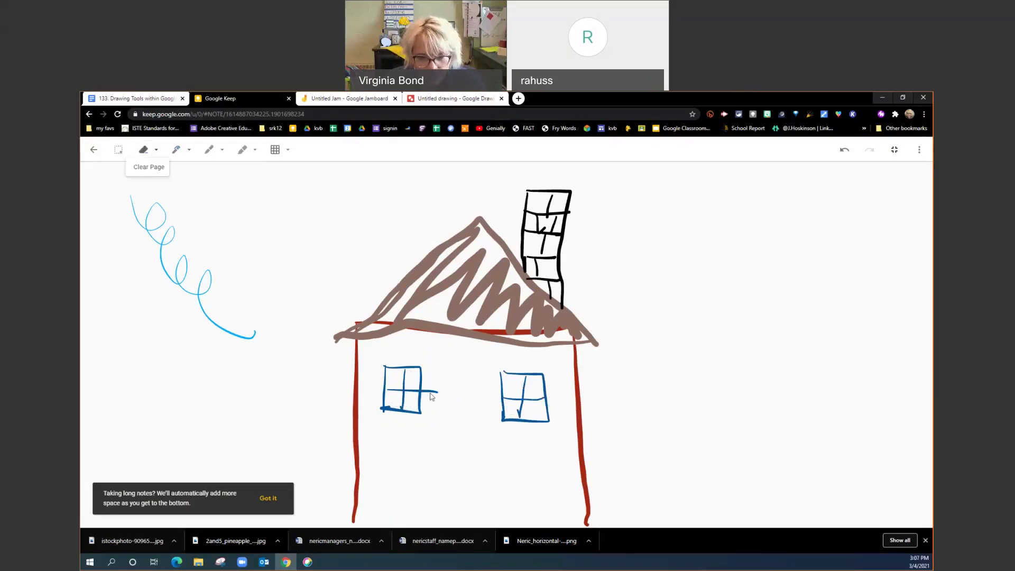
click(156, 150)
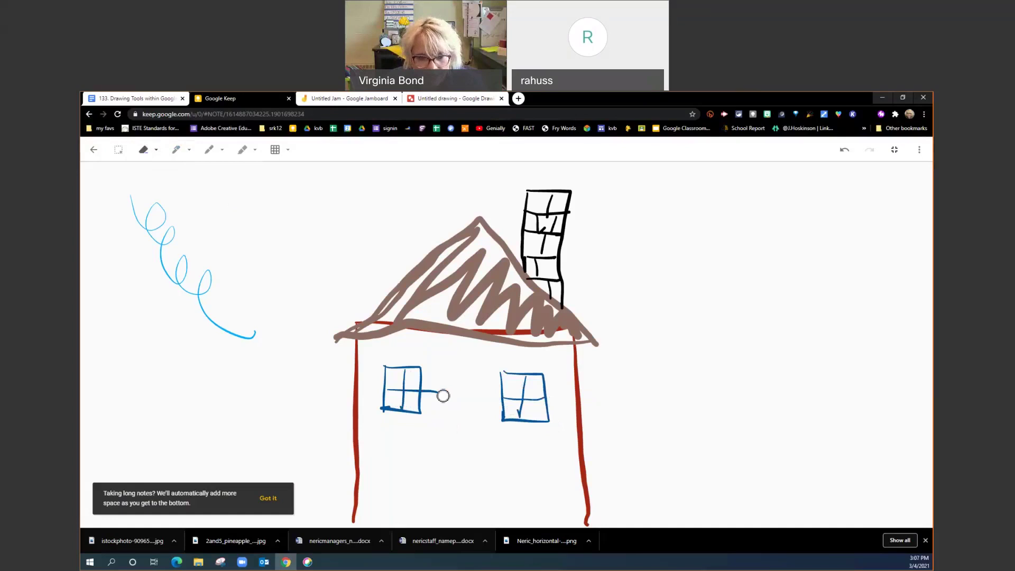
drag(435, 394, 435, 392)
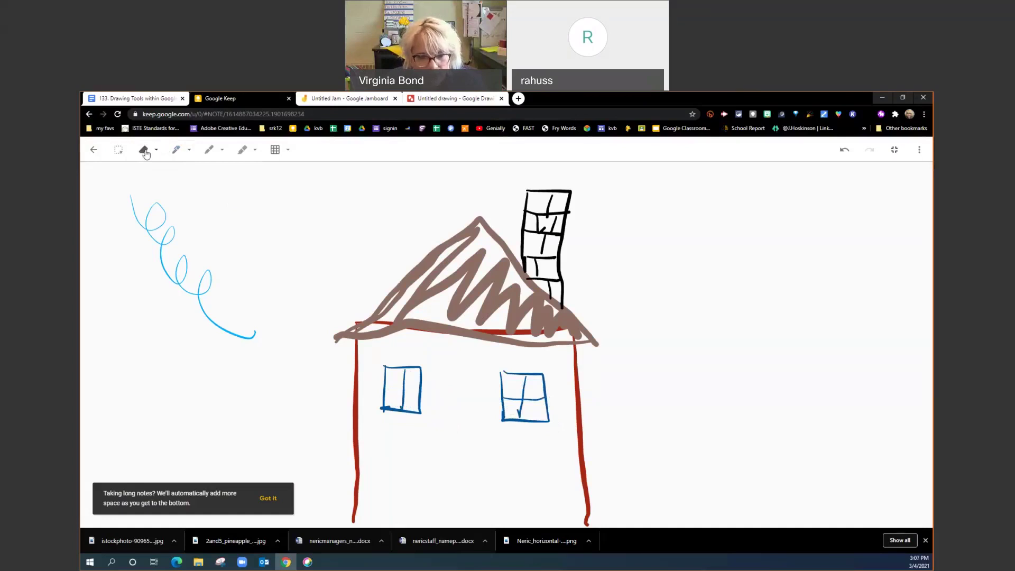
click(407, 397)
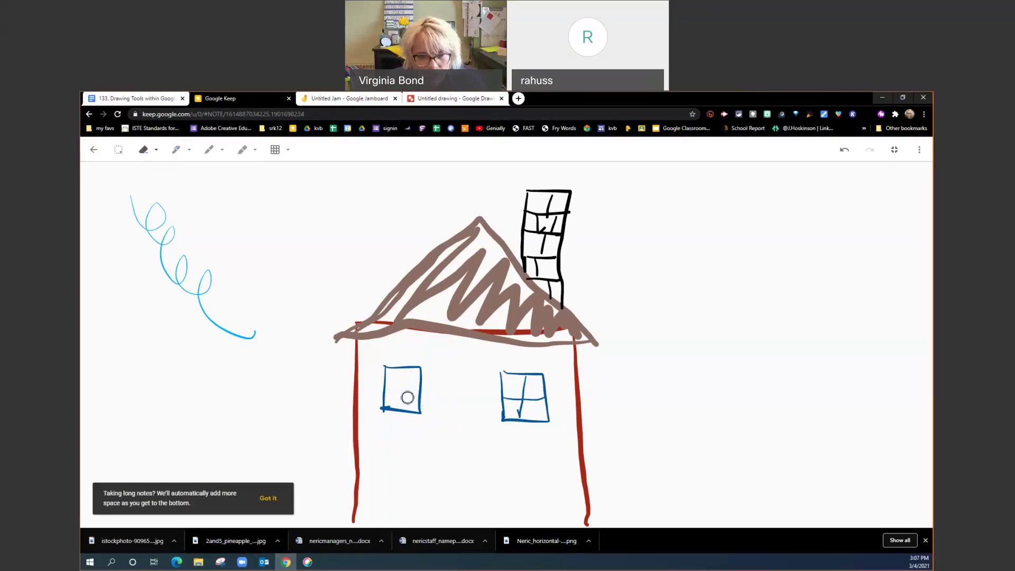
Draw dark-blue crossbars inside the left window with the fourth pen size
click(192, 154)
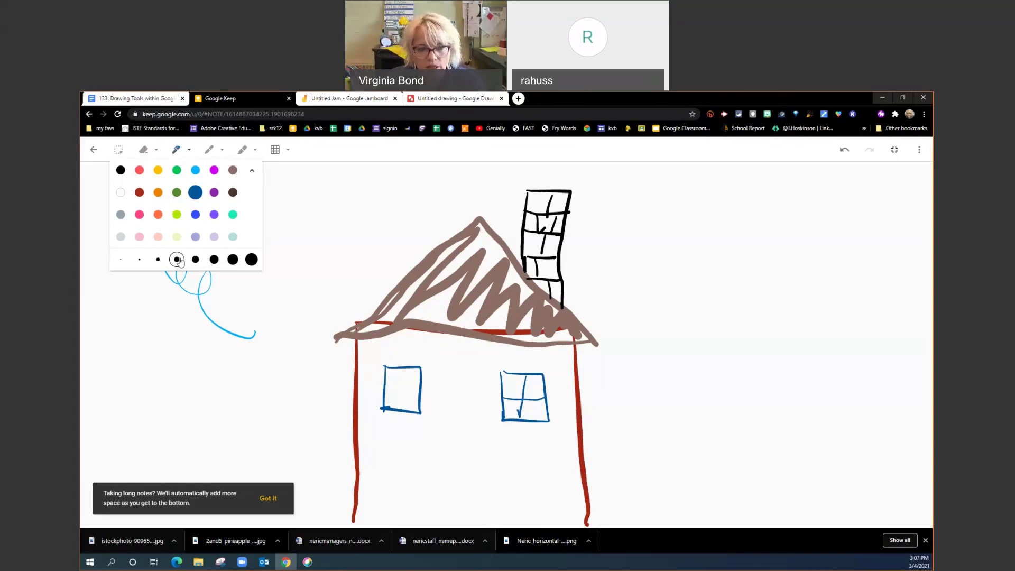
click(409, 373)
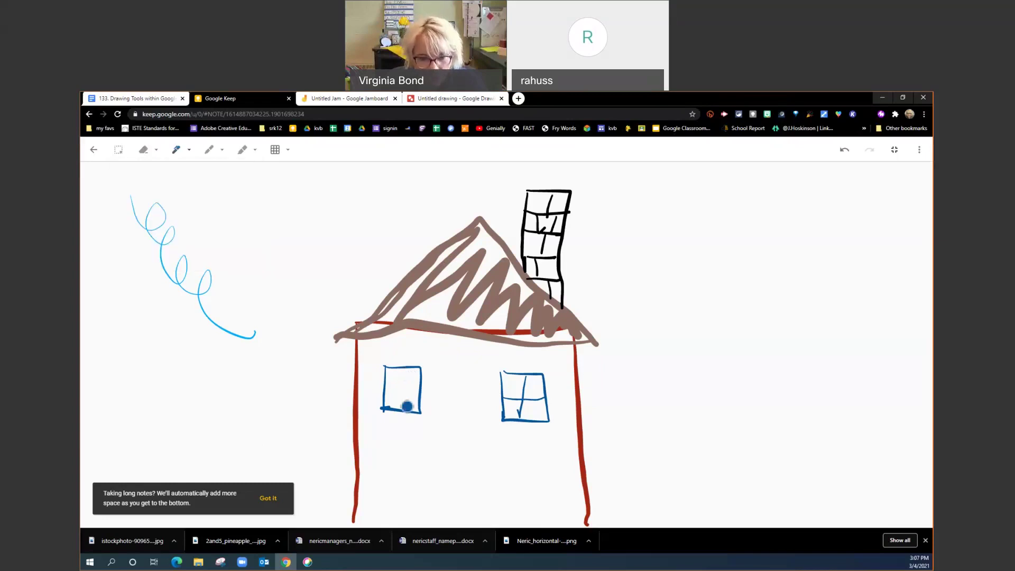
mouse_move(403, 368)
mouse_down()
mouse_move(402, 412)
mouse_move(421, 391)
mouse_up()
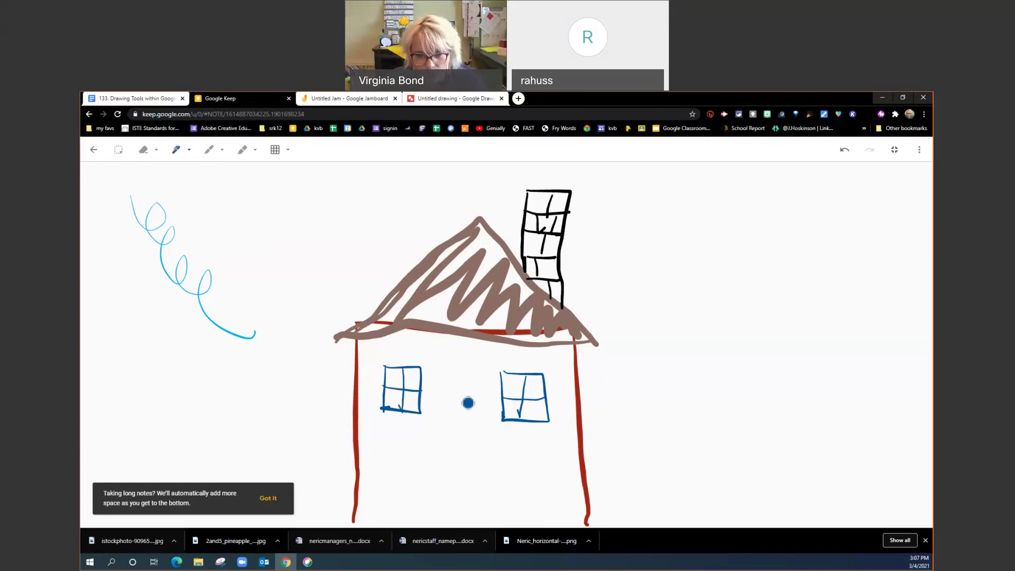
scroll(464, 400, down, 3)
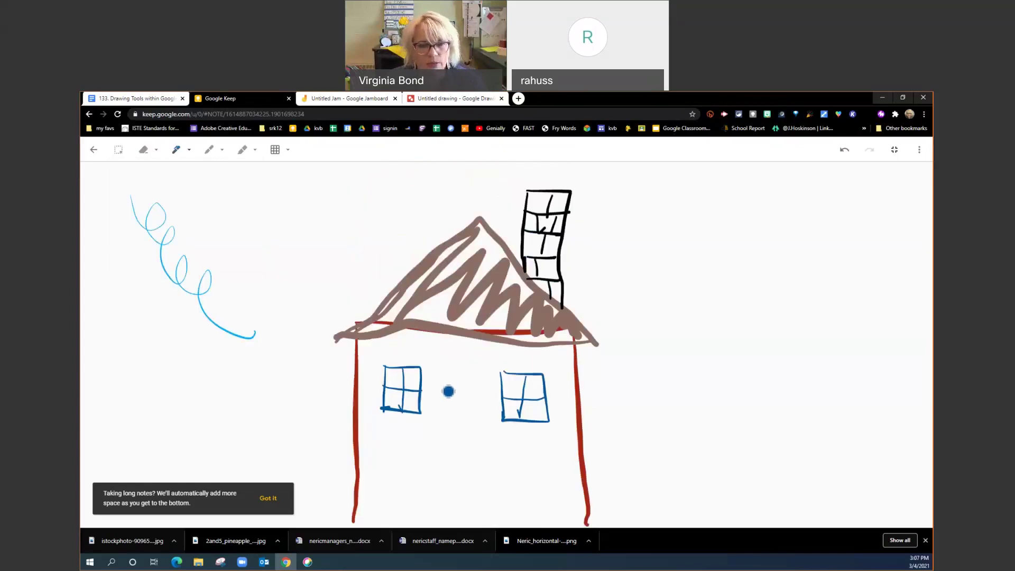
Draw a turquoise door with a doorknob below and between the windows, using the fourth pen size
click(188, 152)
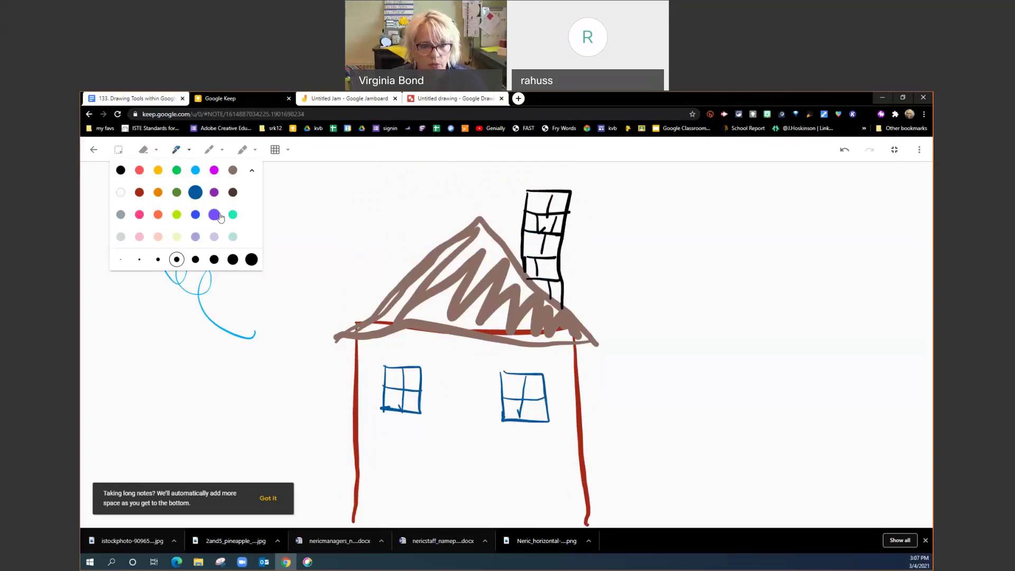
click(233, 214)
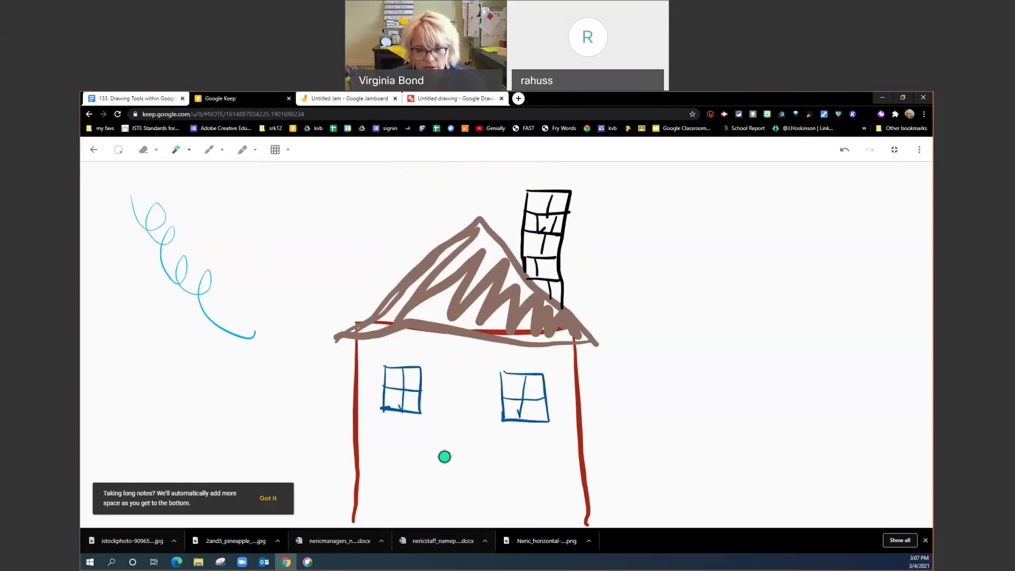
drag(442, 439, 441, 497)
mouse_move(445, 441)
mouse_down()
mouse_move(485, 462)
mouse_move(491, 527)
mouse_up()
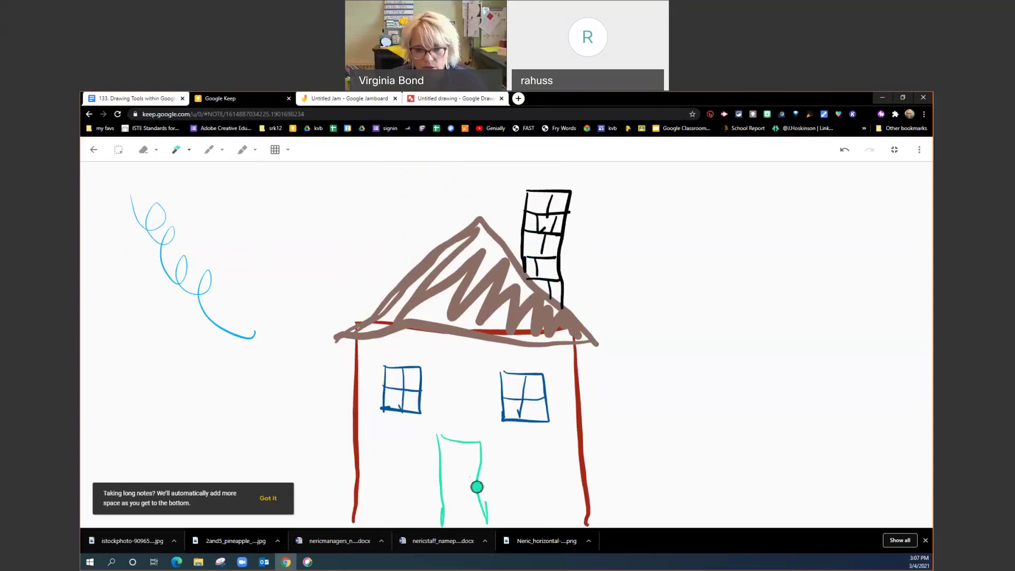
drag(473, 484, 475, 483)
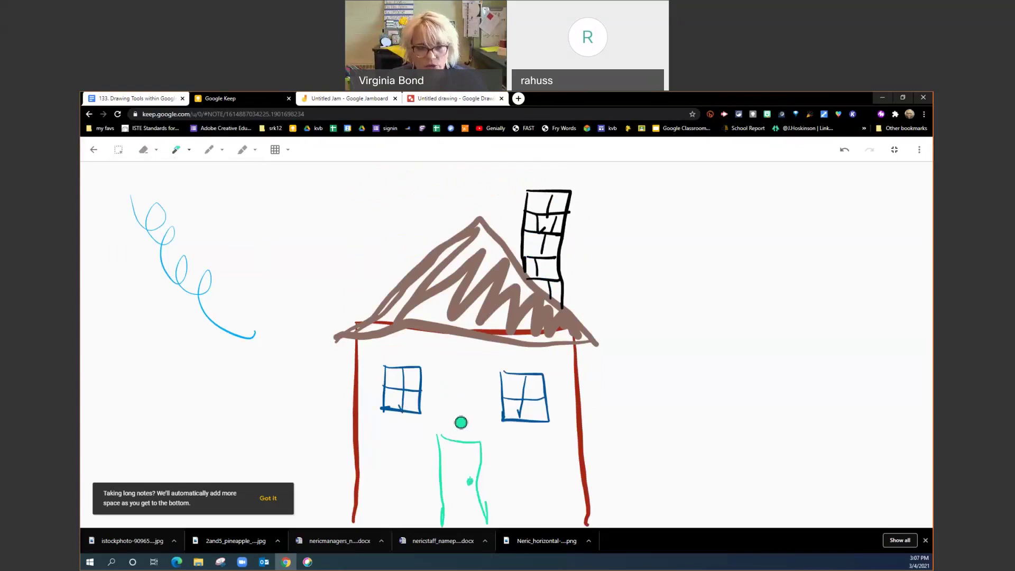
Draw zigzag tufts of green grass at the base of both house walls with the third pen size
click(189, 150)
click(177, 169)
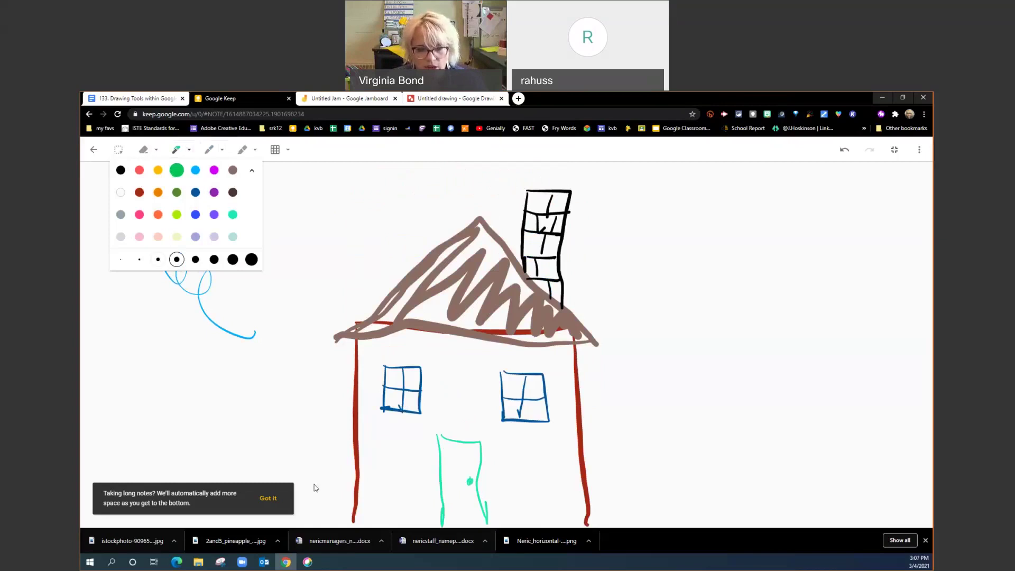
click(332, 521)
mouse_move(306, 482)
mouse_down()
mouse_move(344, 481)
mouse_move(353, 527)
mouse_move(400, 511)
mouse_up()
mouse_move(558, 491)
mouse_down()
mouse_move(595, 513)
mouse_move(640, 518)
mouse_up()
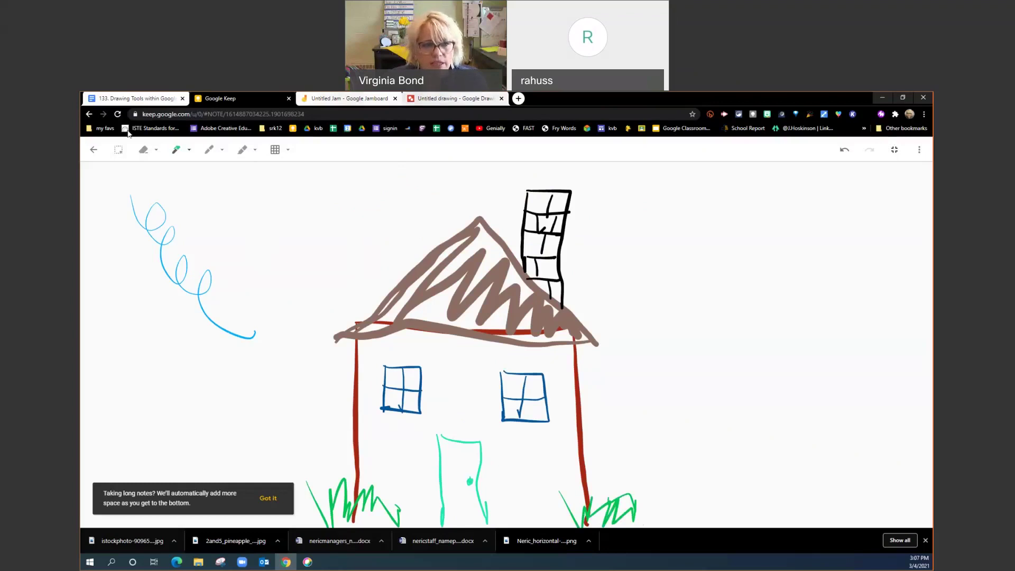
Scribble dark-orange flames in the top row of the chimney with the marker at the second size
click(183, 153)
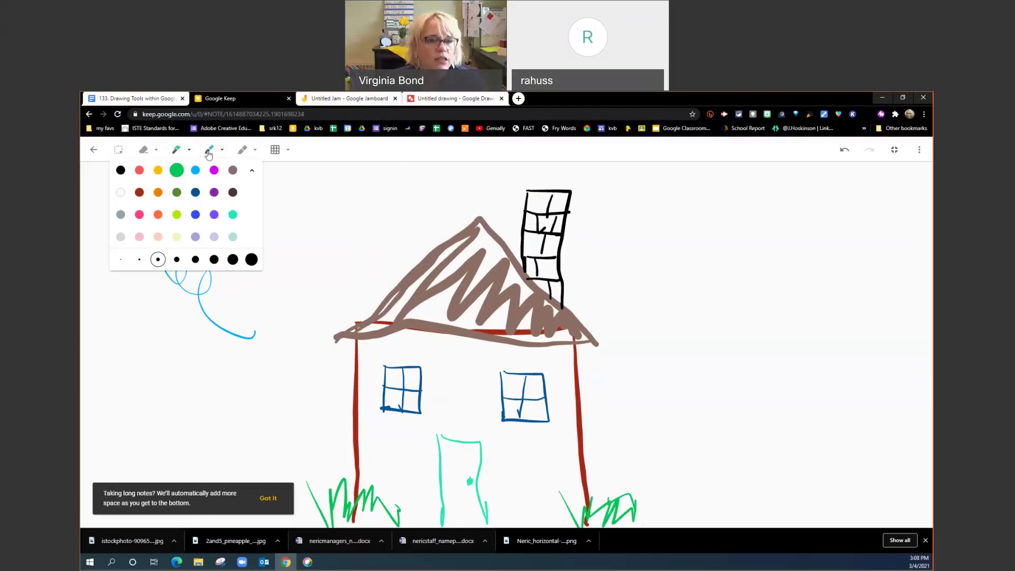
click(223, 152)
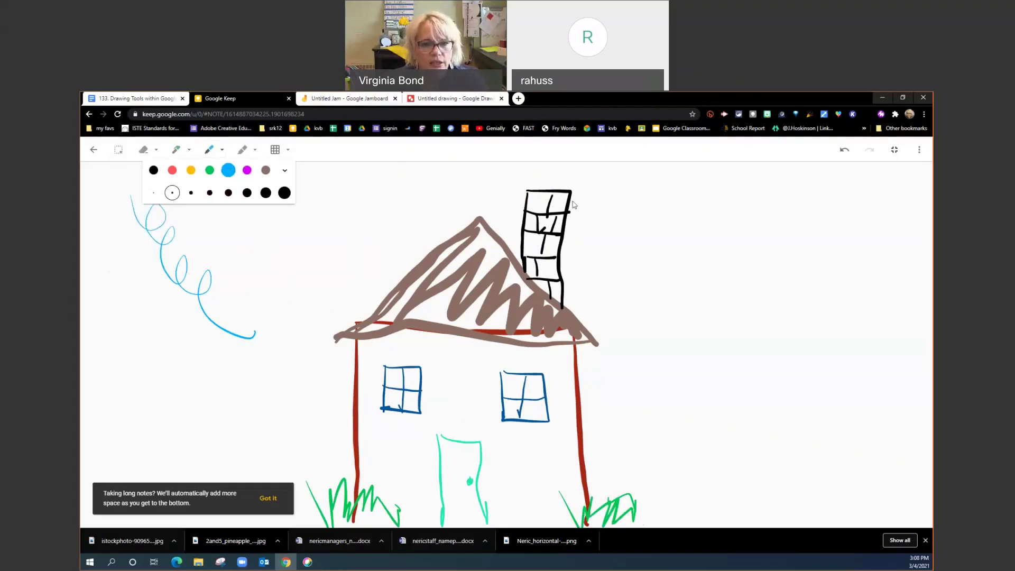
click(285, 171)
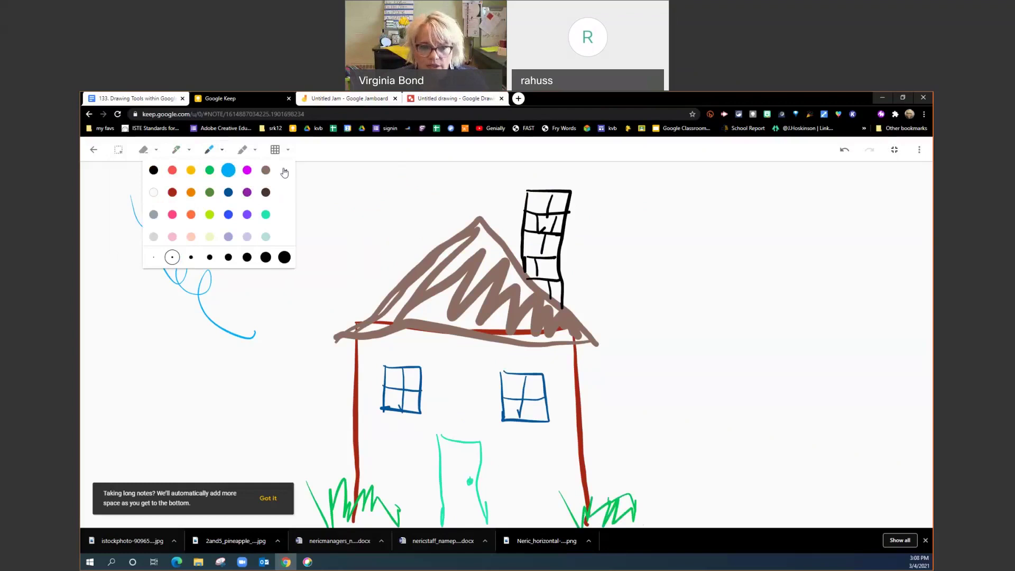
click(191, 193)
mouse_move(539, 208)
mouse_down()
mouse_move(534, 200)
mouse_move(530, 207)
mouse_move(575, 214)
mouse_up()
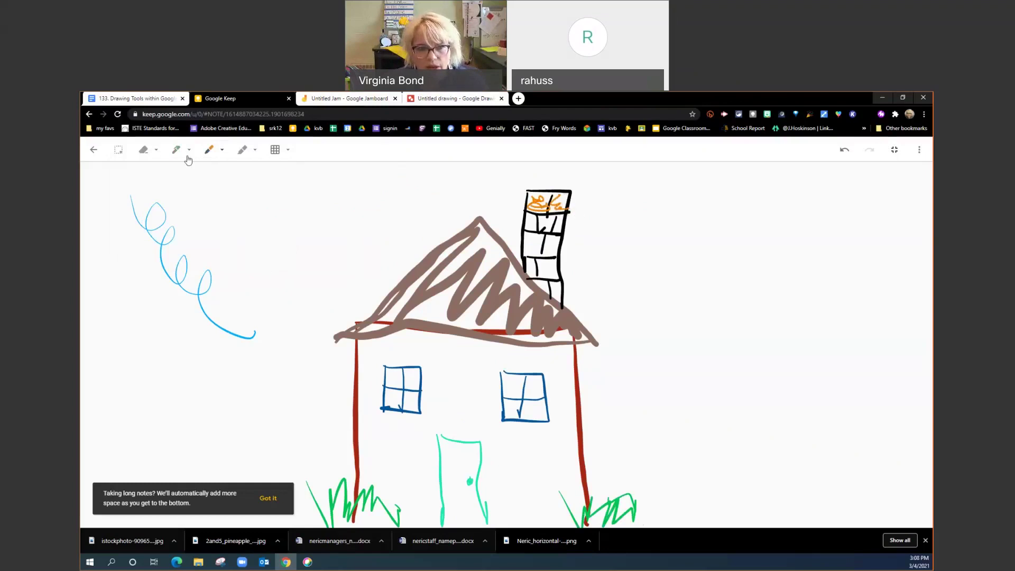
Shade bricks on the chimney's left side in pale peach with the highlighter at the fourth size
click(222, 151)
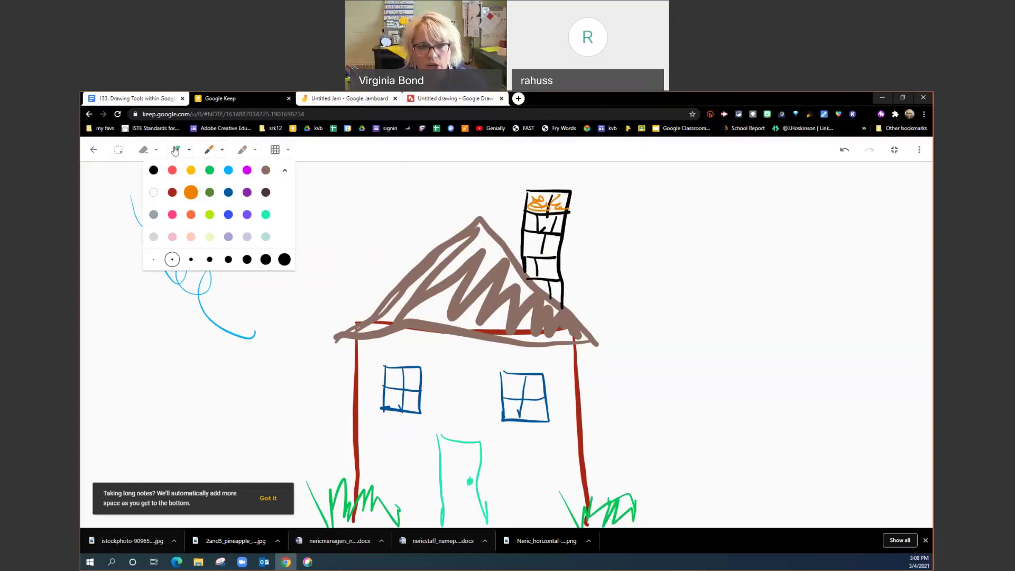
click(242, 149)
click(244, 150)
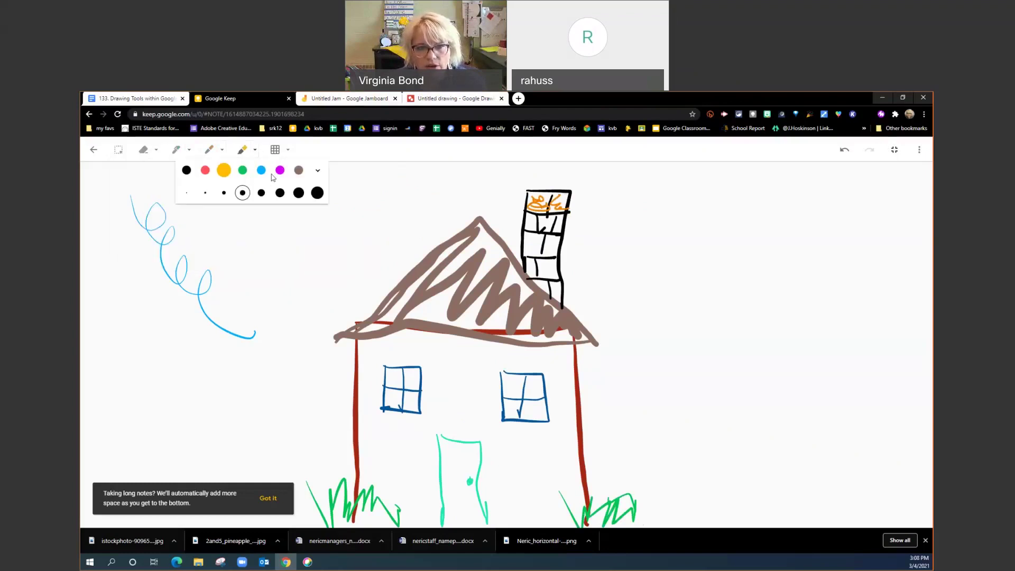
click(318, 171)
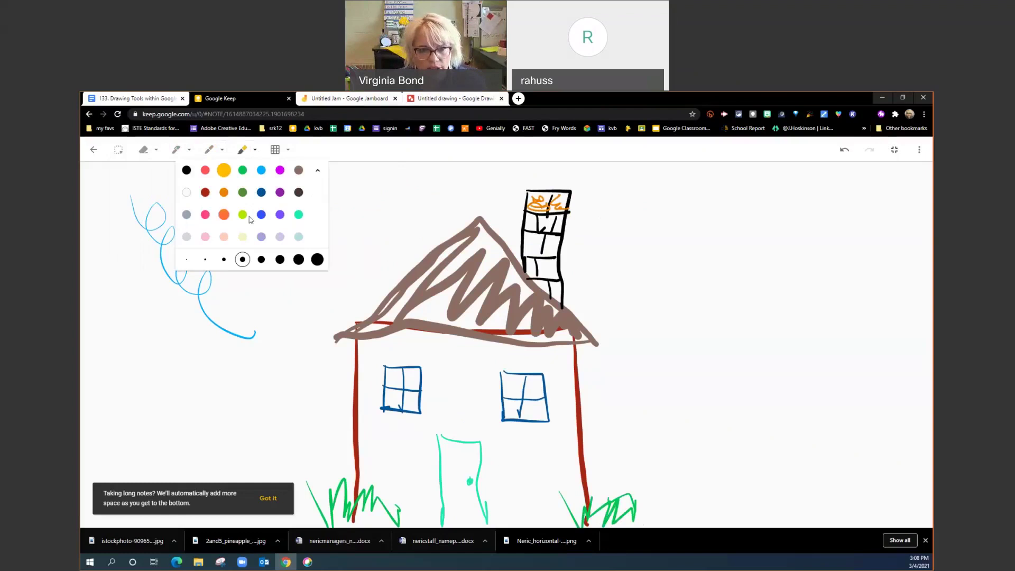
click(225, 238)
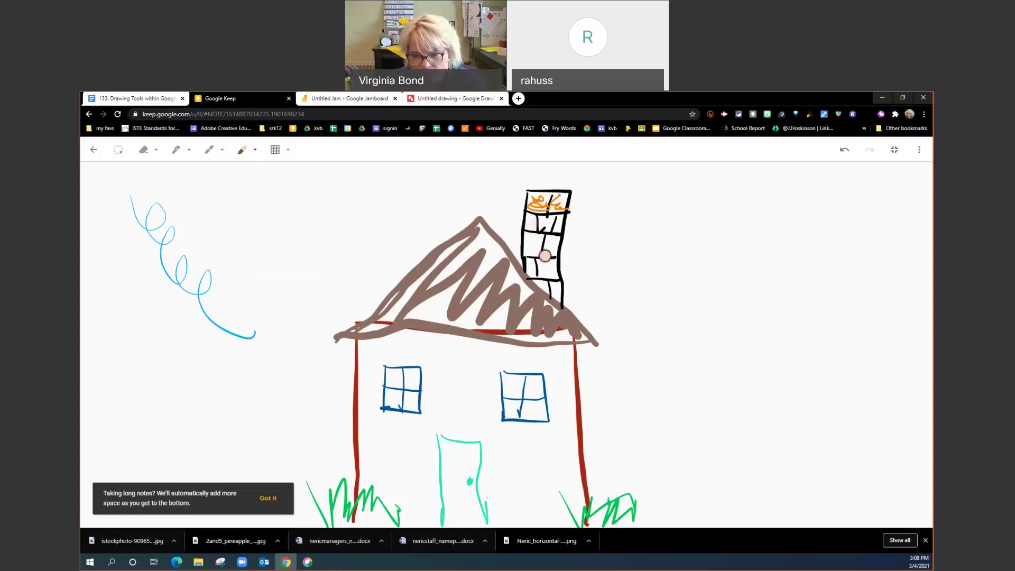
drag(534, 239, 539, 251)
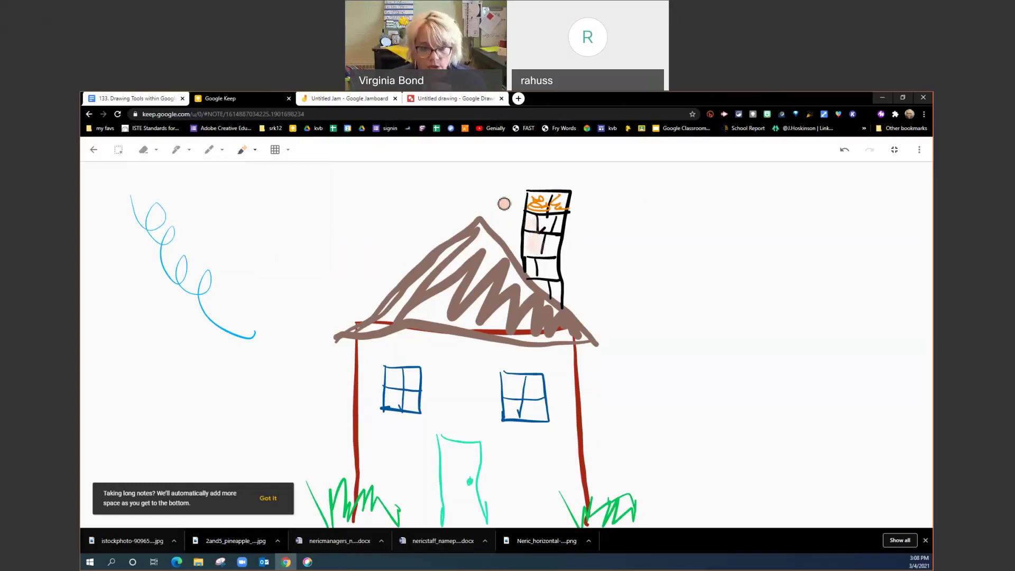
Apply the Square grid background and open the drawing's additional options
click(289, 152)
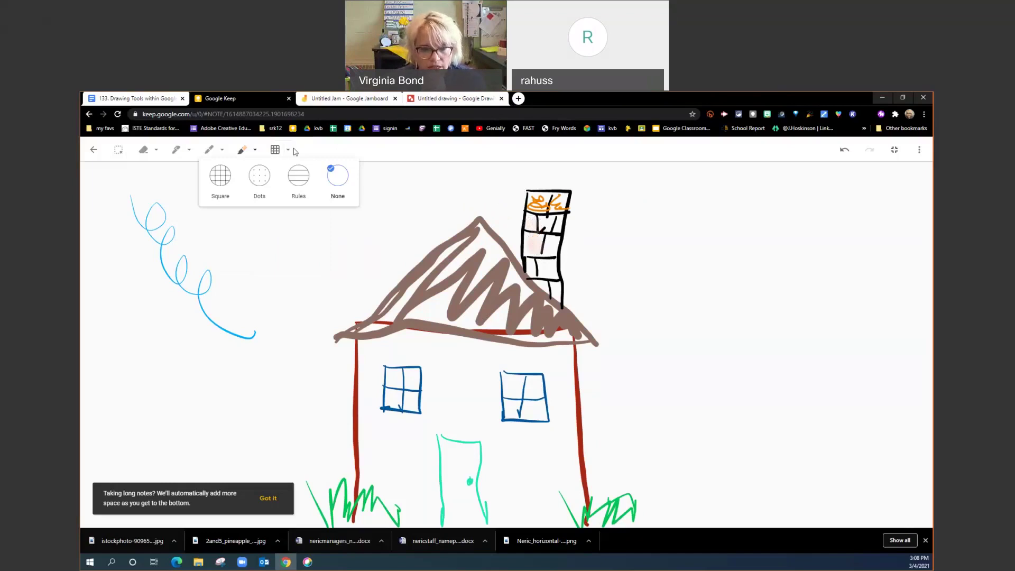
click(220, 184)
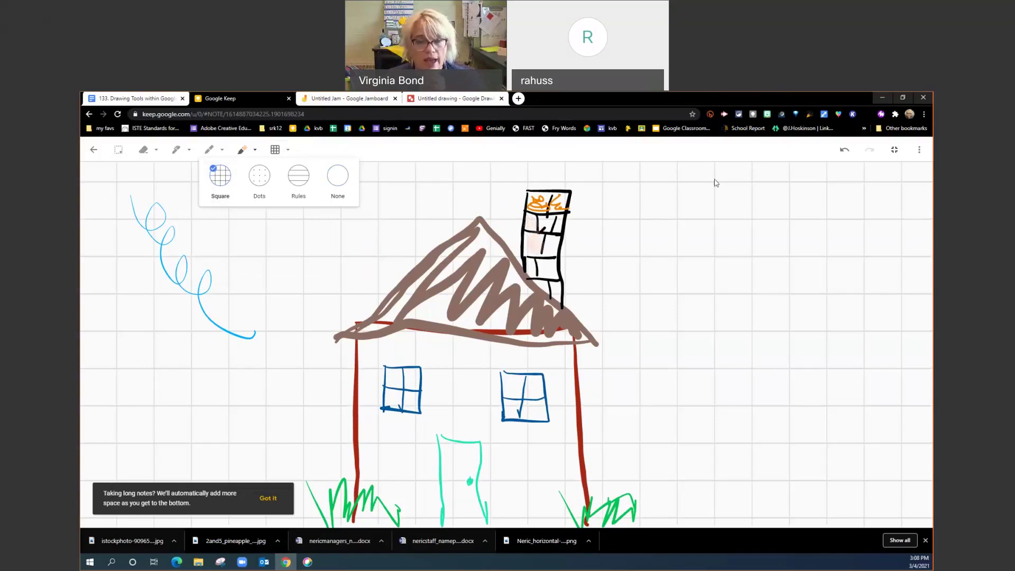
click(919, 152)
click(919, 152)
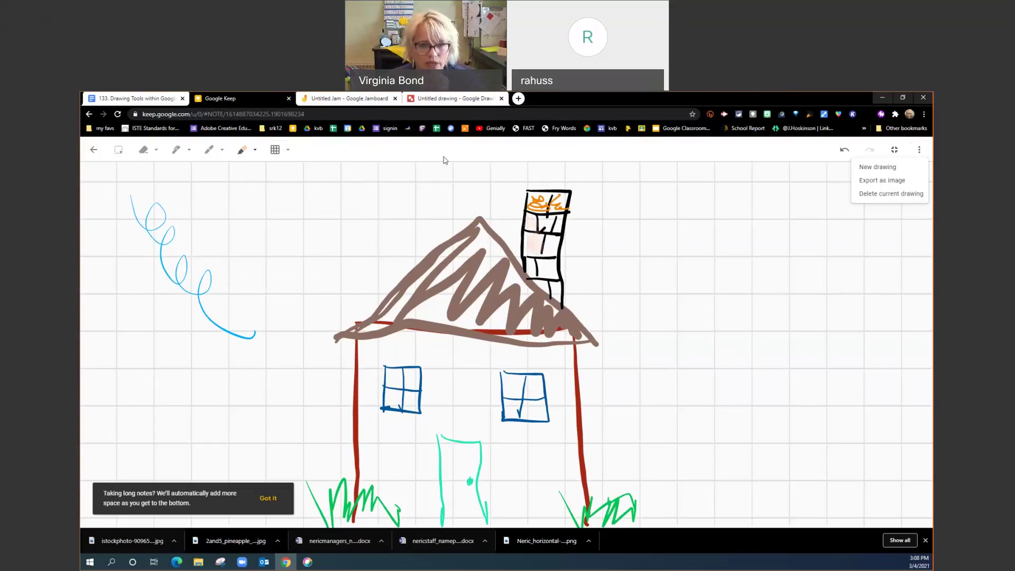
Apply the Dots background and draw three short dark-green pen lines between dots to the right of the house
click(276, 151)
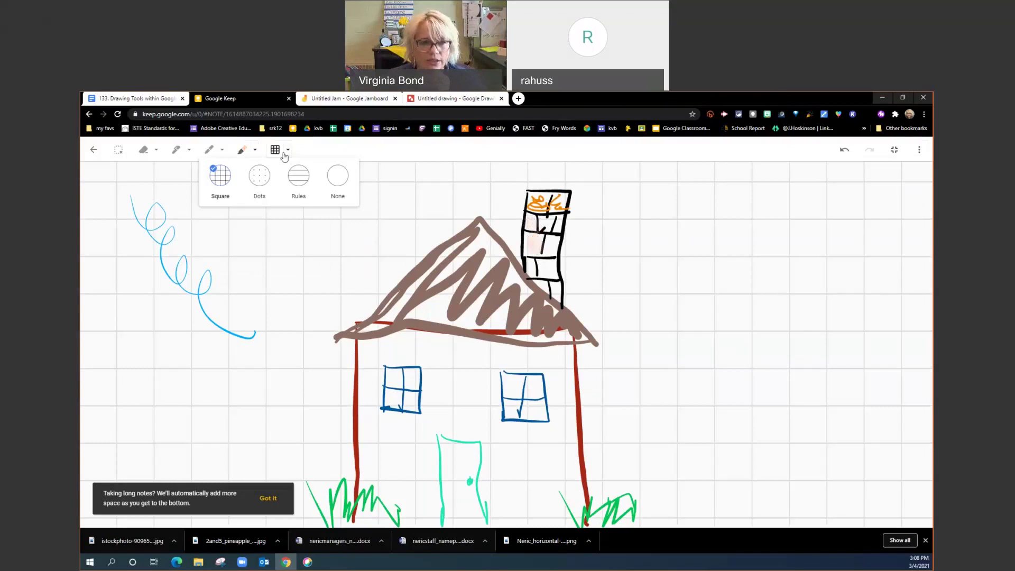
click(267, 181)
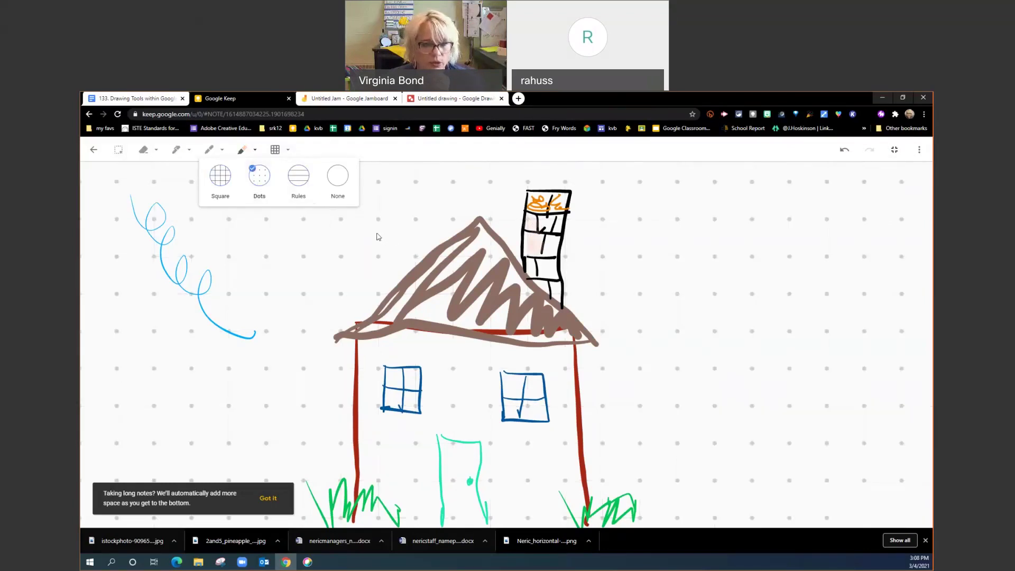
click(176, 150)
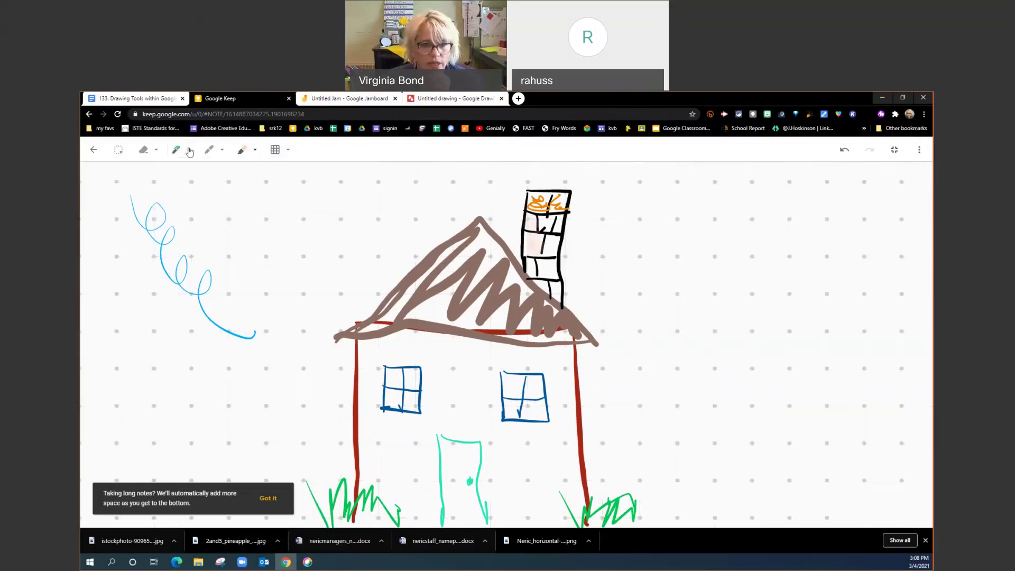
click(189, 149)
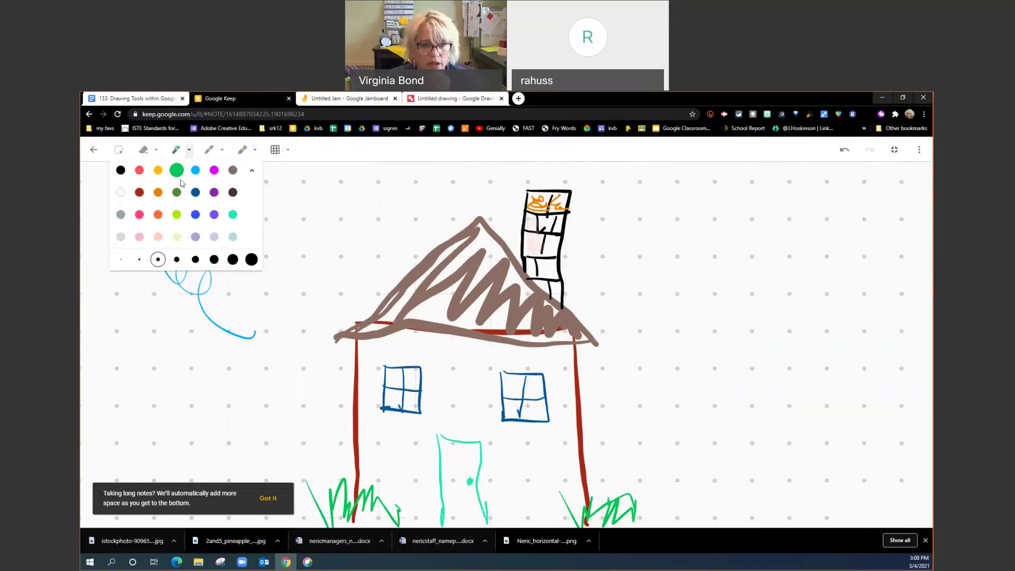
click(646, 263)
drag(646, 263, 645, 297)
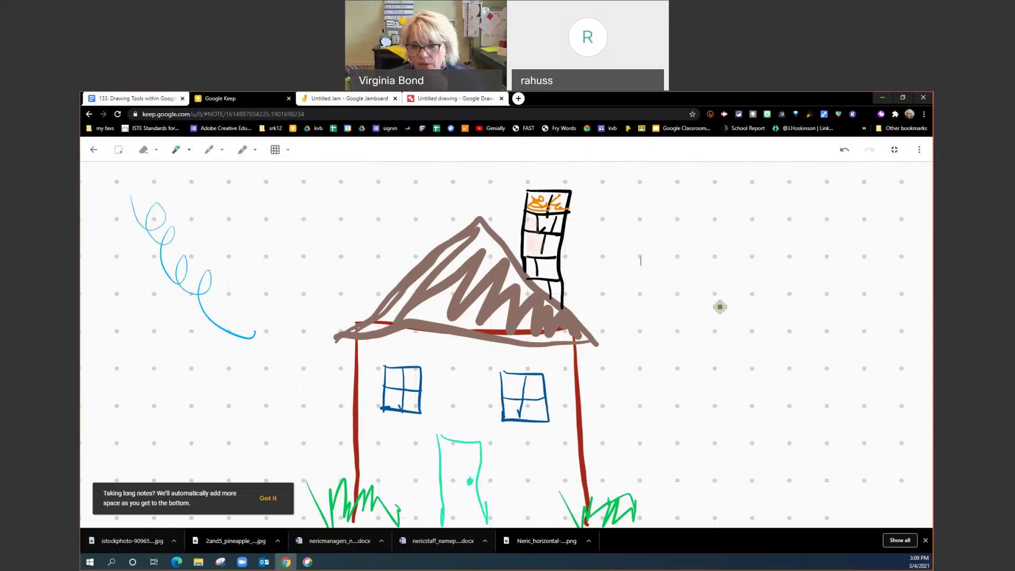
drag(722, 299, 723, 338)
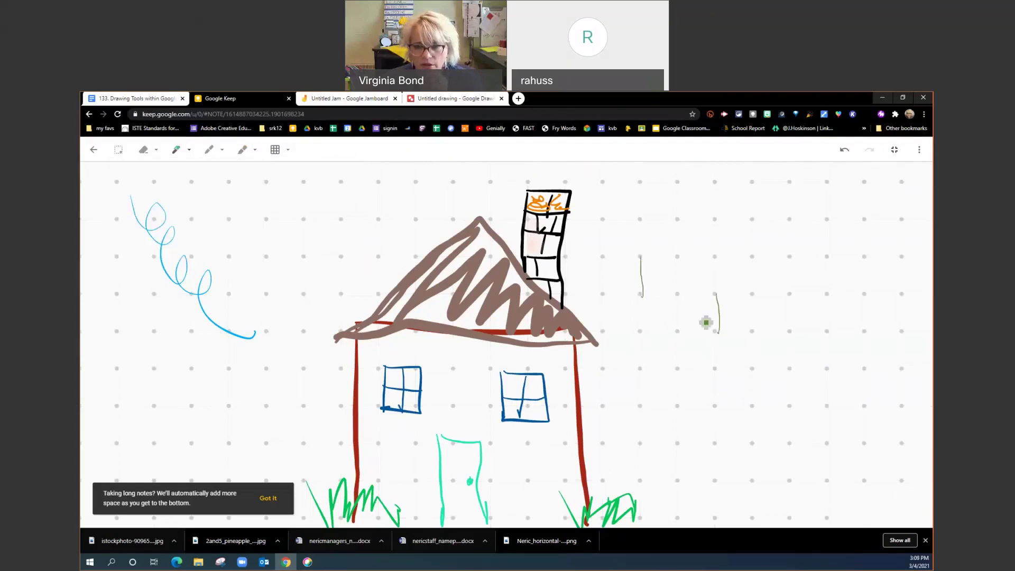
drag(640, 368, 683, 373)
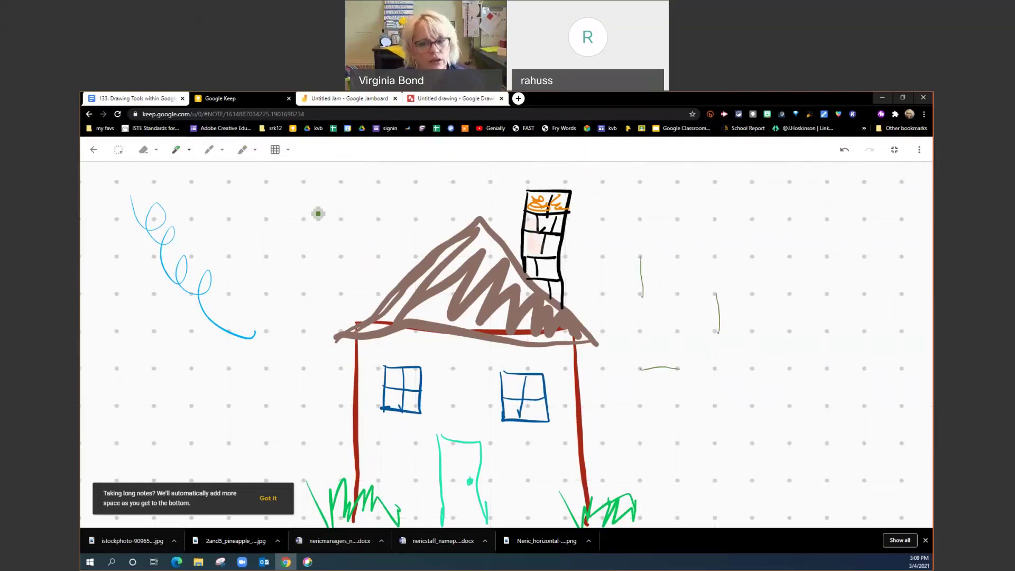
Try the drawing background as None, and set it to Rules
click(289, 150)
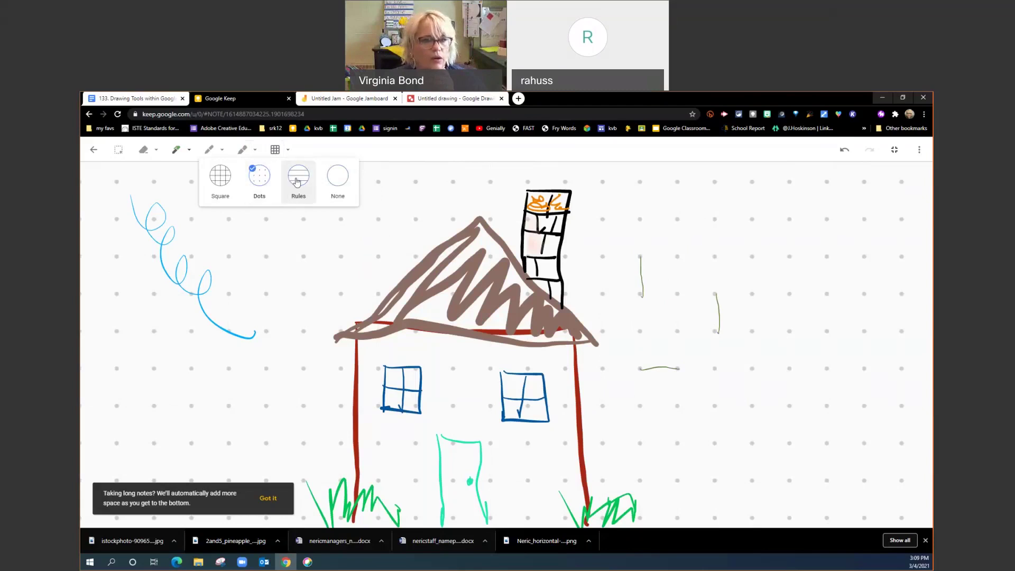
click(333, 183)
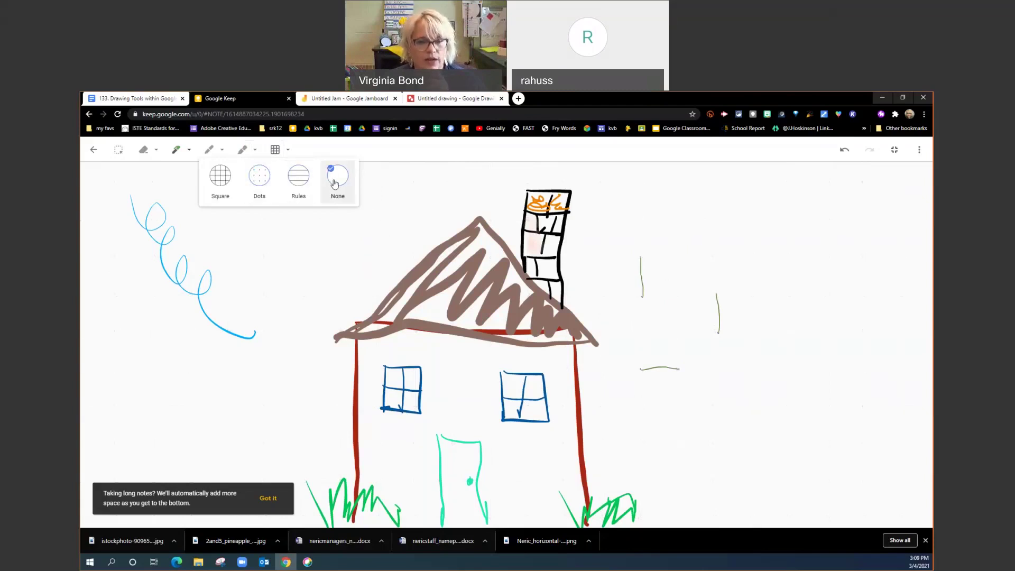
click(304, 190)
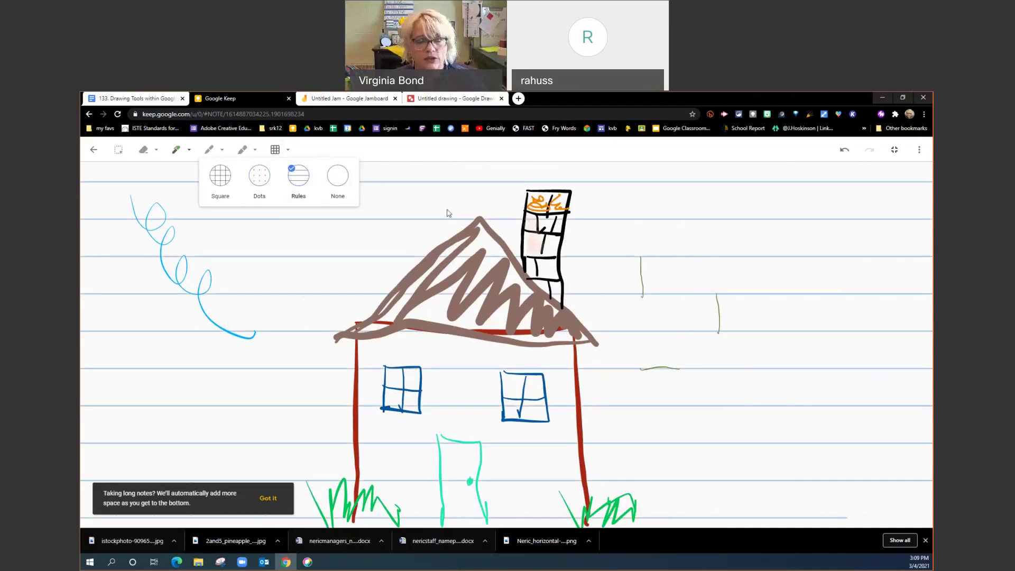
Handwrite "The sky is" followed by a row of dots in green pen on the ruled line right of the chimney
click(179, 151)
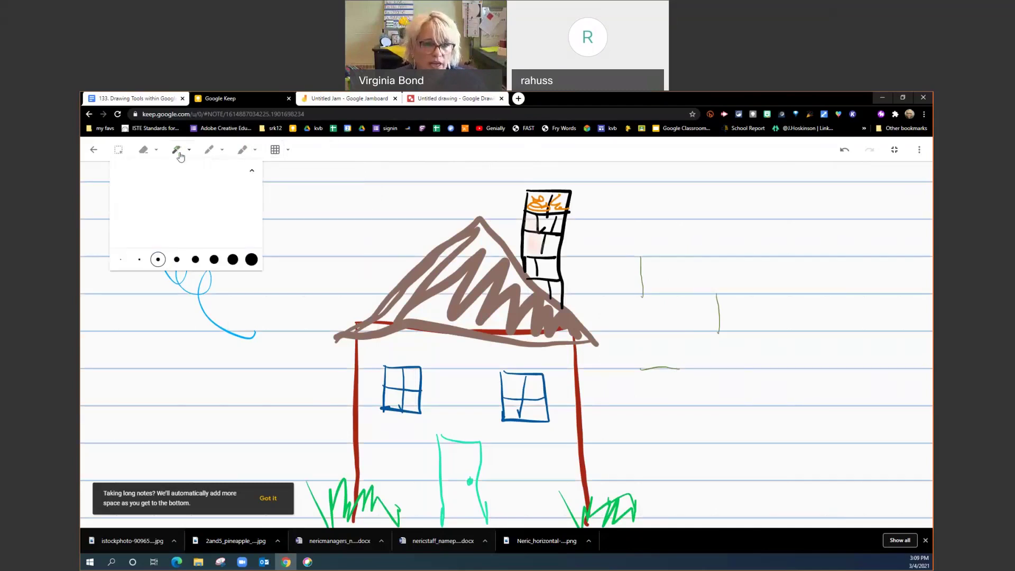
click(601, 240)
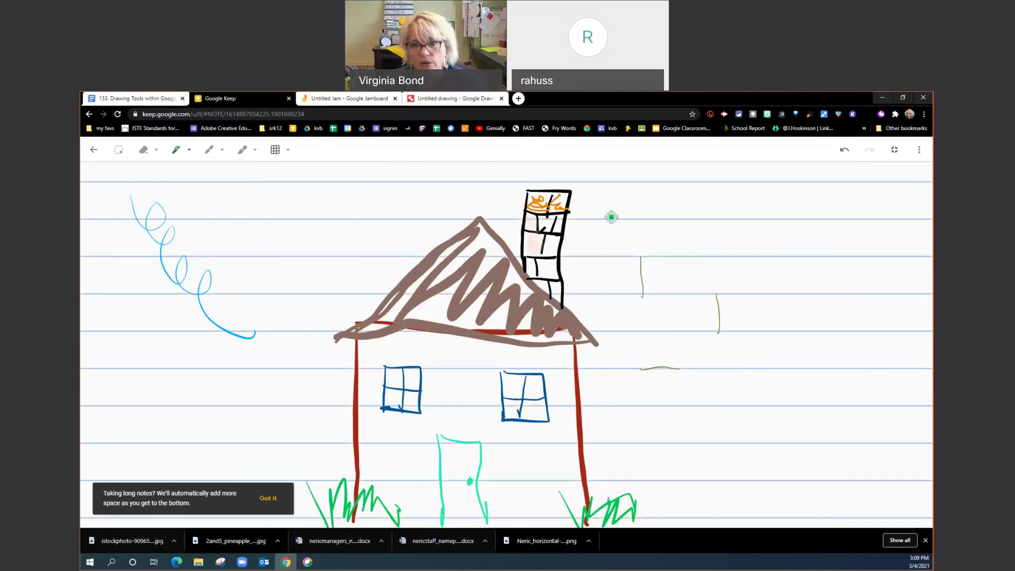
drag(609, 186, 606, 223)
mouse_move(596, 182)
mouse_down()
mouse_move(631, 226)
mouse_move(656, 210)
mouse_move(698, 215)
mouse_up()
mouse_move(724, 183)
mouse_down()
mouse_move(723, 217)
mouse_move(739, 194)
mouse_move(754, 208)
mouse_move(743, 227)
mouse_up()
drag(791, 185, 794, 217)
click(831, 212)
click(846, 212)
click(883, 212)
click(901, 212)
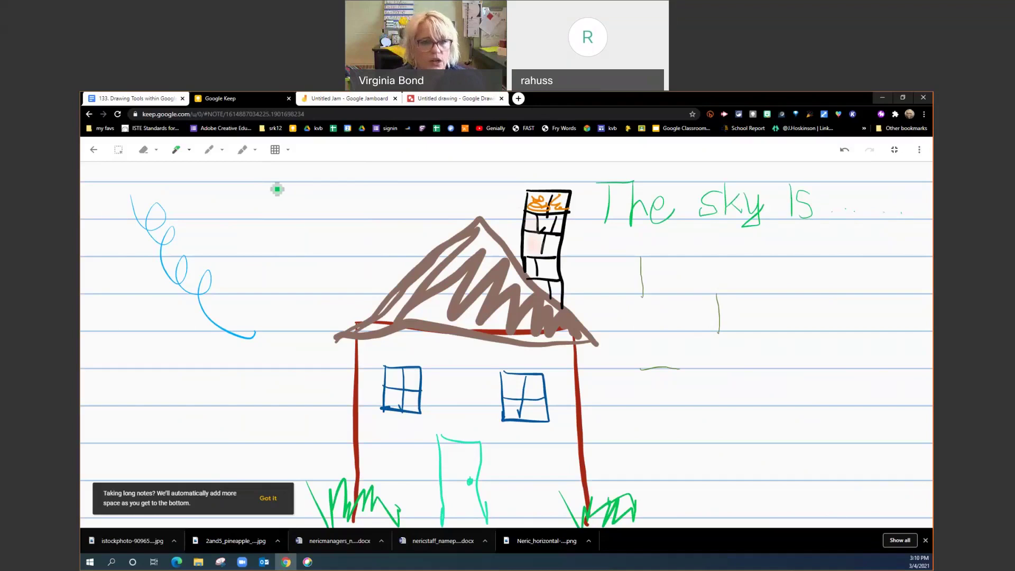
Switch to the "133. Drawing Tools within Google" document and compare the Keep column of its tools table with Keep's background options
click(275, 150)
click(136, 99)
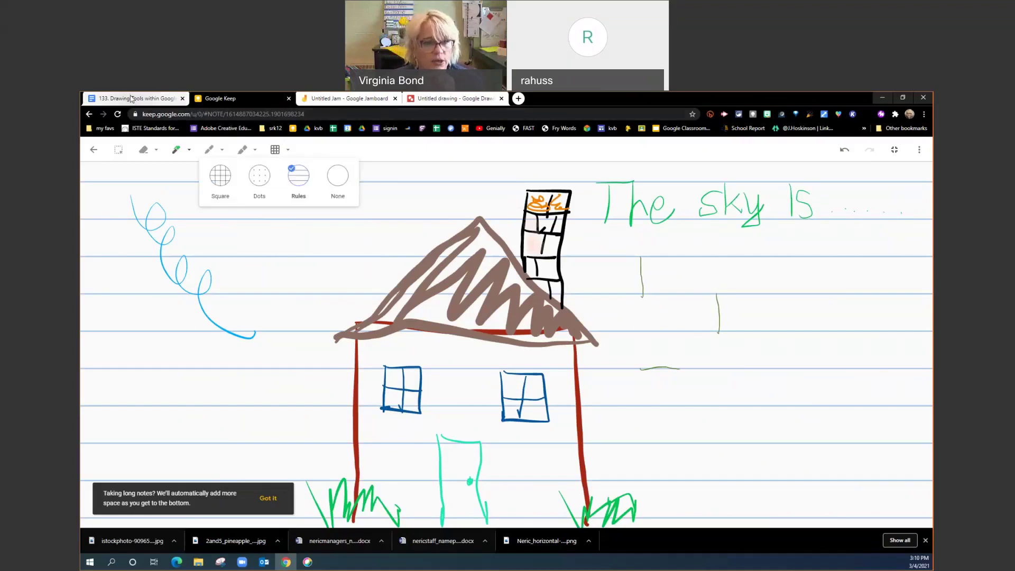
scroll(400, 467, down, 1)
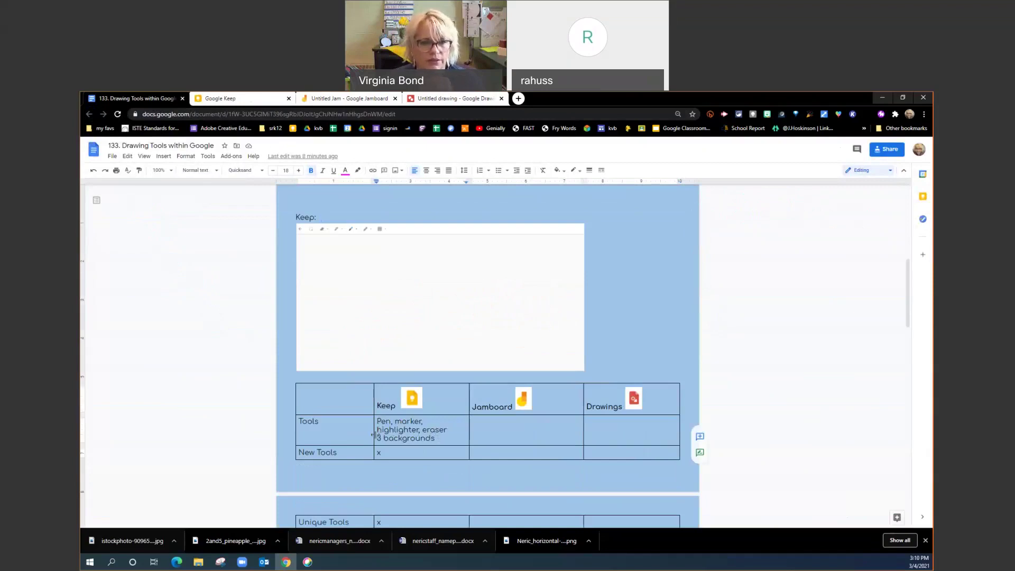
click(243, 98)
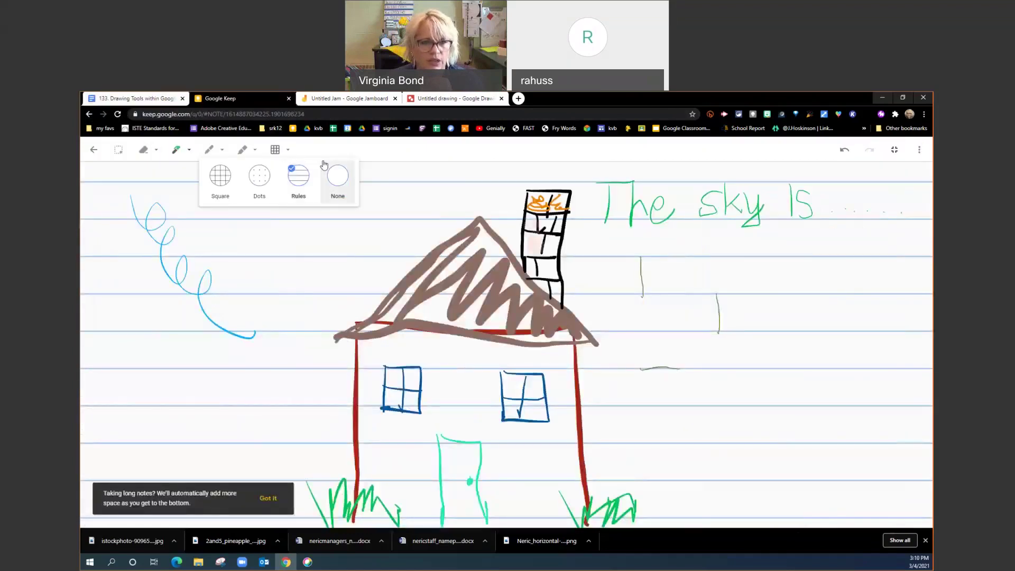
click(137, 99)
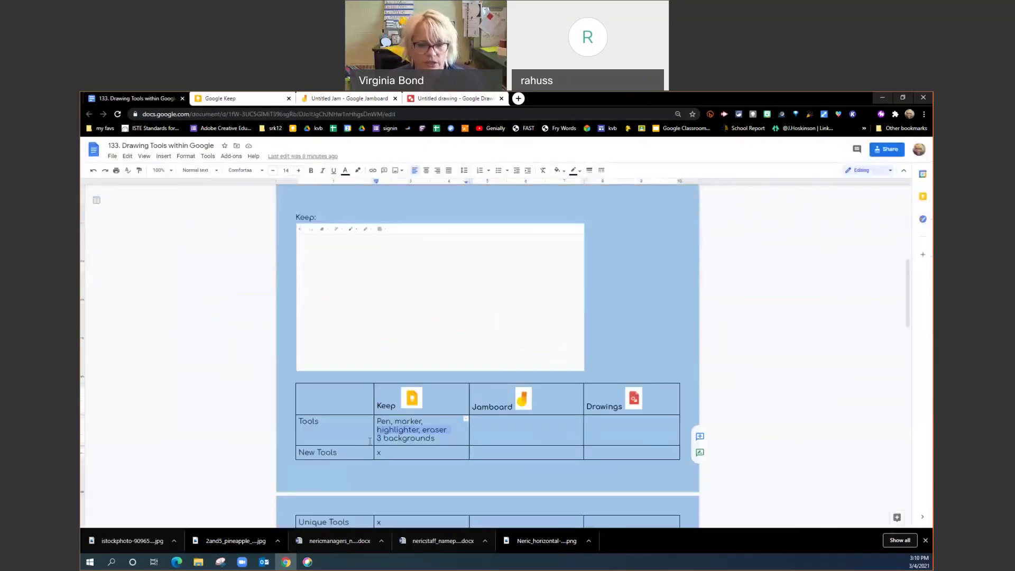
Change the number of backgrounds in the Keep column's Tools cell to 4 in the table below the Keep screenshot
mouse_move(379, 438)
mouse_down()
mouse_move(338, 436)
mouse_move(377, 438)
mouse_up()
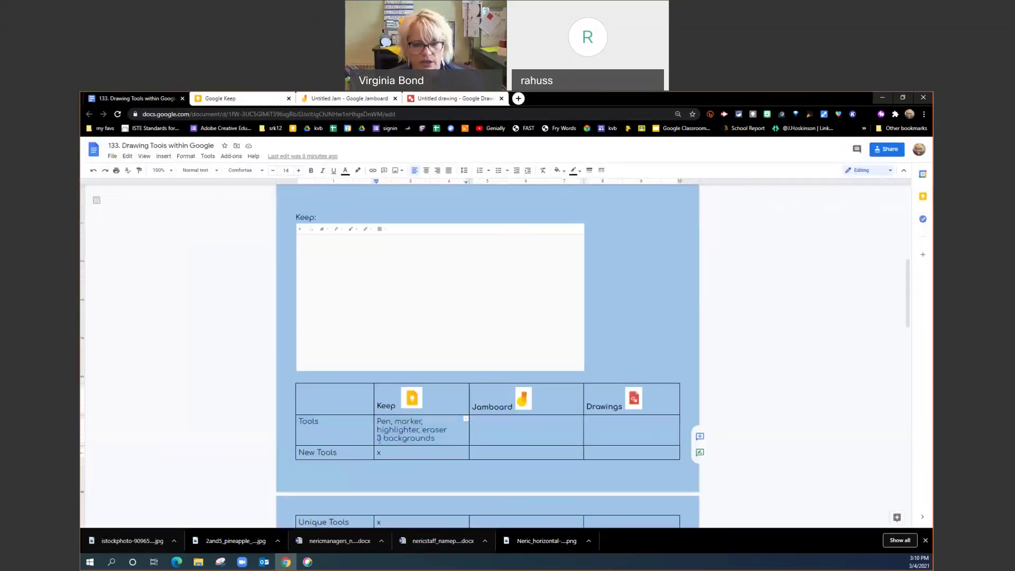
double_click(379, 439)
text(4)
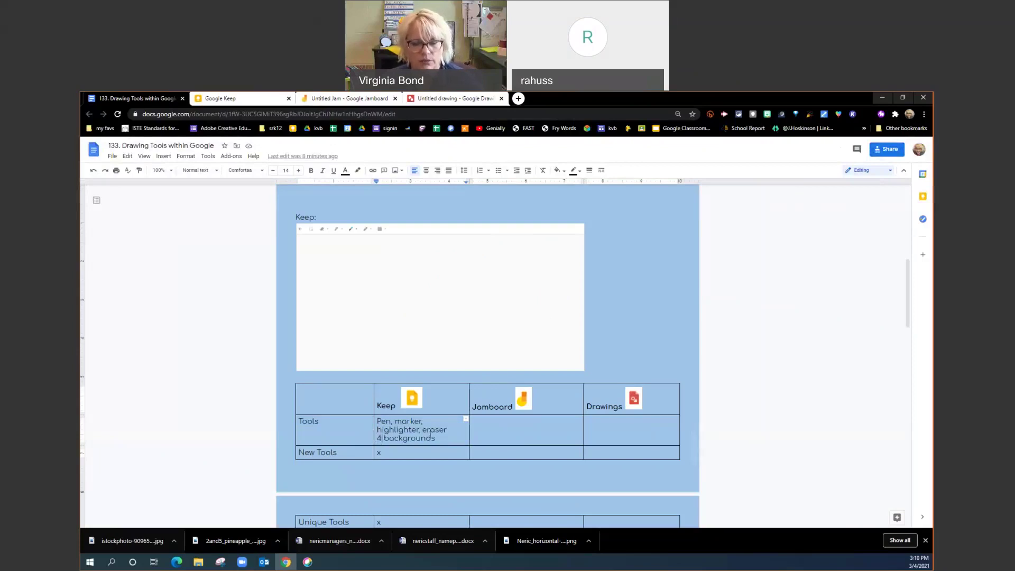
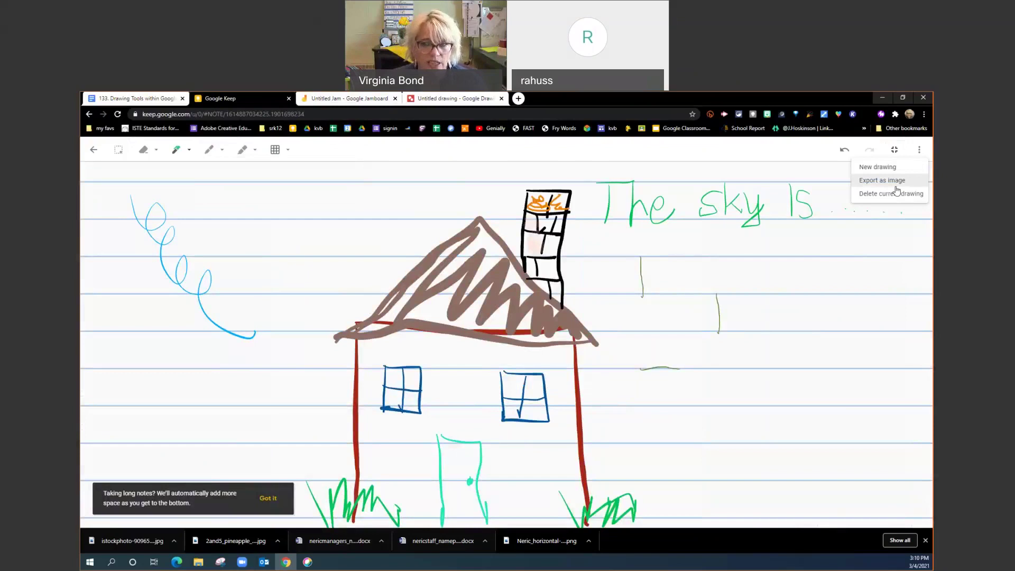
Export the Keep house drawing as a PNG image named "ink" to the Desktop
click(896, 187)
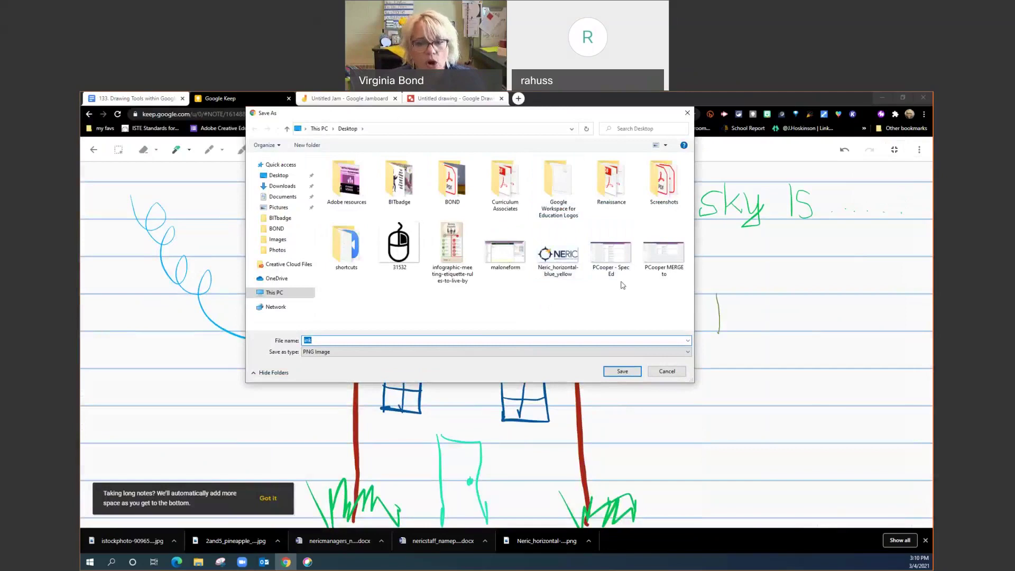
click(623, 352)
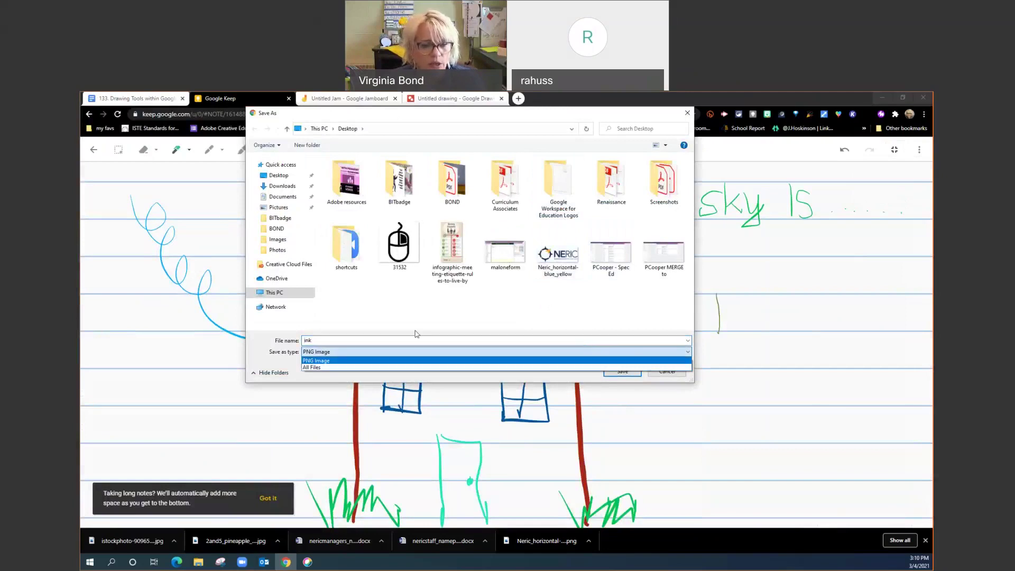
click(309, 363)
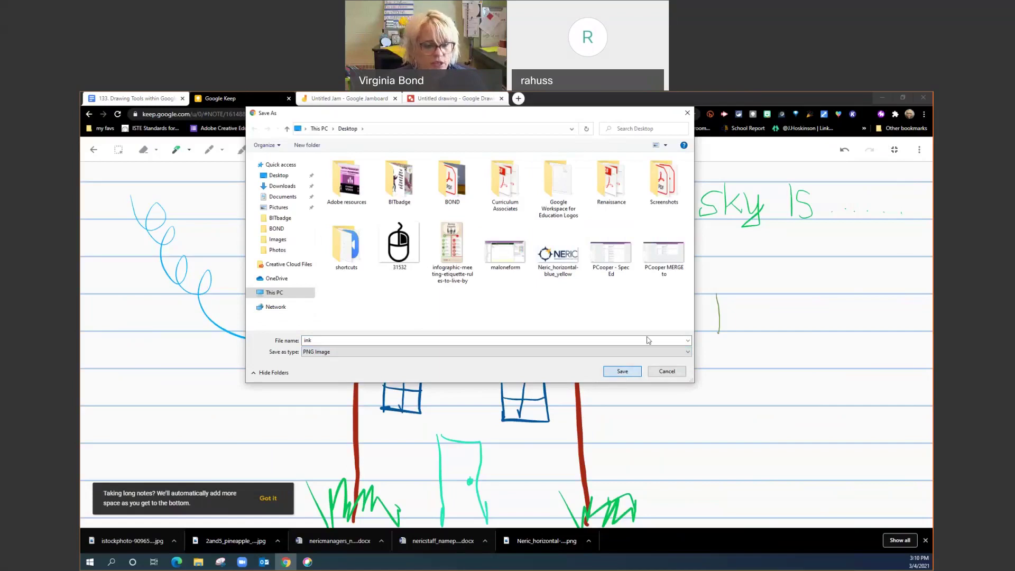
key(Return)
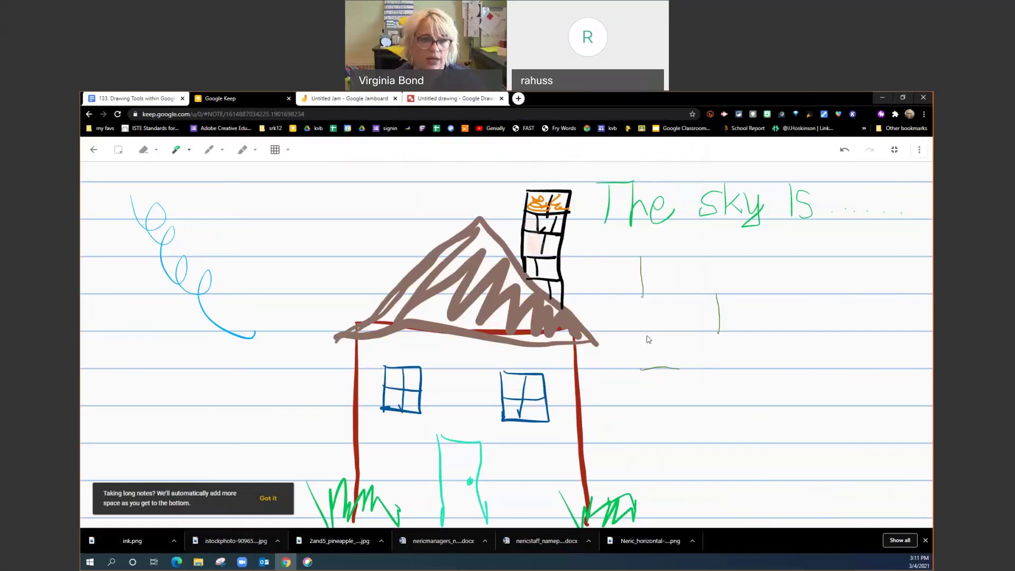
Switch to the "133. Drawing Tools within Google" document and add the text "Keep house" below the final tools table
click(136, 98)
scroll(534, 344, down, 5)
scroll(592, 415, down, 10)
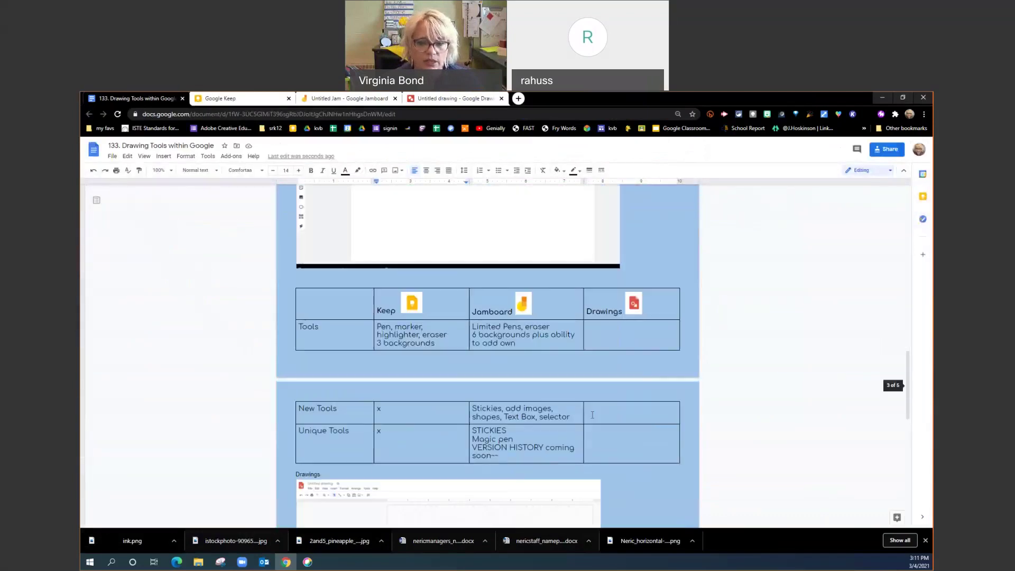
click(414, 413)
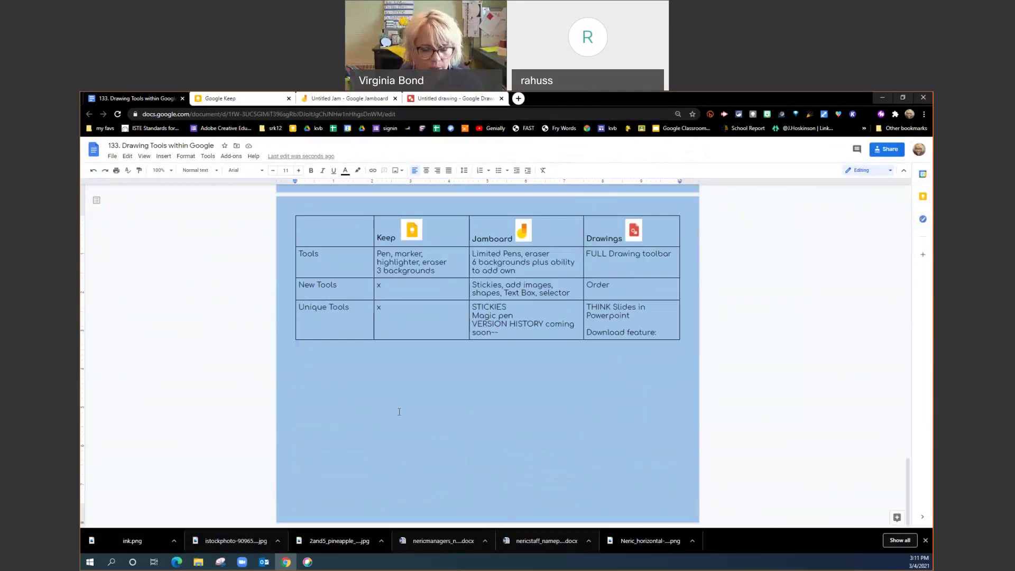
text(Keep house)
Leave the drawing editor in Keep so the house note is saved, and insert that note into the document from its Keep notes
click(922, 196)
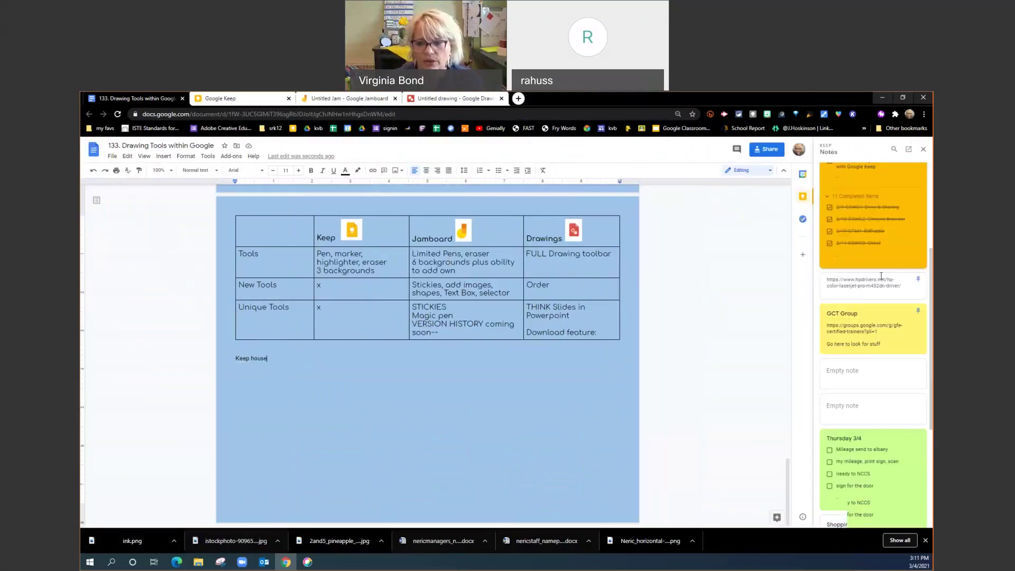
scroll(878, 275, up, 3)
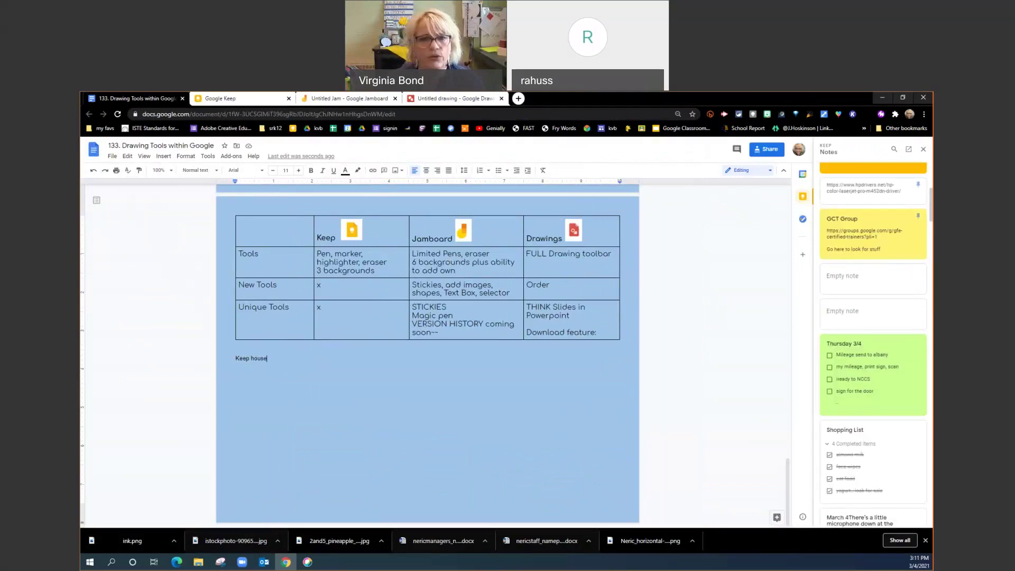
click(255, 98)
click(94, 150)
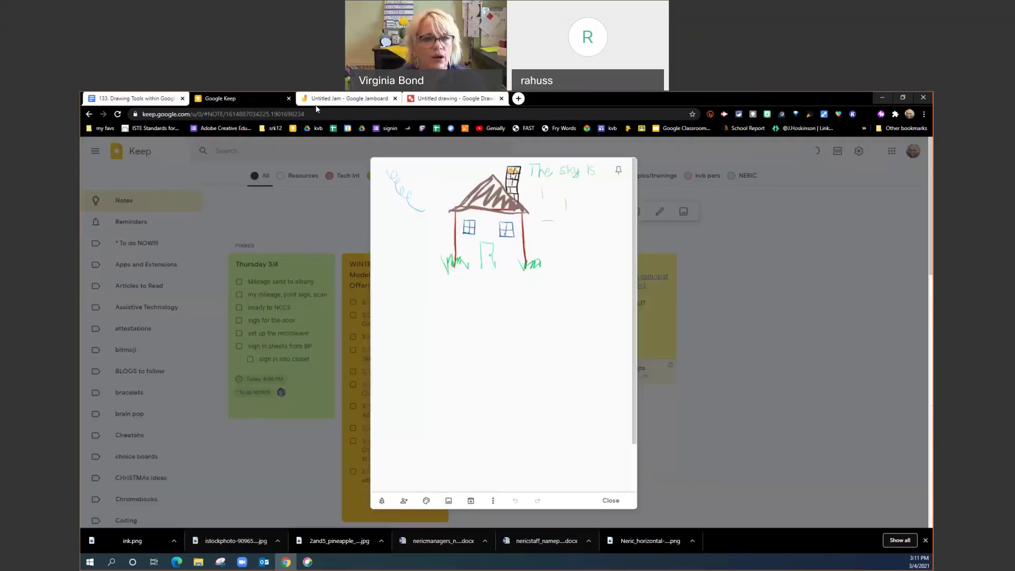
click(138, 98)
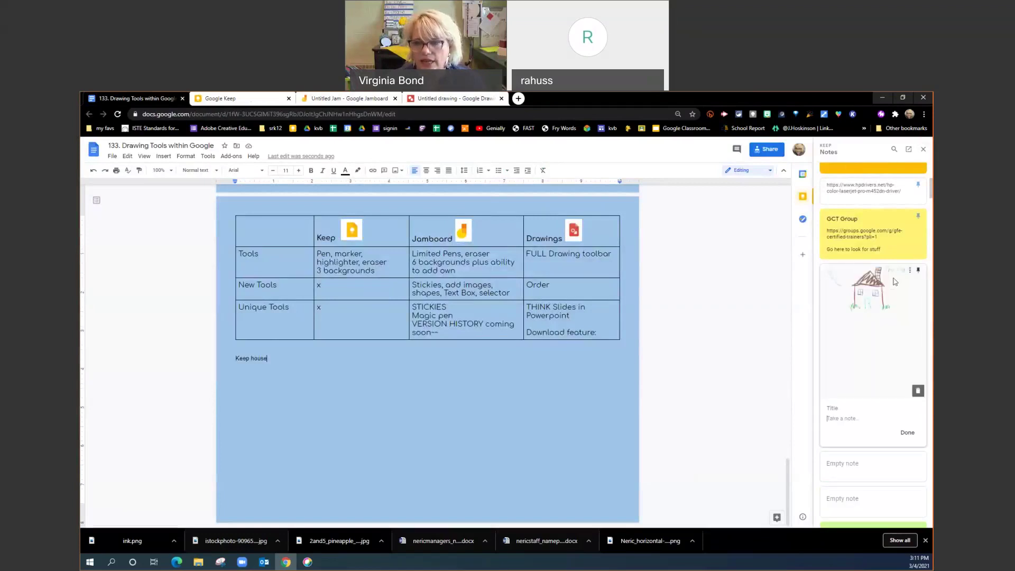
click(909, 270)
click(894, 274)
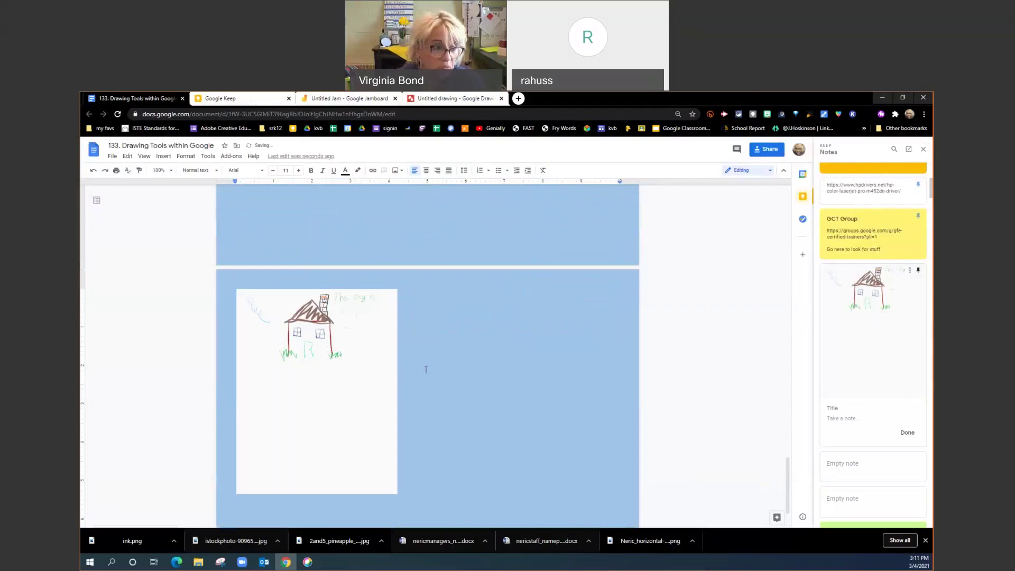
scroll(426, 369, up, 4)
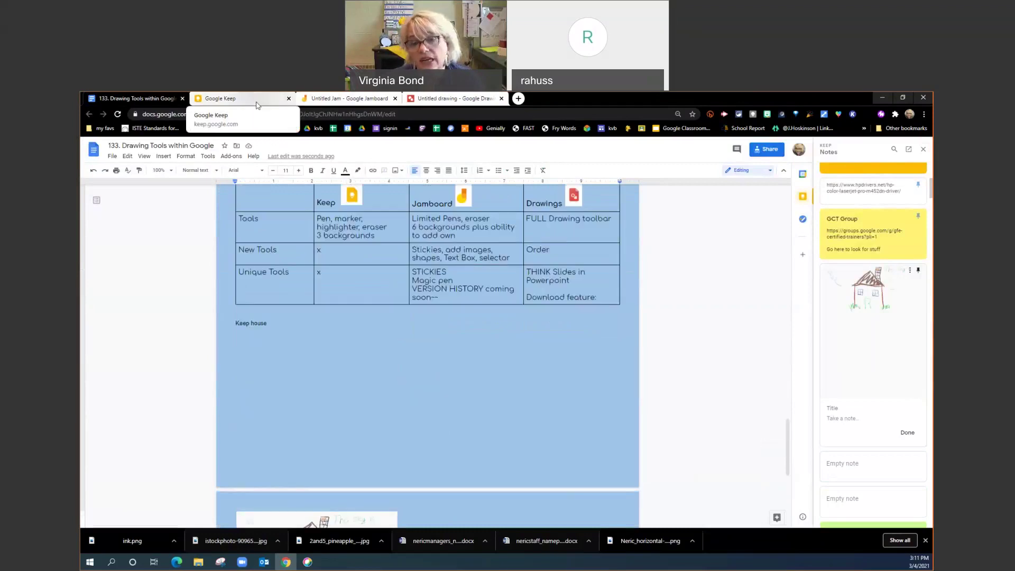
In Google Keep, close the house note, reopen it from the notes list, and open its drawing with the pen colour and size options
click(256, 101)
click(610, 501)
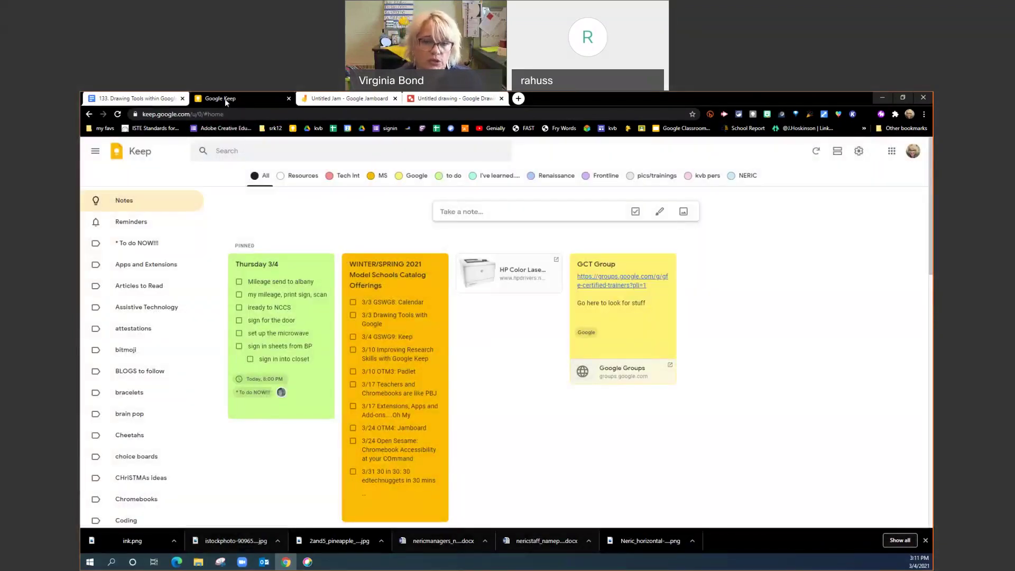
click(490, 217)
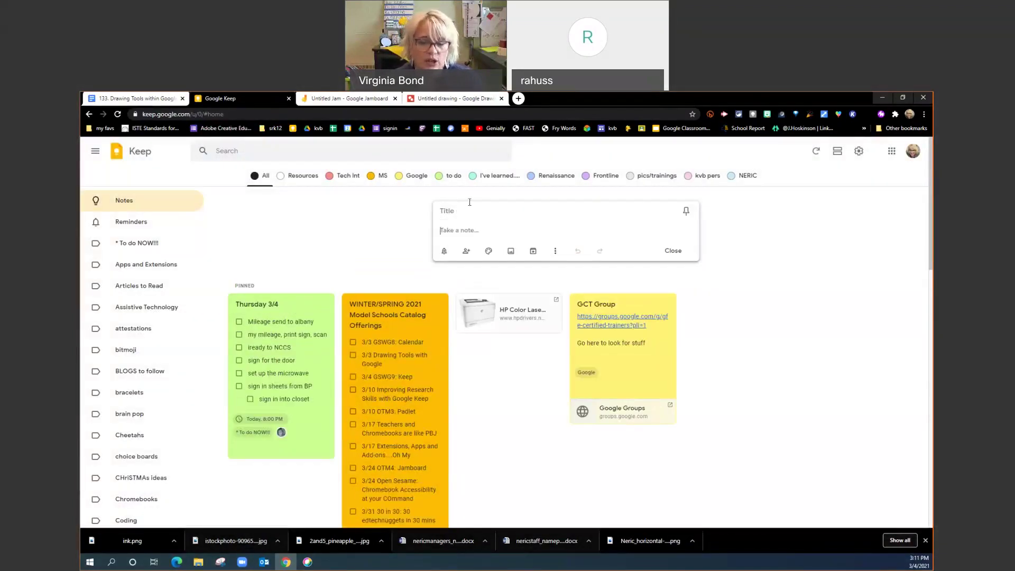
scroll(771, 403, down, 5)
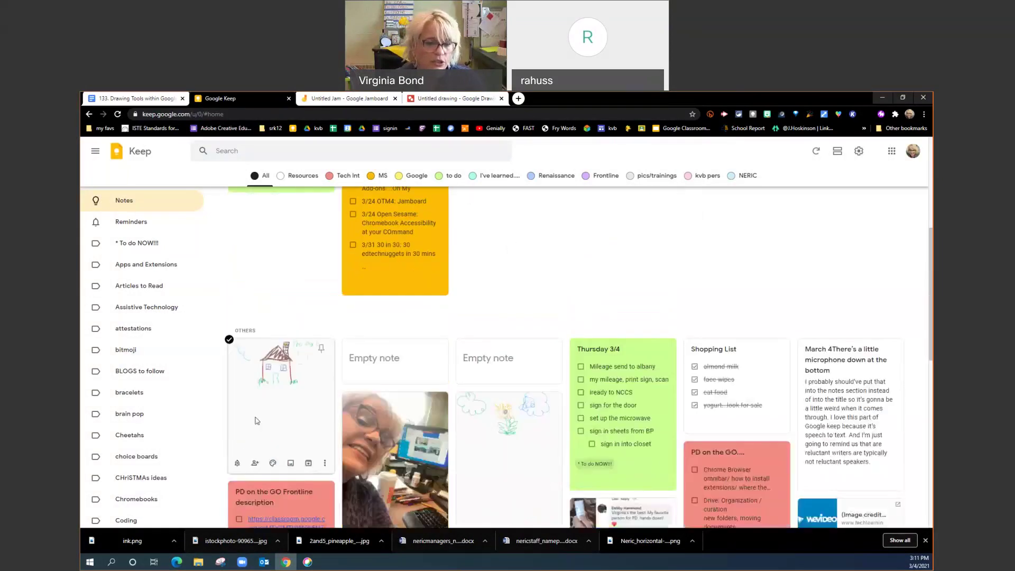
scroll(269, 419, down, 1)
click(282, 417)
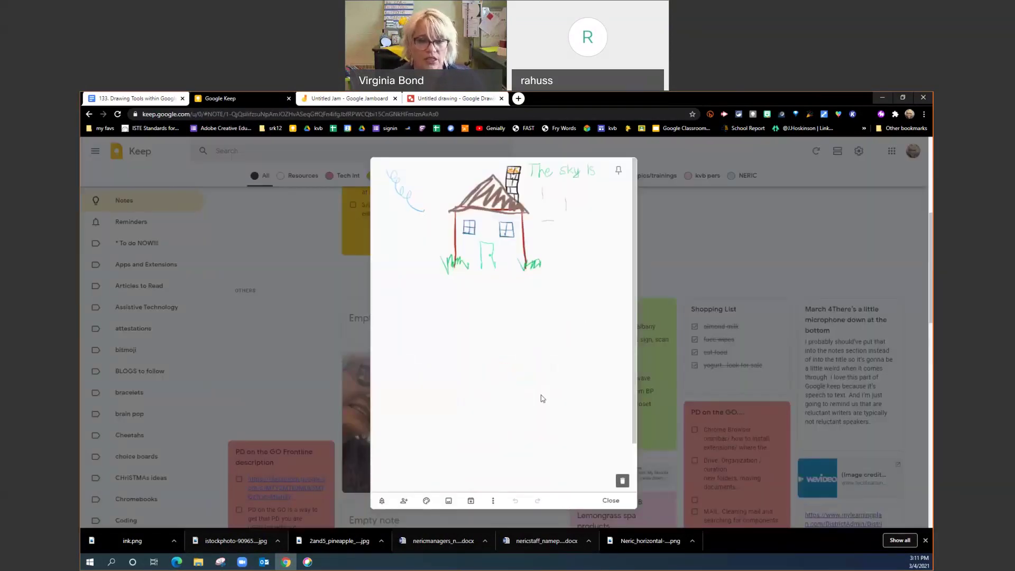
click(493, 500)
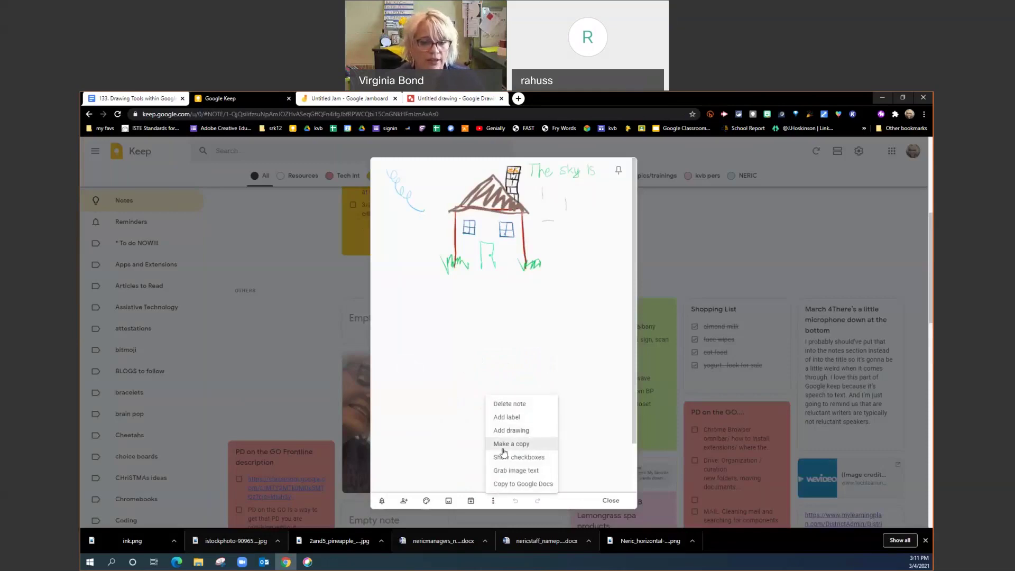
click(507, 198)
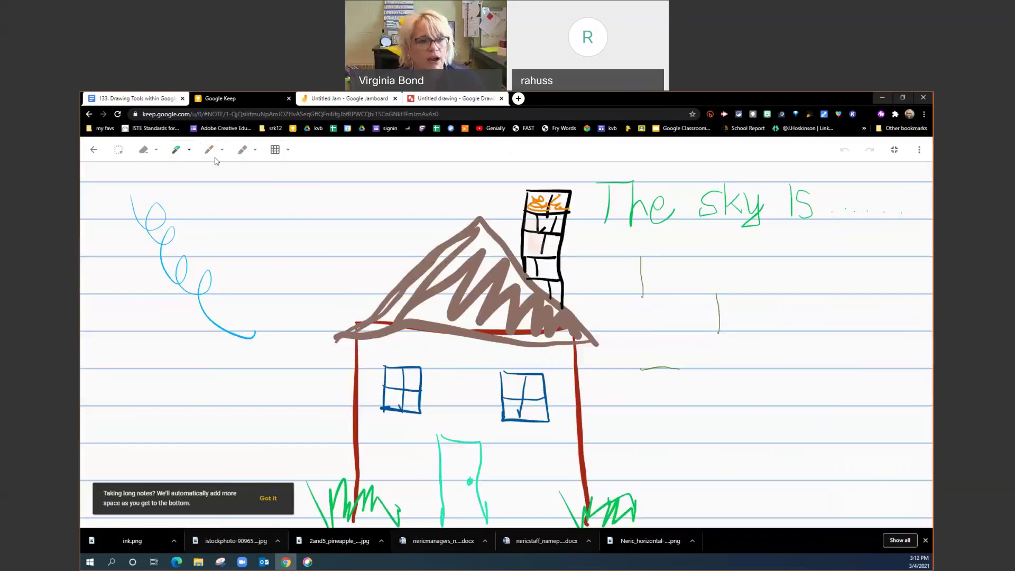
click(189, 150)
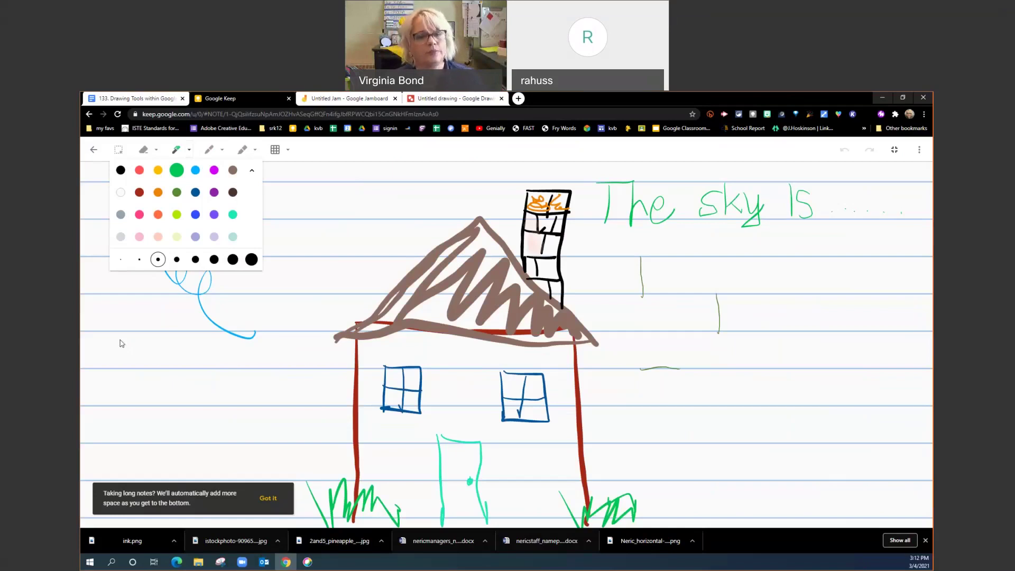
Switch to the drawing tools document and review the inserted house and the Keep and Jamboard columns of its tools tables
click(135, 99)
scroll(331, 316, down, 5)
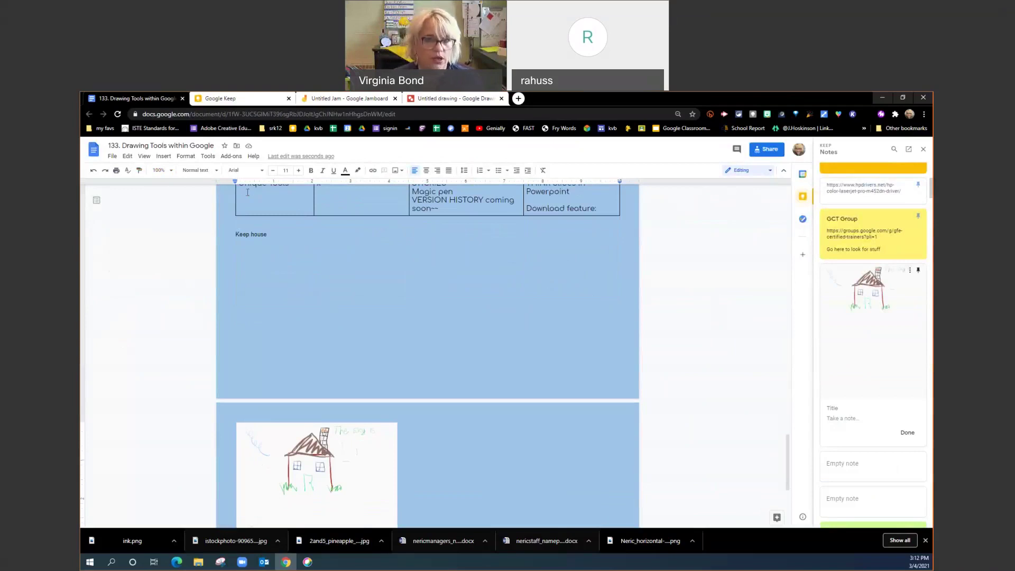
click(364, 101)
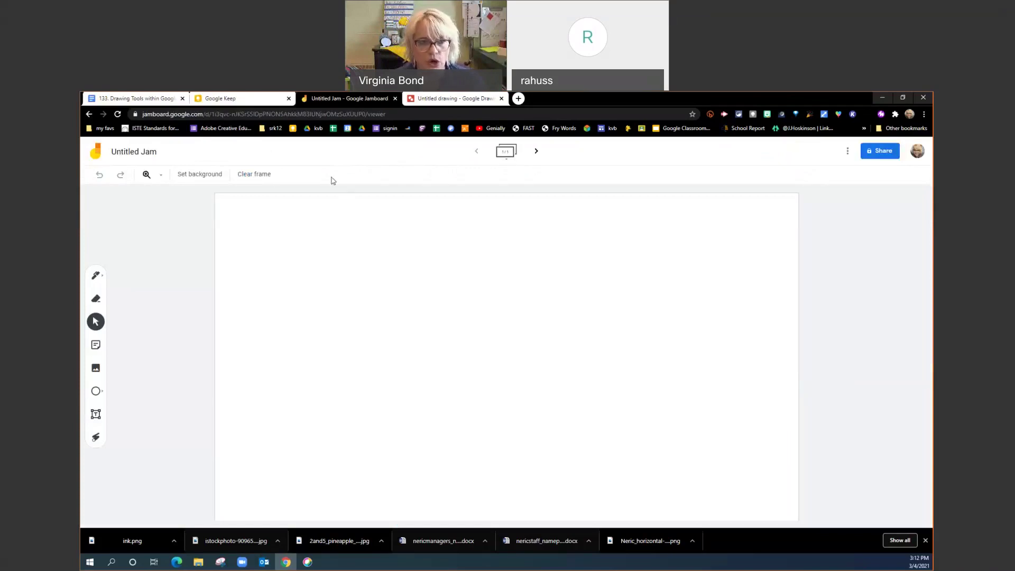
click(123, 100)
scroll(375, 301, down, 1)
scroll(375, 302, up, 3)
scroll(375, 301, up, 20)
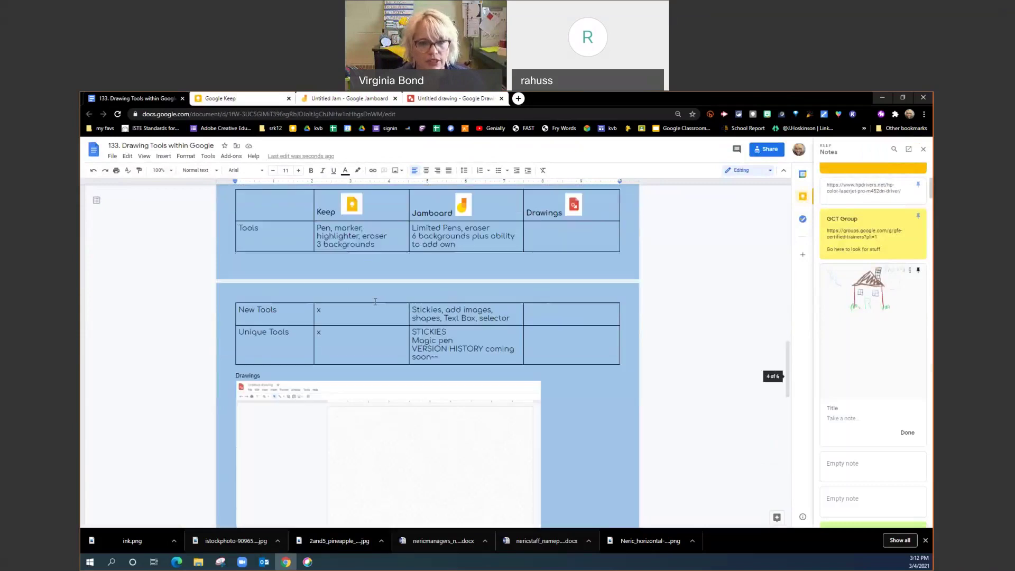
scroll(376, 301, down, 6)
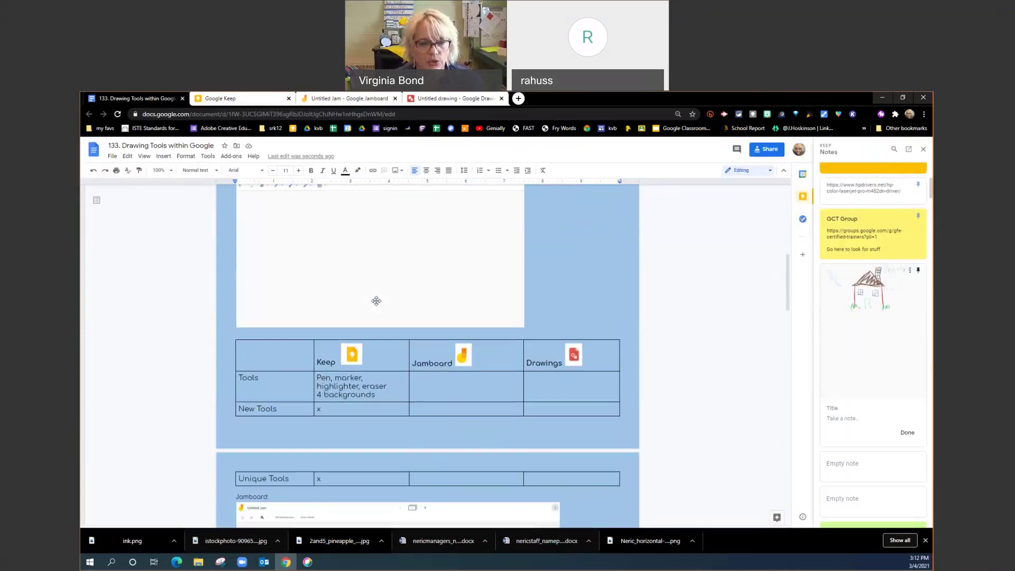
scroll(376, 301, down, 2)
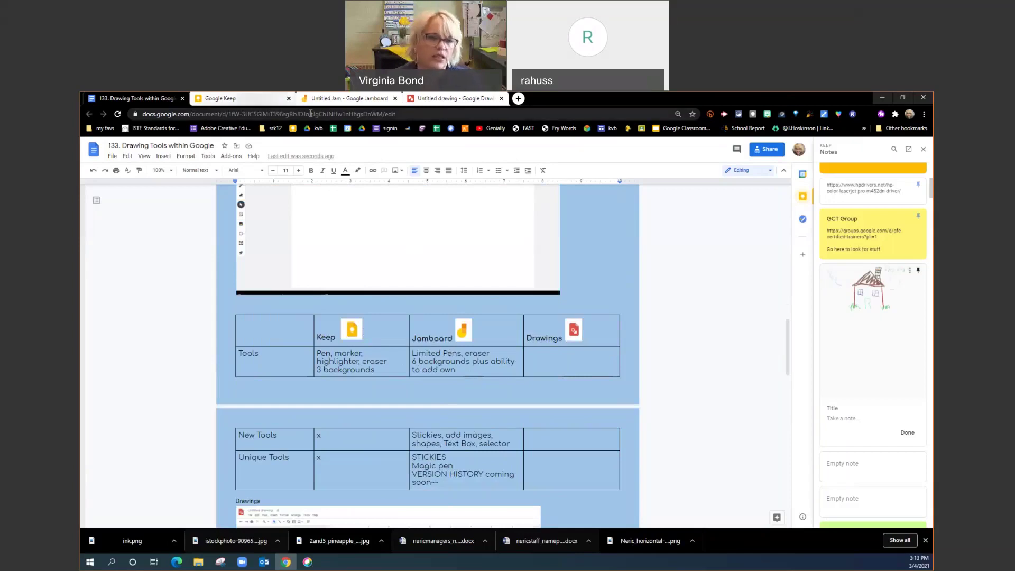
click(236, 100)
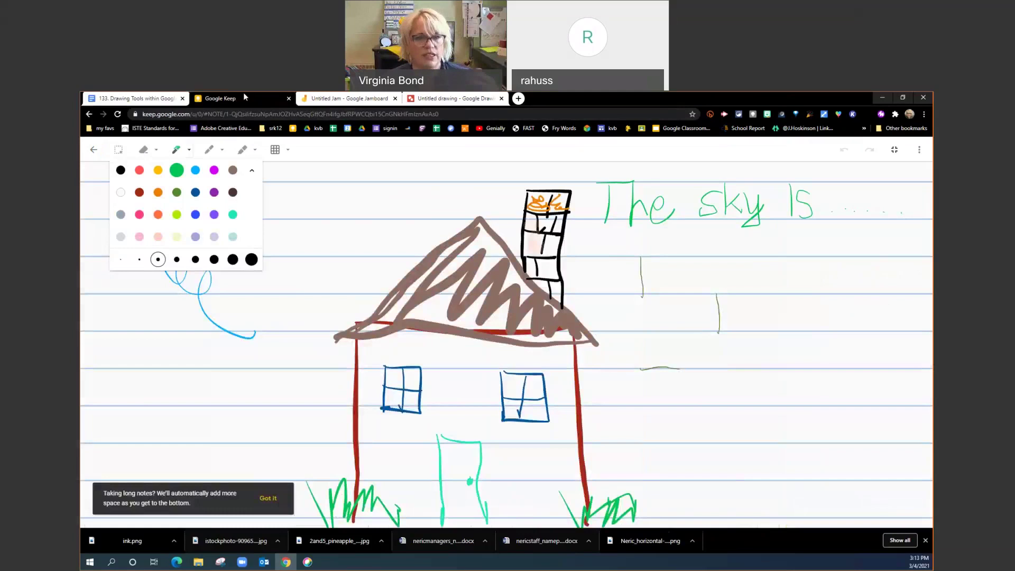
Switch to the untitled Jam and draw a tall looping green brush scribble and a densely shaded patch near the frame's upper-left corner
click(325, 100)
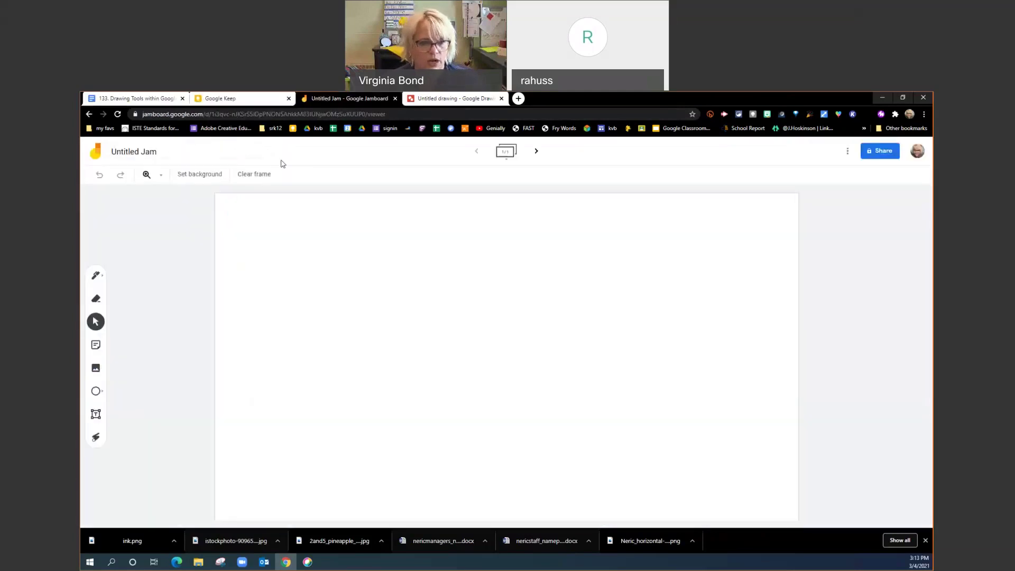
click(97, 276)
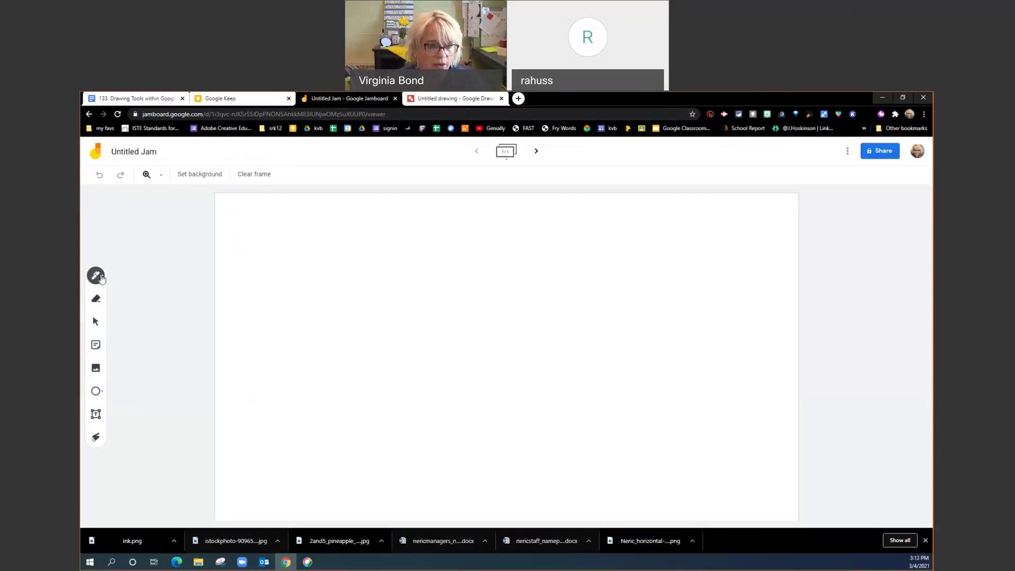
click(102, 278)
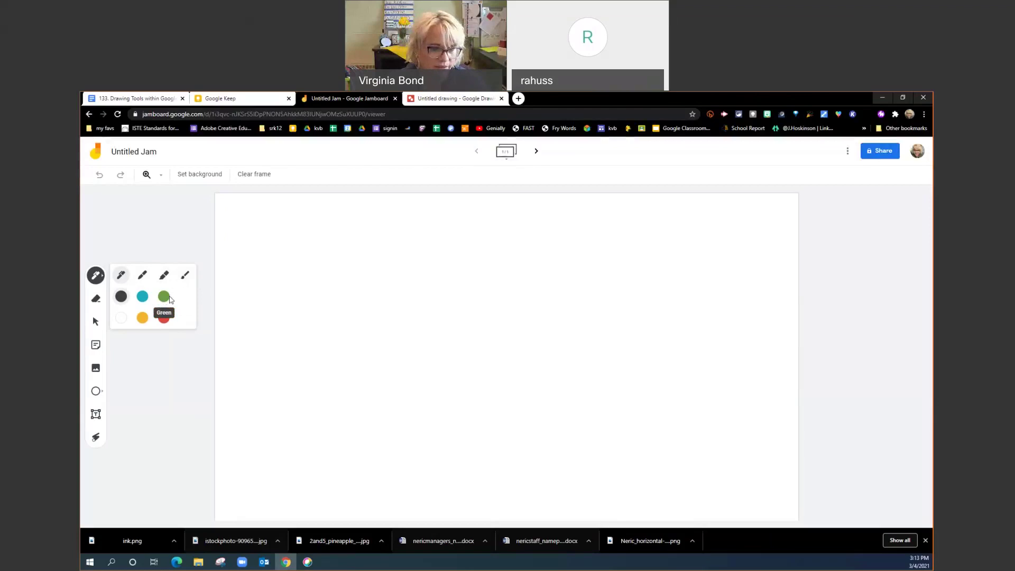
click(185, 275)
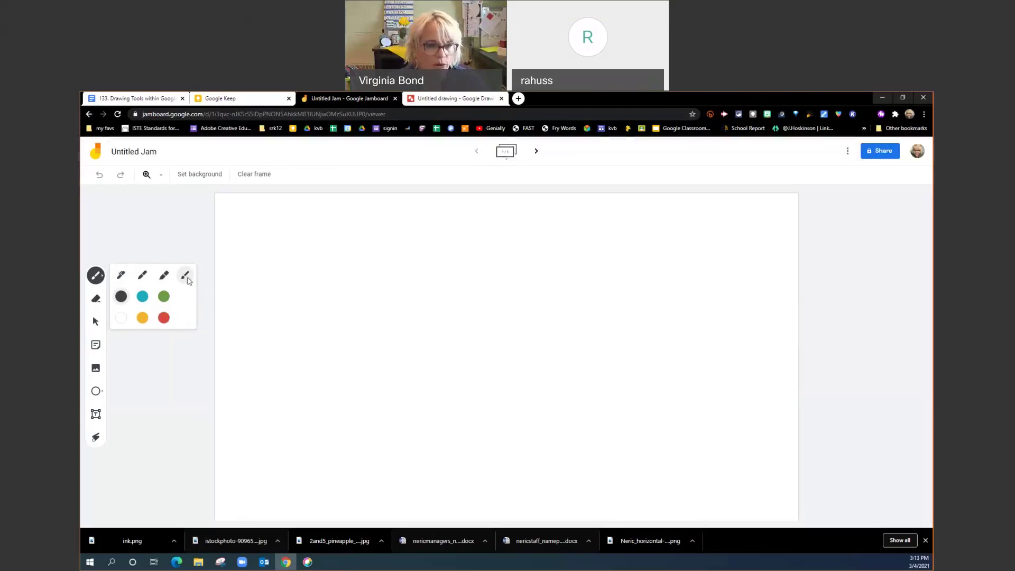
click(167, 299)
mouse_move(258, 213)
mouse_down()
mouse_move(256, 261)
mouse_move(251, 251)
mouse_move(272, 274)
mouse_move(247, 307)
mouse_move(269, 326)
mouse_move(241, 412)
mouse_up()
mouse_move(295, 255)
mouse_down()
mouse_move(291, 209)
mouse_move(270, 222)
mouse_move(293, 219)
mouse_move(281, 247)
mouse_move(267, 222)
mouse_move(288, 242)
mouse_up()
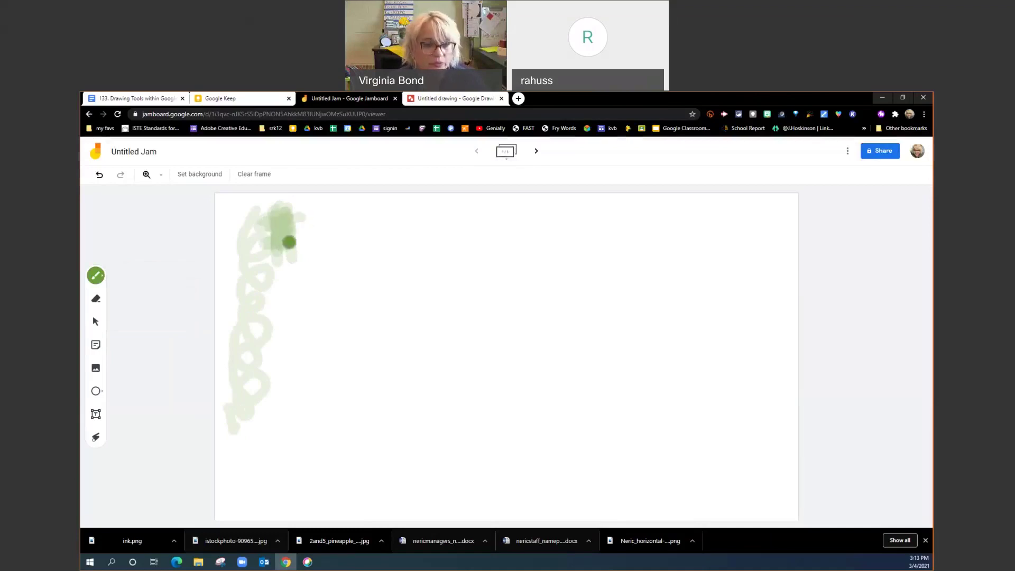
Draw a three-peaked crown outline in teal marker over the upper part of the green brush scribble
click(102, 280)
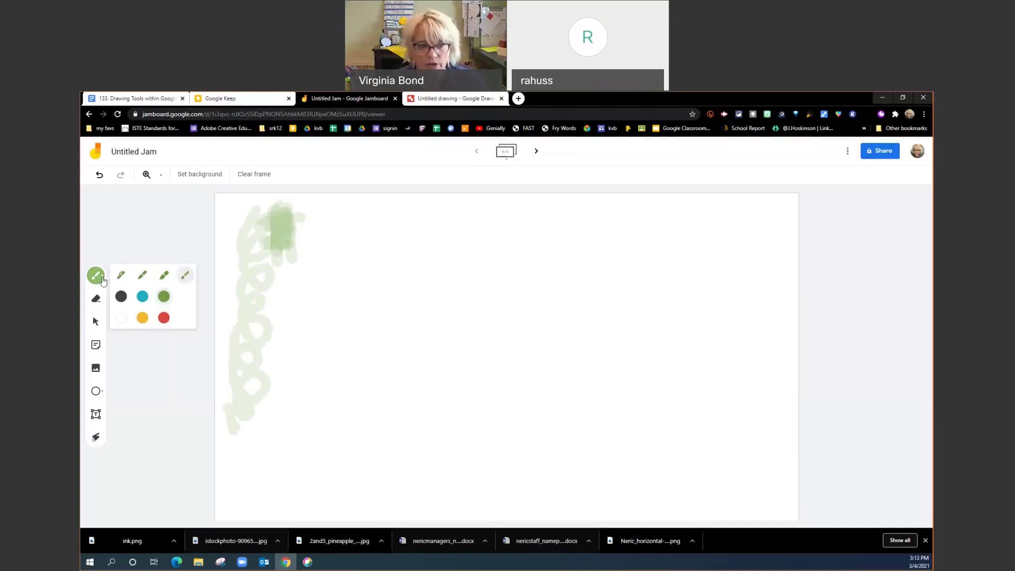
click(145, 278)
click(142, 297)
mouse_move(314, 217)
mouse_down()
mouse_move(306, 254)
mouse_move(277, 221)
mouse_move(249, 224)
mouse_move(278, 258)
mouse_move(326, 251)
mouse_up()
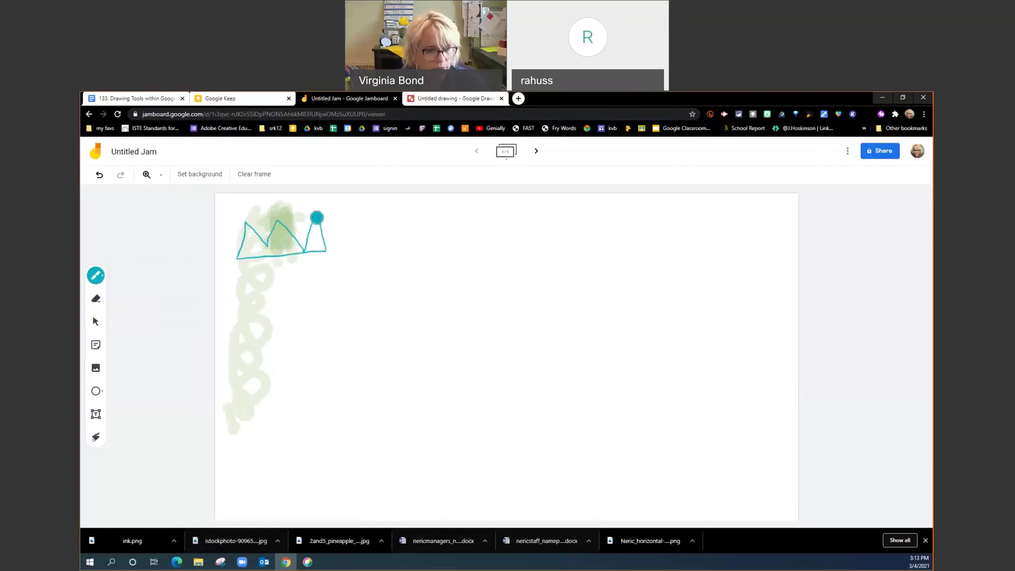
Add a yellow sticky note reading "Put a note" to the Jam frame
click(96, 300)
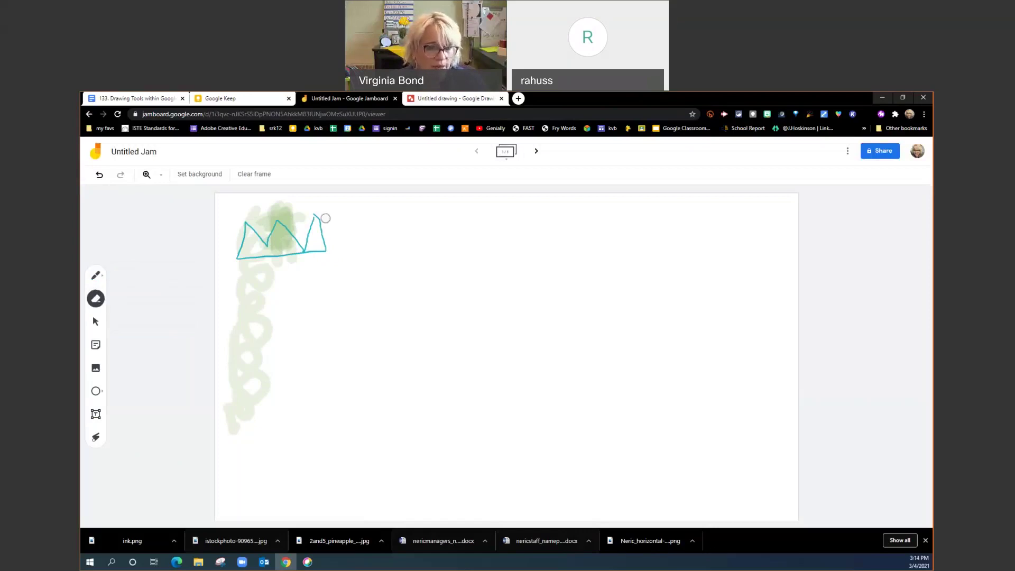
click(99, 326)
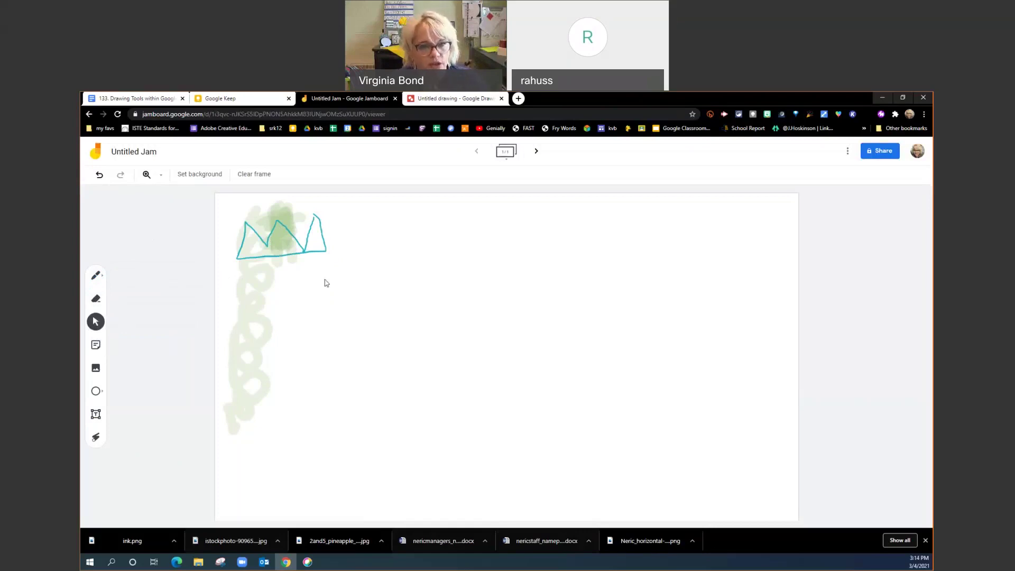
click(96, 349)
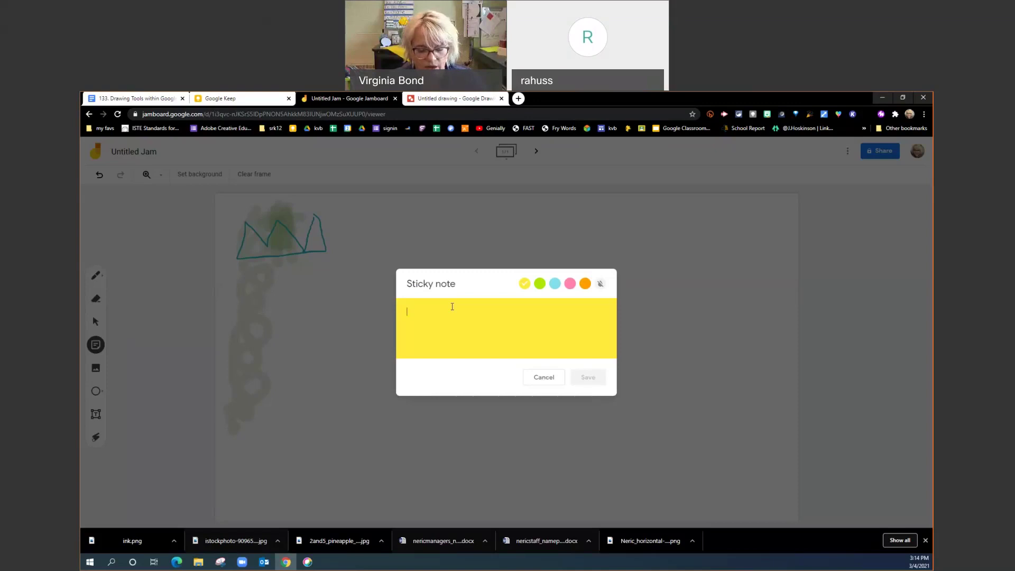
text(Put a note)
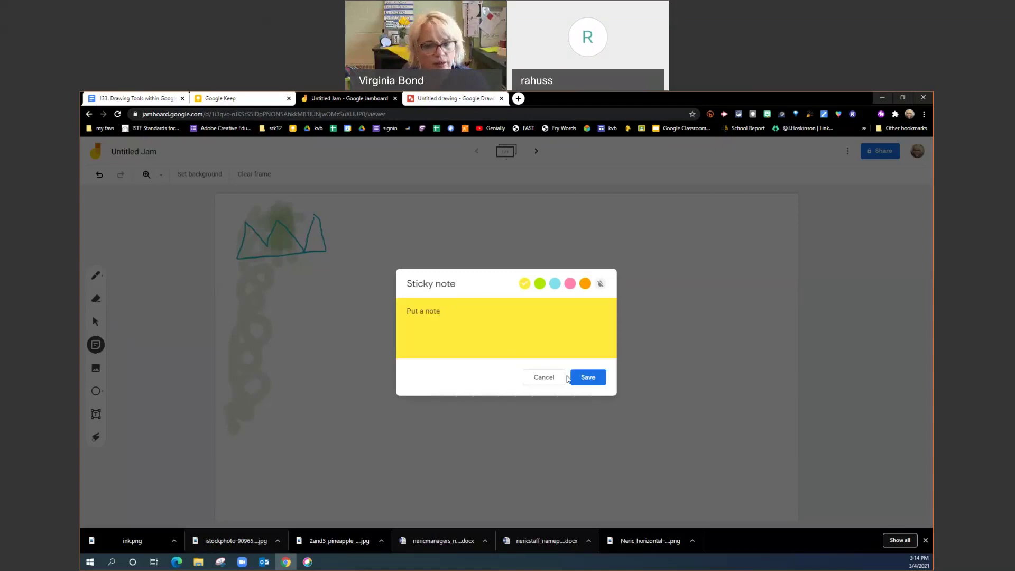
click(587, 377)
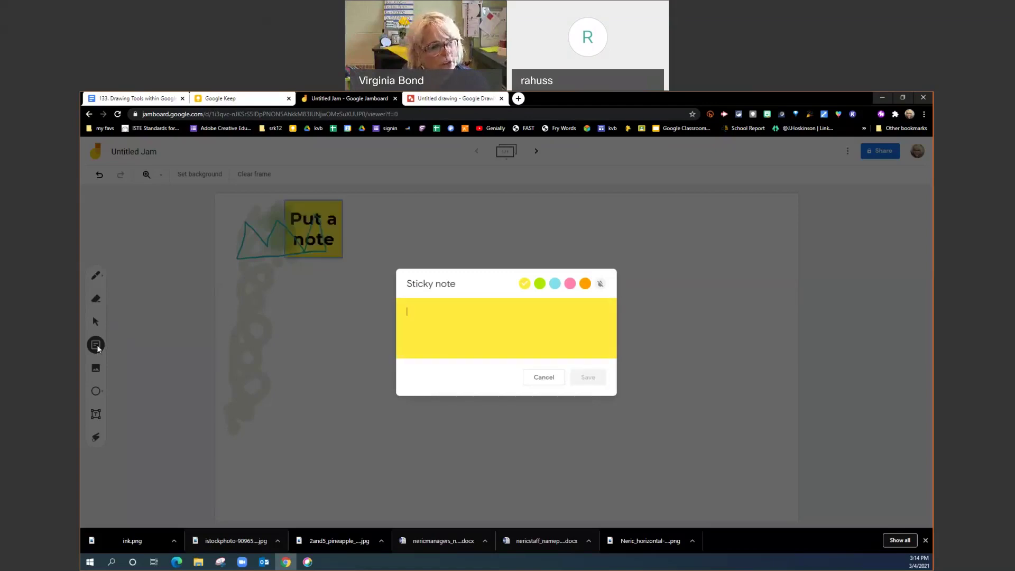
Dismiss the blank second sticky note and move the "Put a note" sticky to the frame's upper-right corner
click(330, 214)
drag(330, 206, 477, 192)
drag(604, 213, 765, 225)
Enlarge the sticky note slightly and move it to mid-frame, beside the crown, and back near the frame's upper-right corner
click(102, 319)
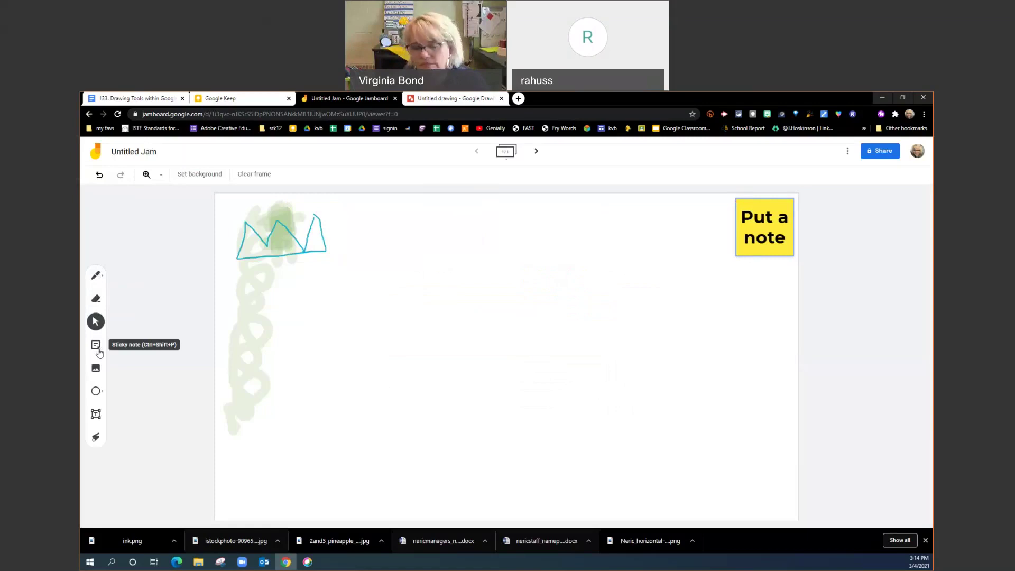
click(744, 250)
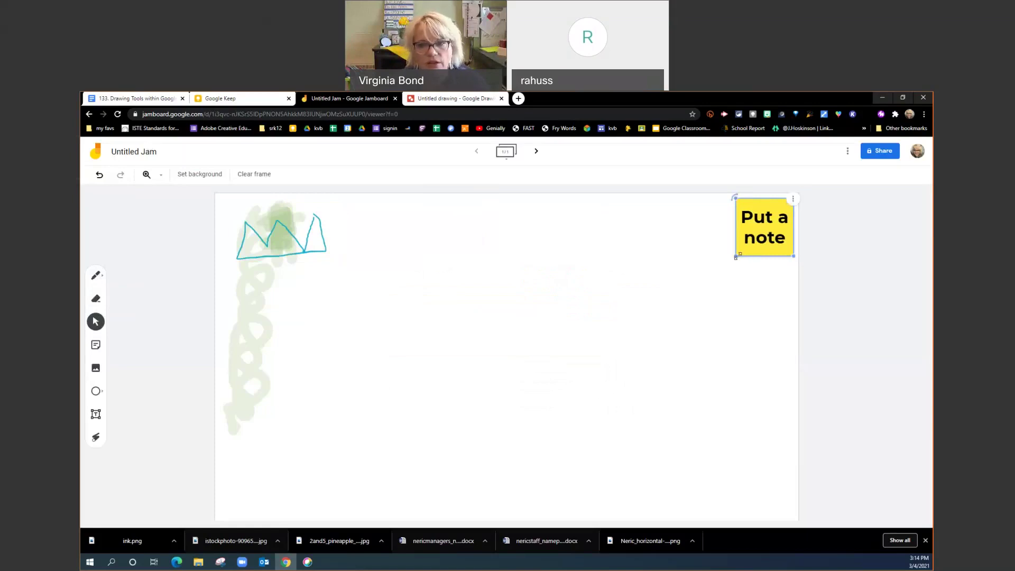
drag(735, 257, 520, 282)
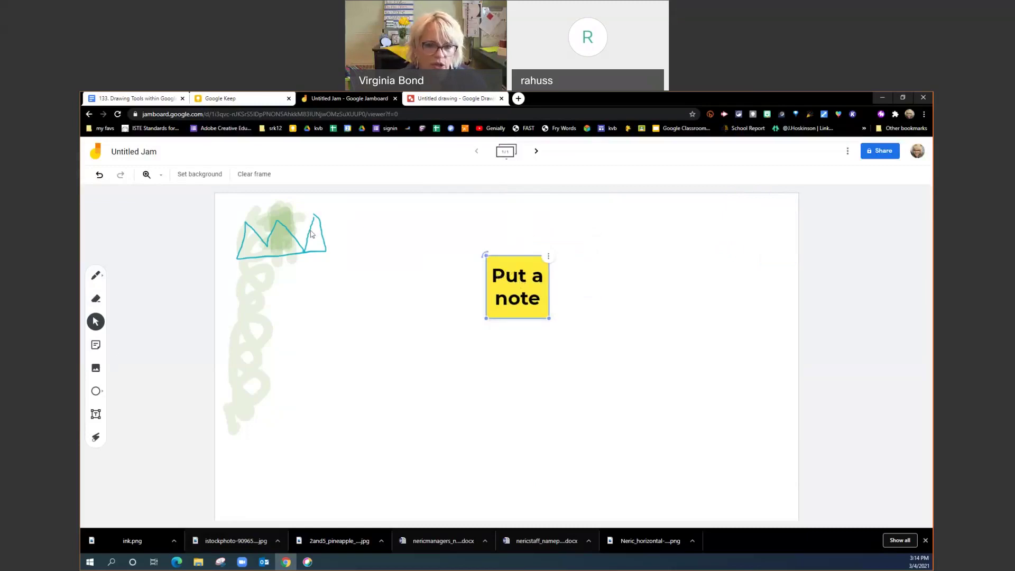
mouse_move(496, 264)
mouse_down()
mouse_move(455, 220)
mouse_move(392, 221)
mouse_up()
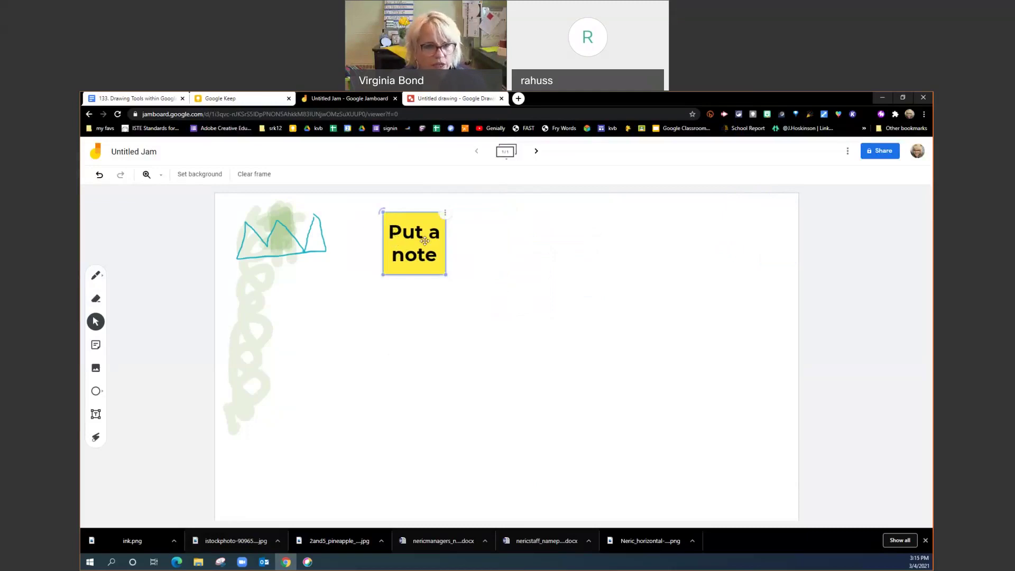
mouse_move(424, 241)
mouse_down()
mouse_move(253, 239)
mouse_move(758, 217)
mouse_move(742, 217)
mouse_up()
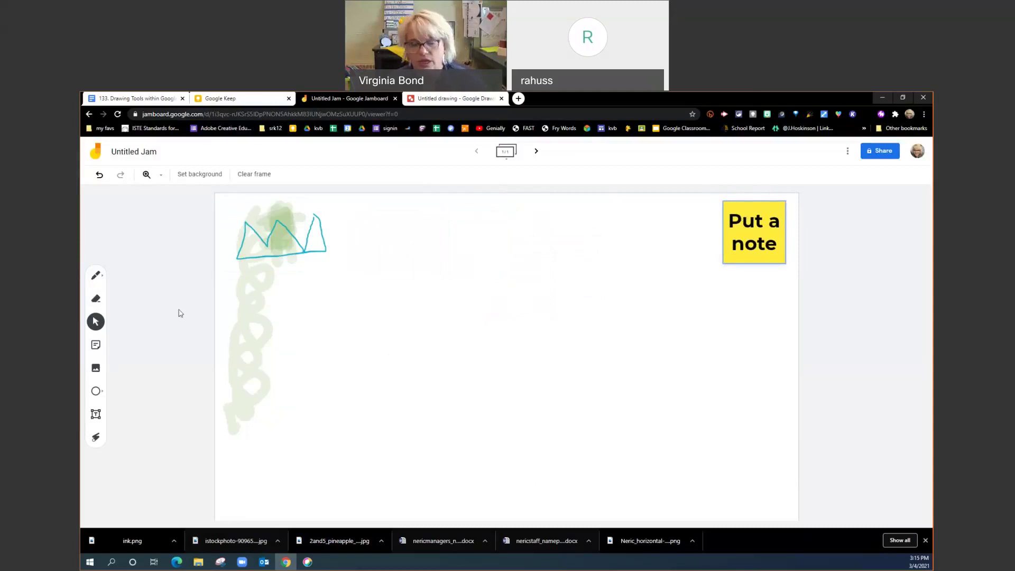
Upload the image file "unnamed" from the personal folder on the desktop into the Jam frame
click(96, 368)
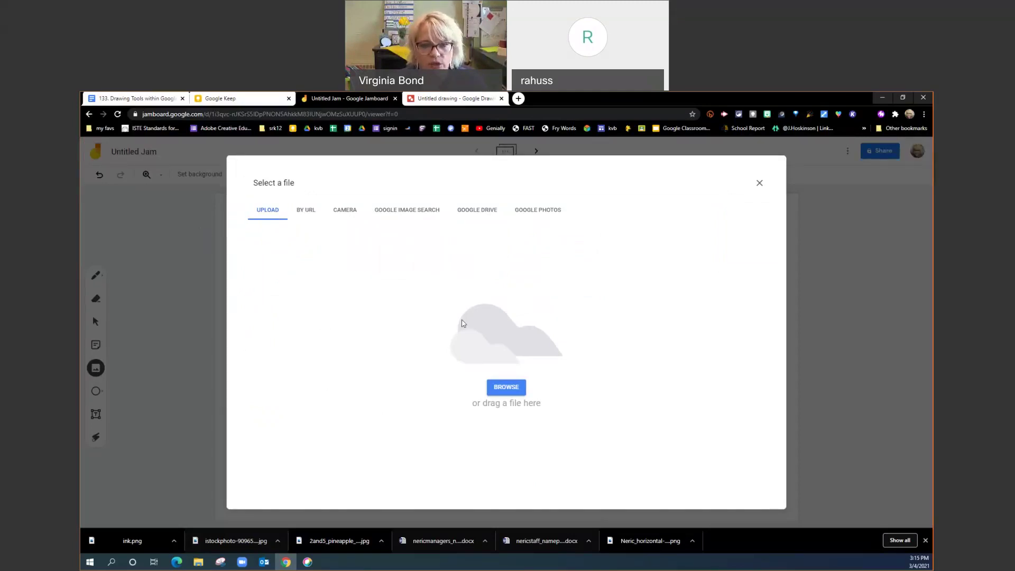
click(497, 386)
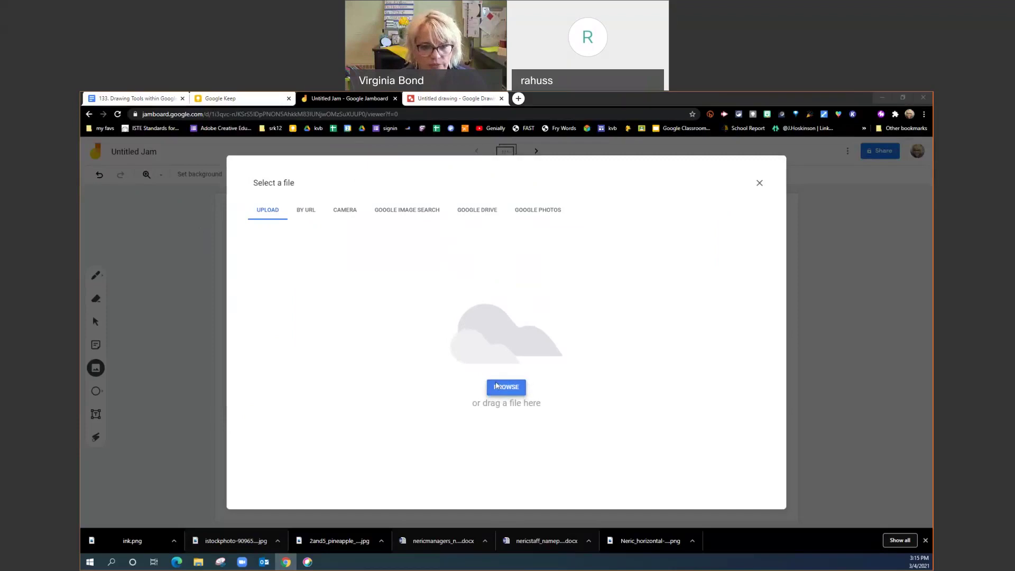
click(454, 190)
double_click(456, 188)
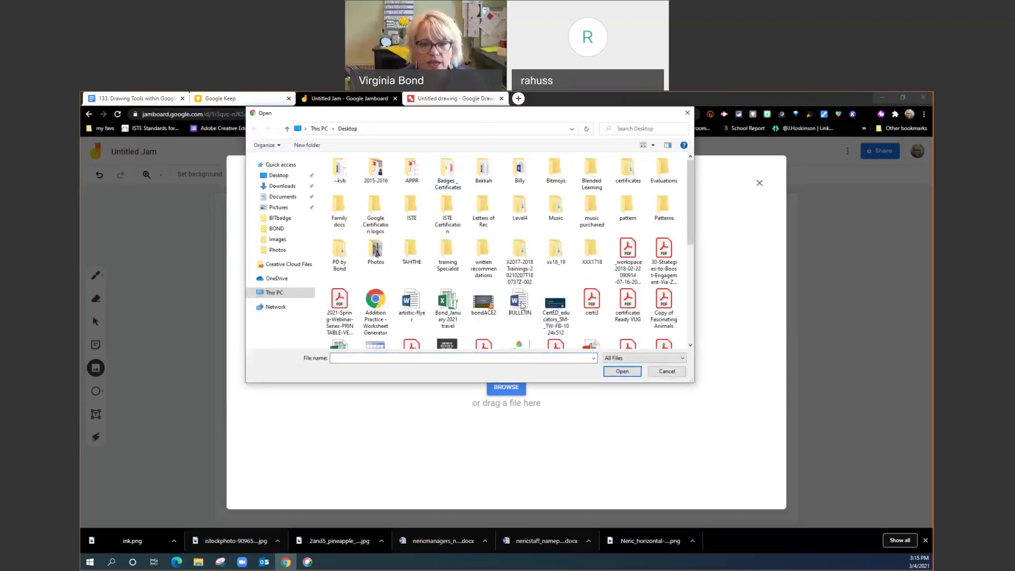
scroll(521, 305, down, 4)
click(521, 318)
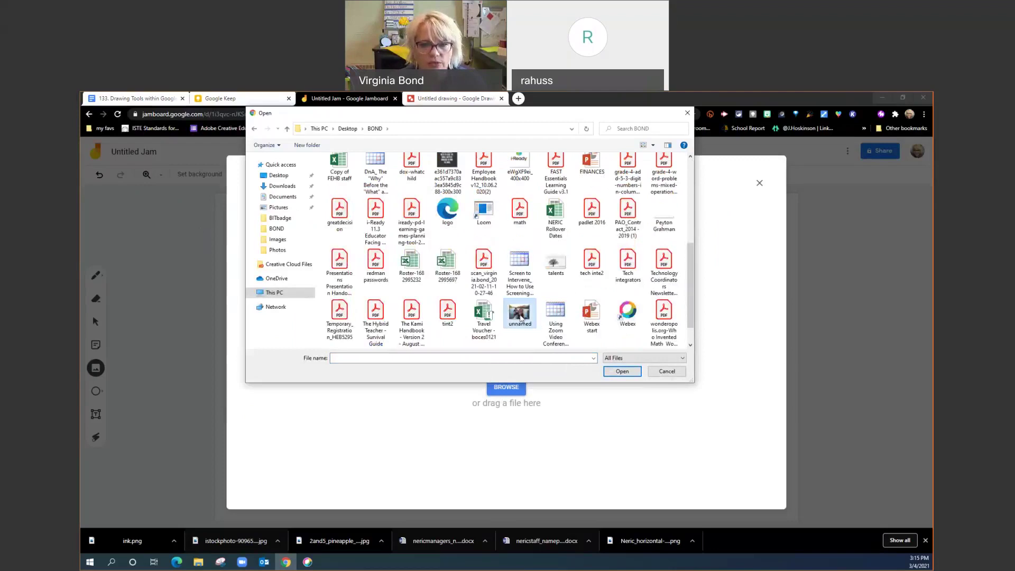
double_click(520, 318)
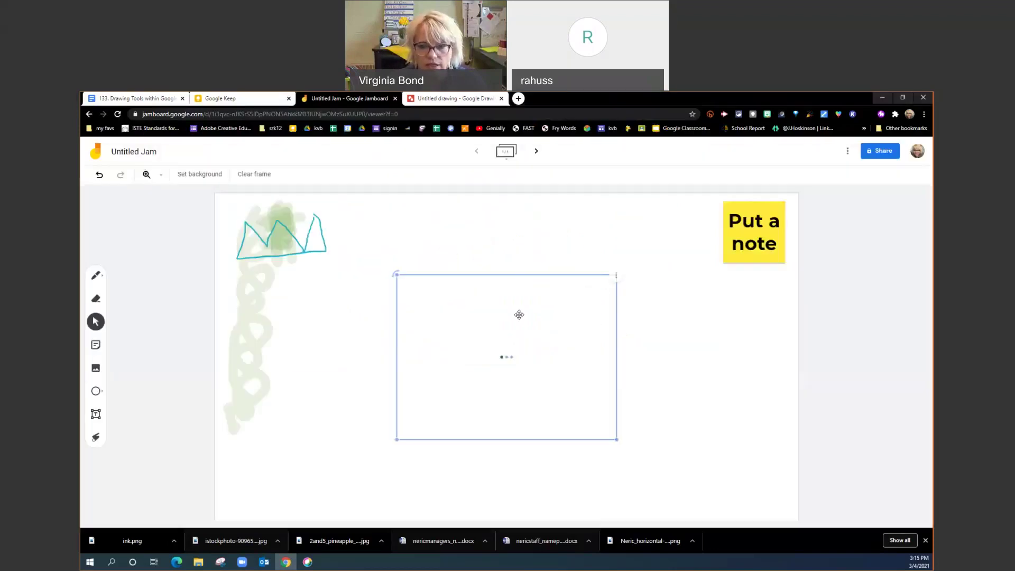
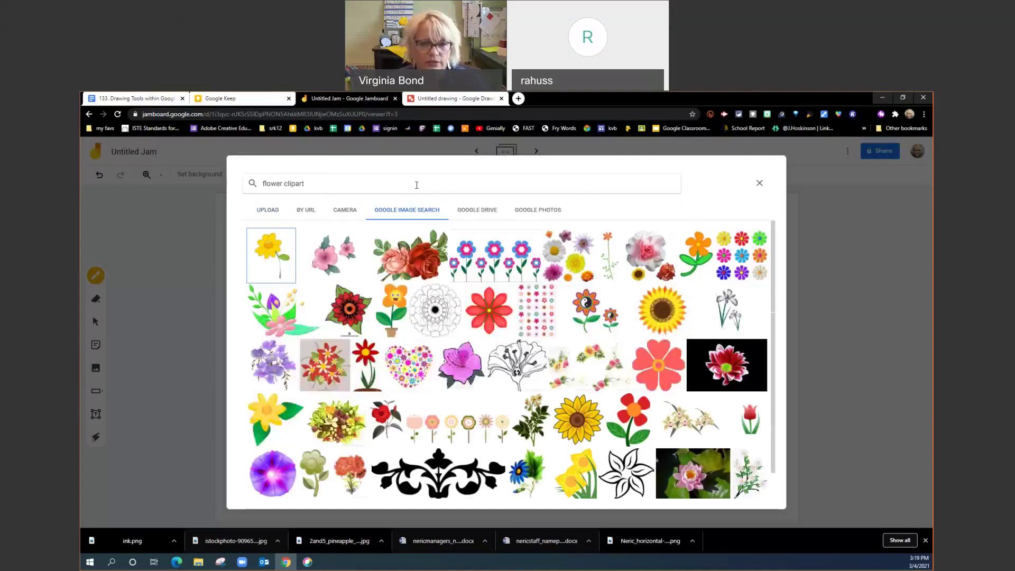
Set the clipart flower with four red petals and two green leaves from the "flower clipart" image search as the frame's background
scroll(542, 312, down, 3)
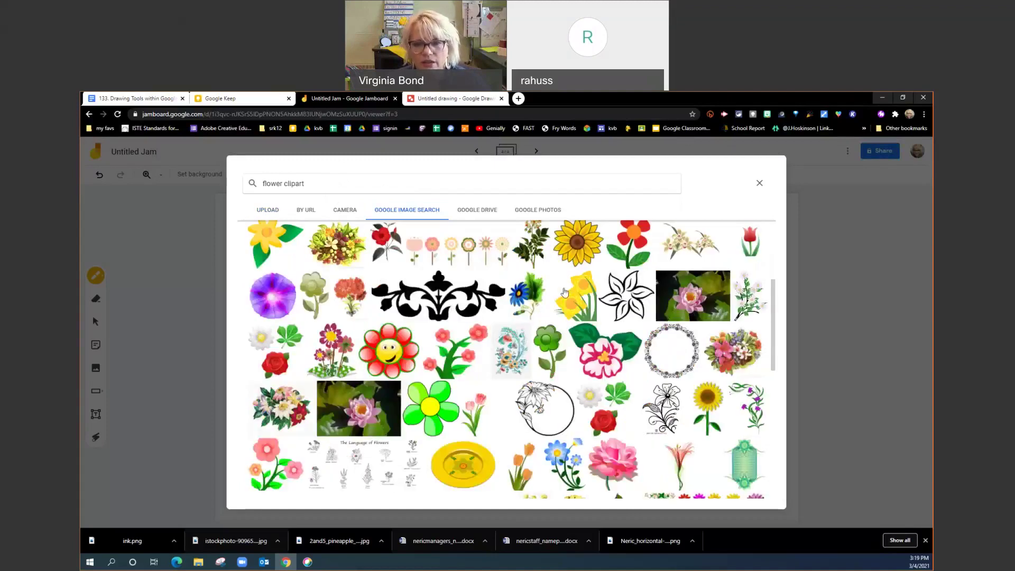
scroll(627, 256, up, 1)
click(627, 255)
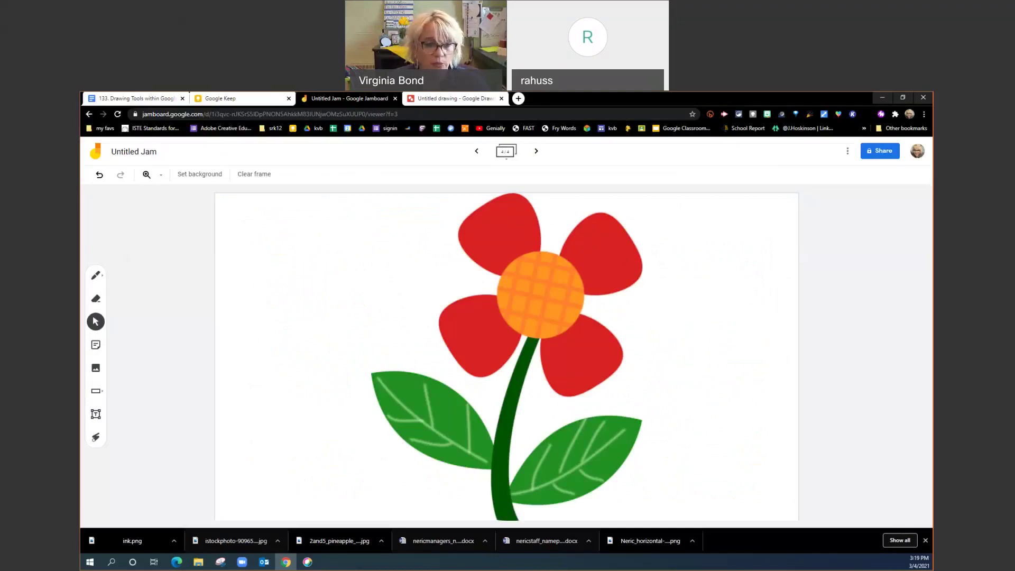
Add a yellow sticky note reading "Label the parts of this flower" and place it in the frame's upper-left corner
click(95, 345)
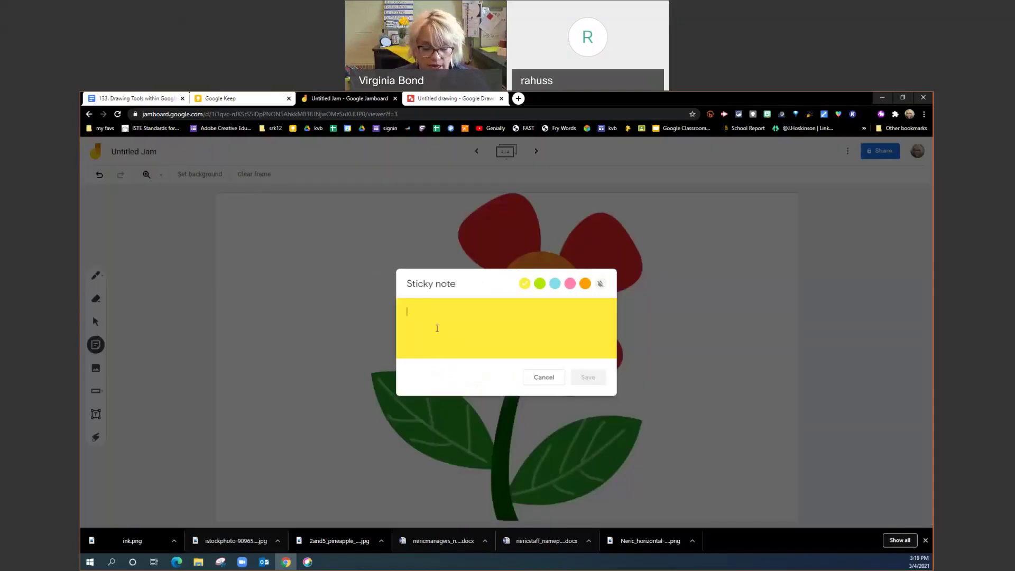
text(Label the p)
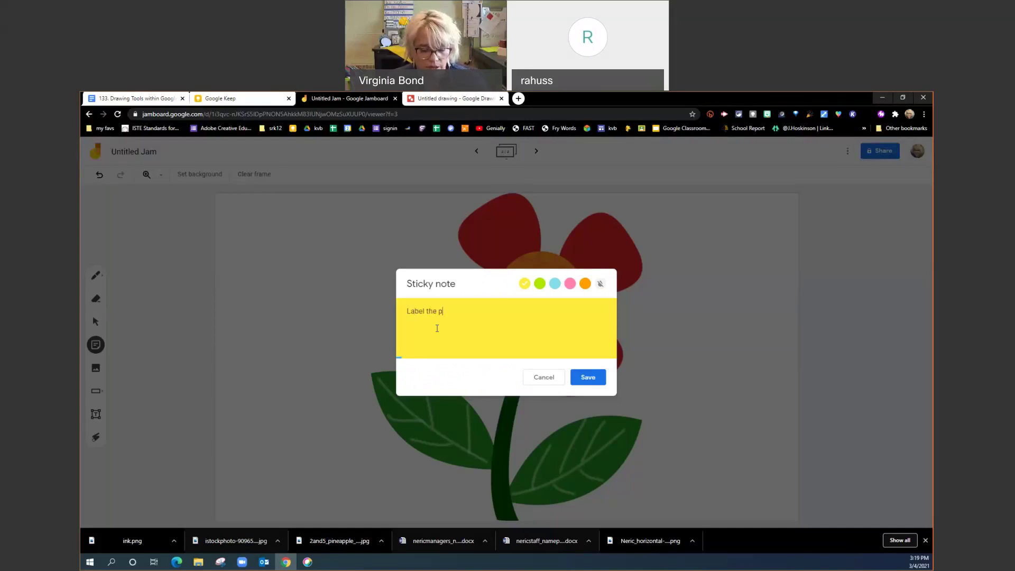
text(arts of this flower)
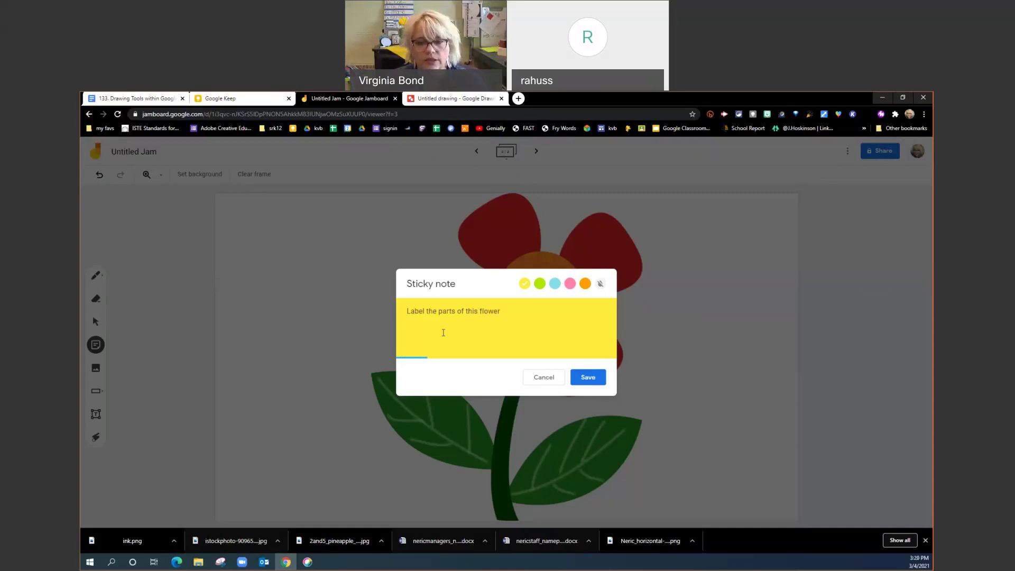
click(588, 377)
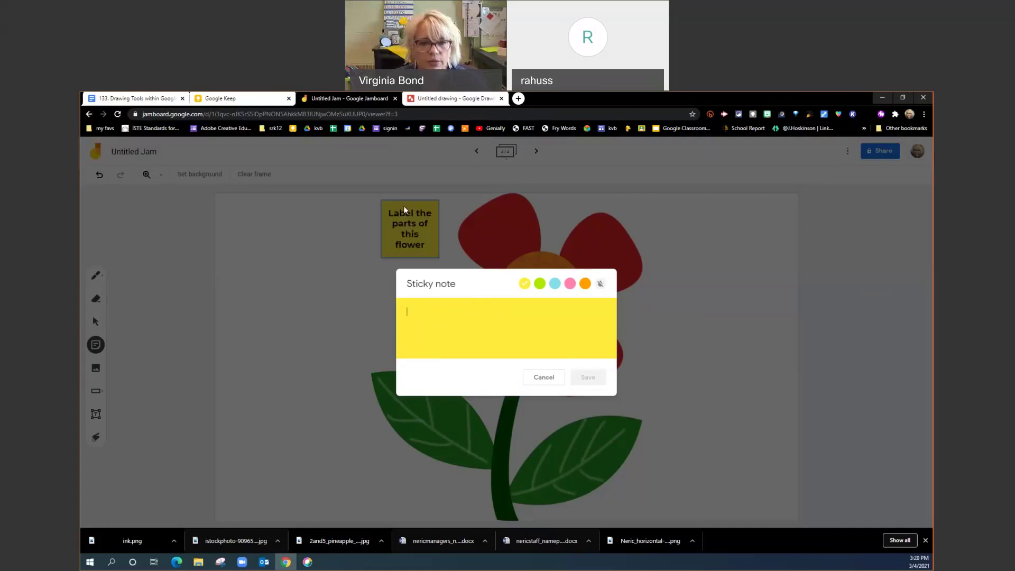
click(412, 230)
drag(392, 204, 228, 198)
click(299, 414)
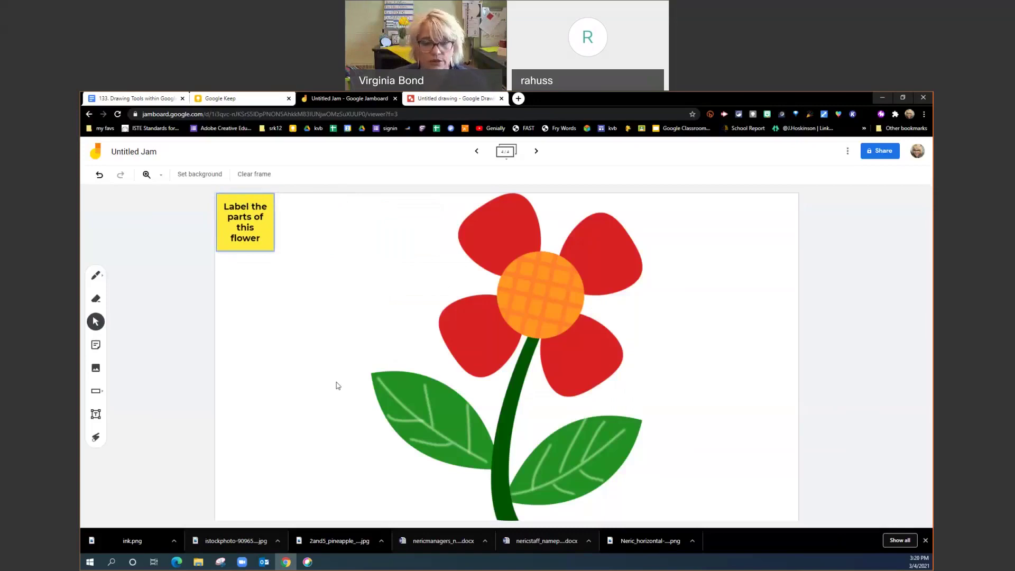
Draw a yellow arrow and letter P beside the flower's upper-right petal, and place a text box reading "Petal" on that petal
click(96, 277)
mouse_move(683, 239)
mouse_down()
mouse_move(672, 254)
mouse_move(705, 242)
mouse_up()
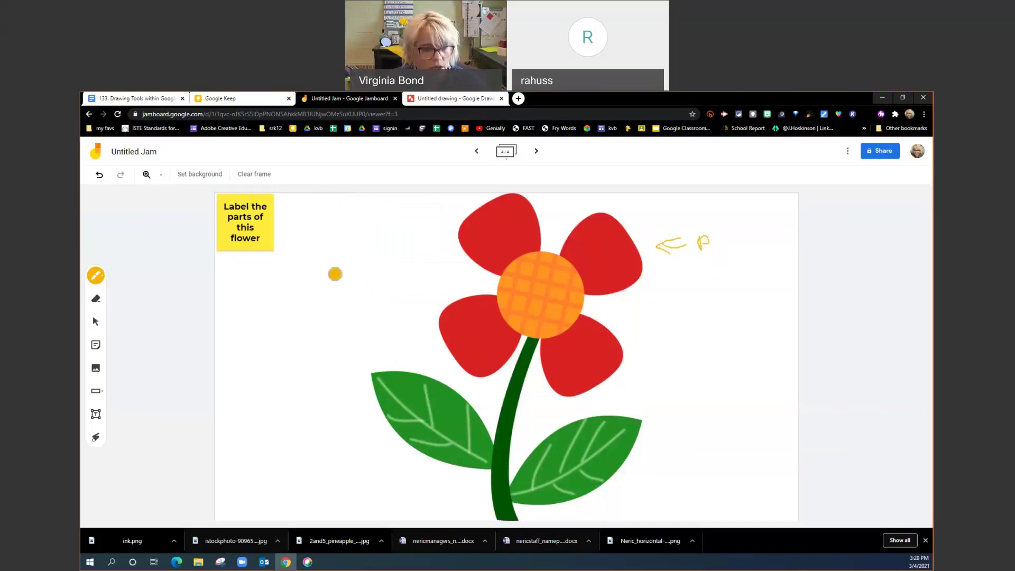
click(96, 414)
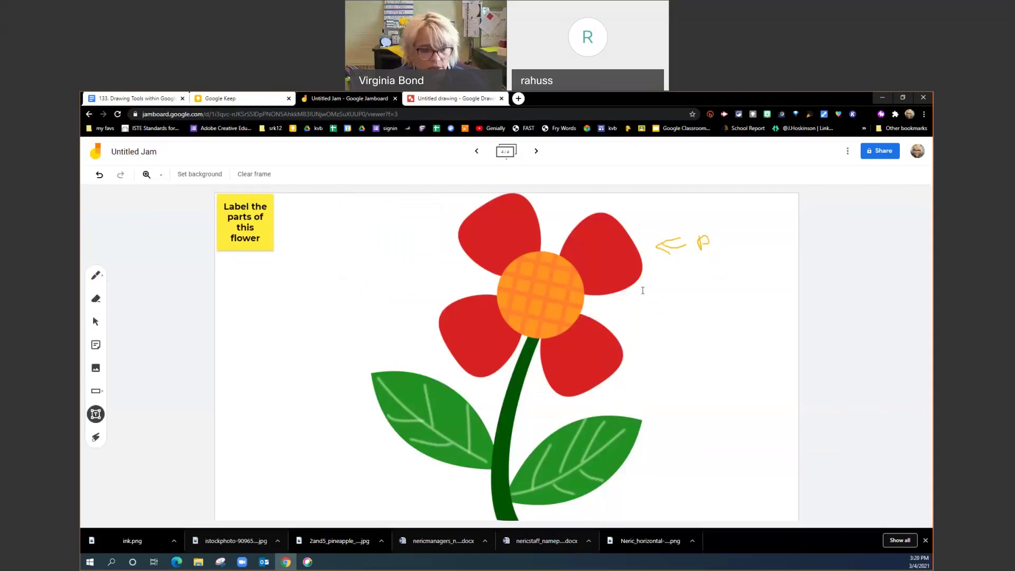
click(94, 415)
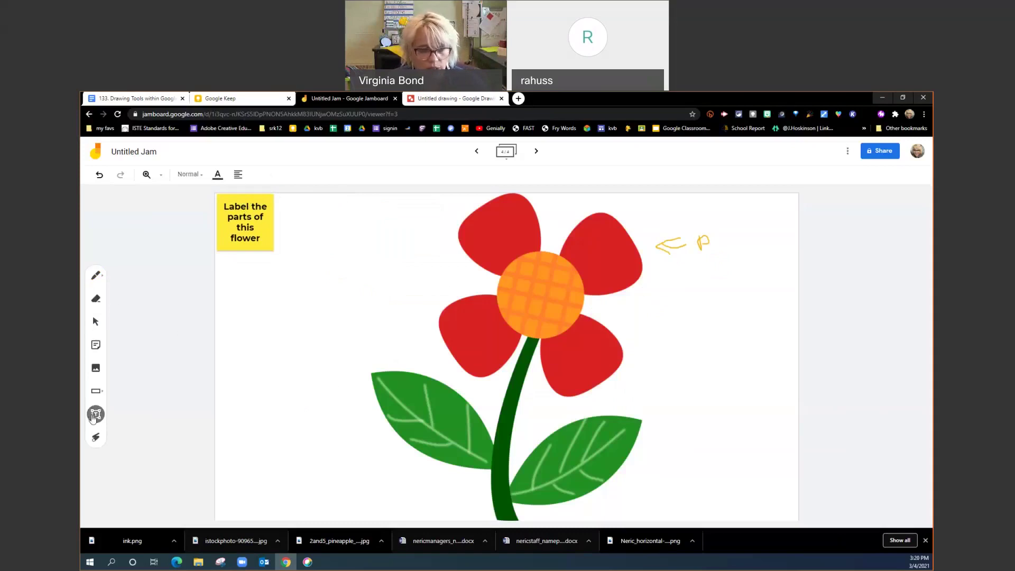
click(664, 267)
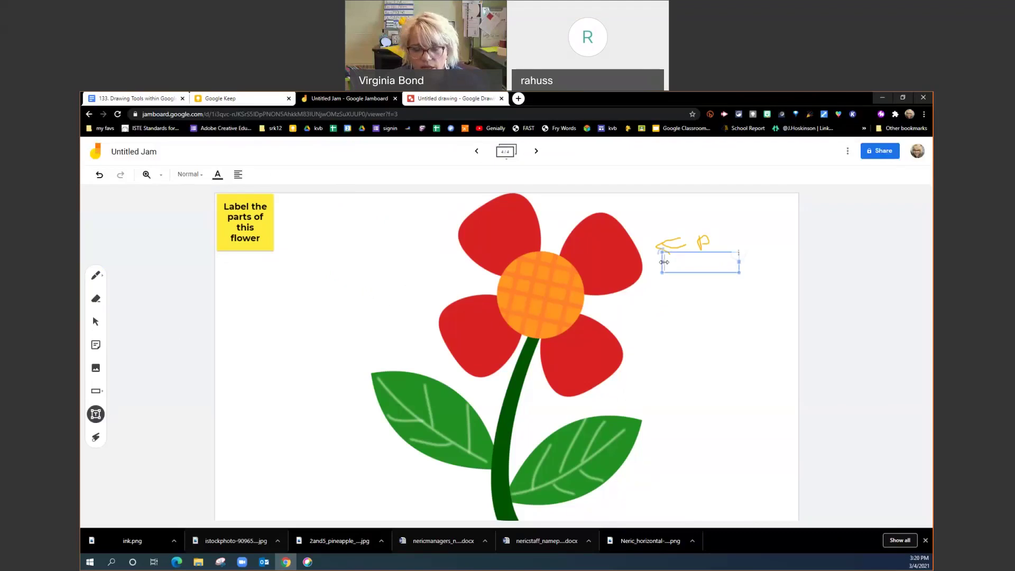
text(Petal)
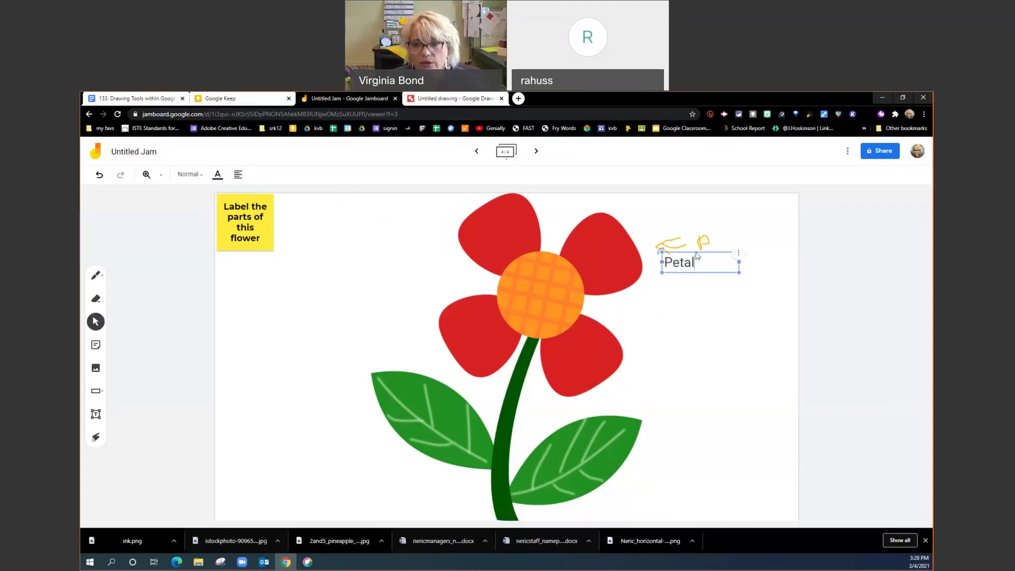
drag(683, 252, 600, 245)
click(607, 402)
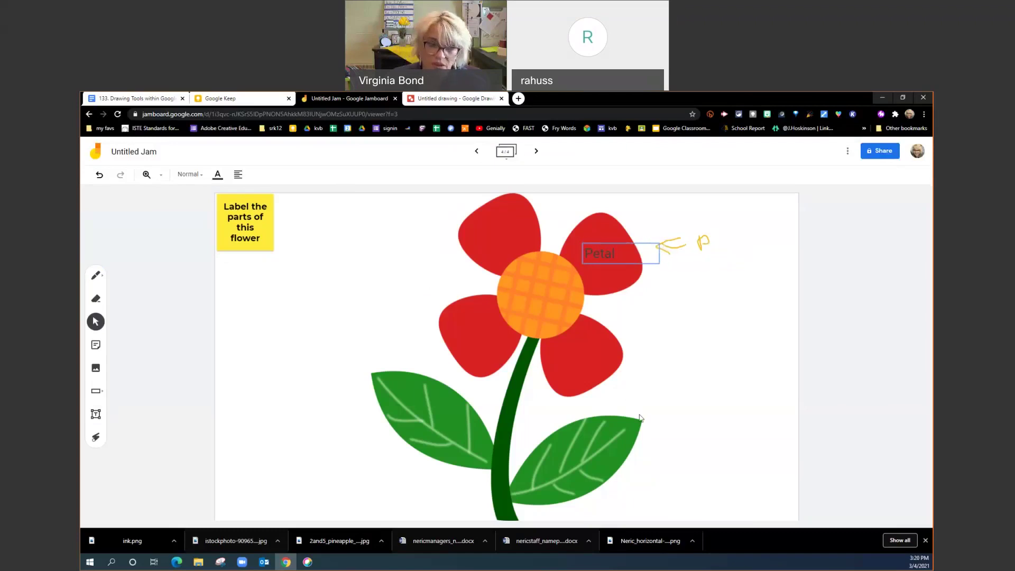
click(645, 247)
click(459, 402)
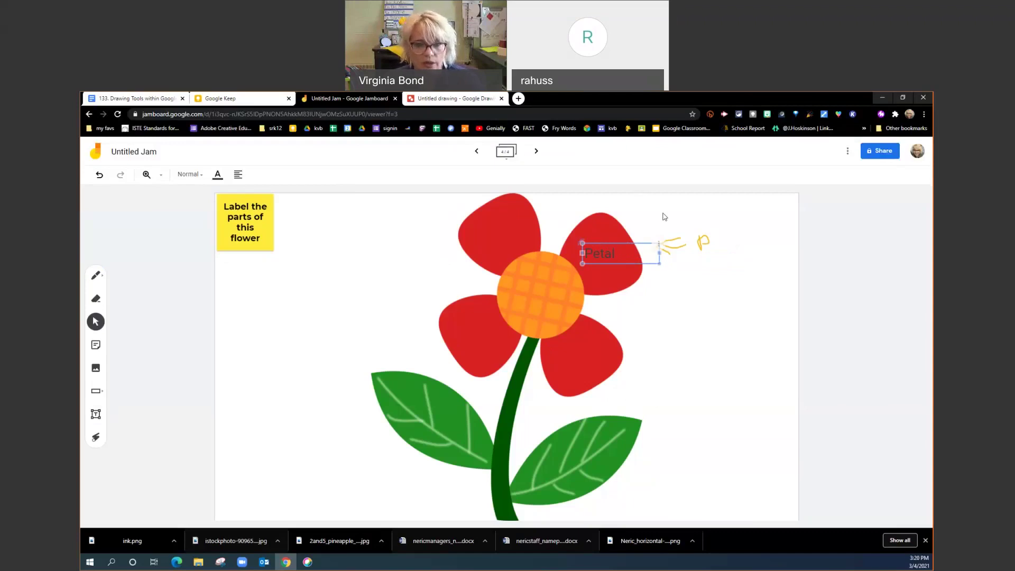
Point out areas around the flower's leaf, petals and sticky note with temporary laser strokes
click(96, 436)
mouse_move(372, 331)
mouse_down()
mouse_move(340, 302)
mouse_move(413, 322)
mouse_move(400, 349)
mouse_up()
mouse_move(478, 392)
mouse_down()
mouse_move(367, 444)
mouse_move(412, 408)
mouse_move(360, 296)
mouse_move(281, 435)
mouse_move(333, 482)
mouse_move(370, 476)
mouse_move(444, 394)
mouse_up()
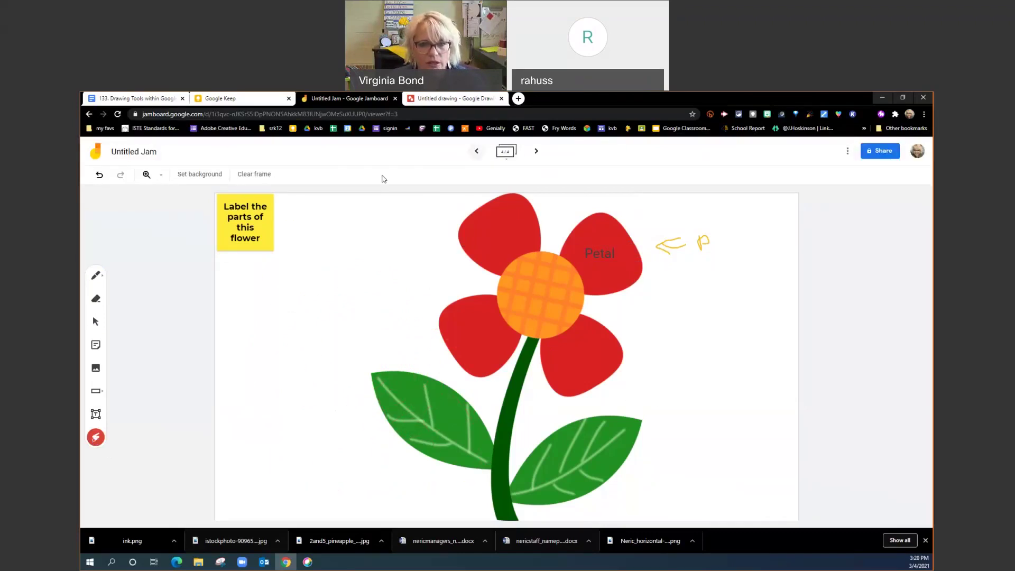
mouse_move(372, 235)
mouse_down()
mouse_move(297, 241)
mouse_move(246, 281)
mouse_move(259, 321)
mouse_up()
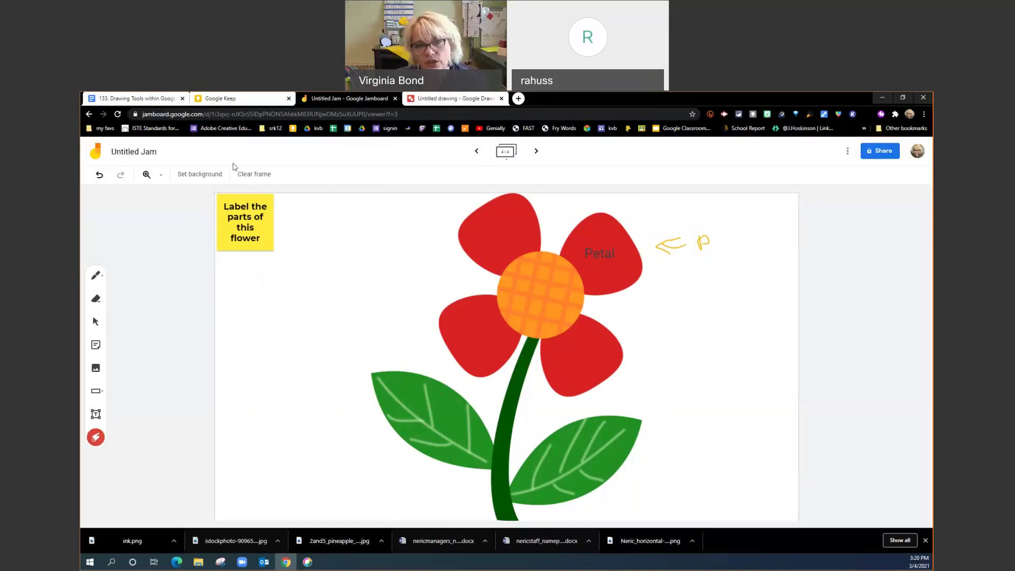
Replace the frame's background with the black-and-white daisy line drawing with a stem from the "flower clipart" image search
click(204, 177)
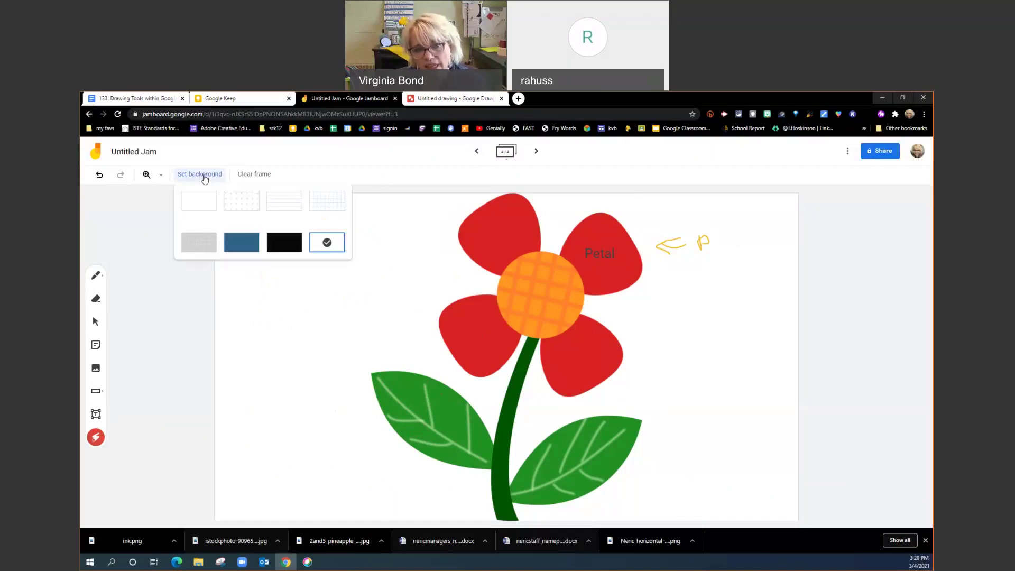
click(326, 248)
scroll(520, 407, down, 3)
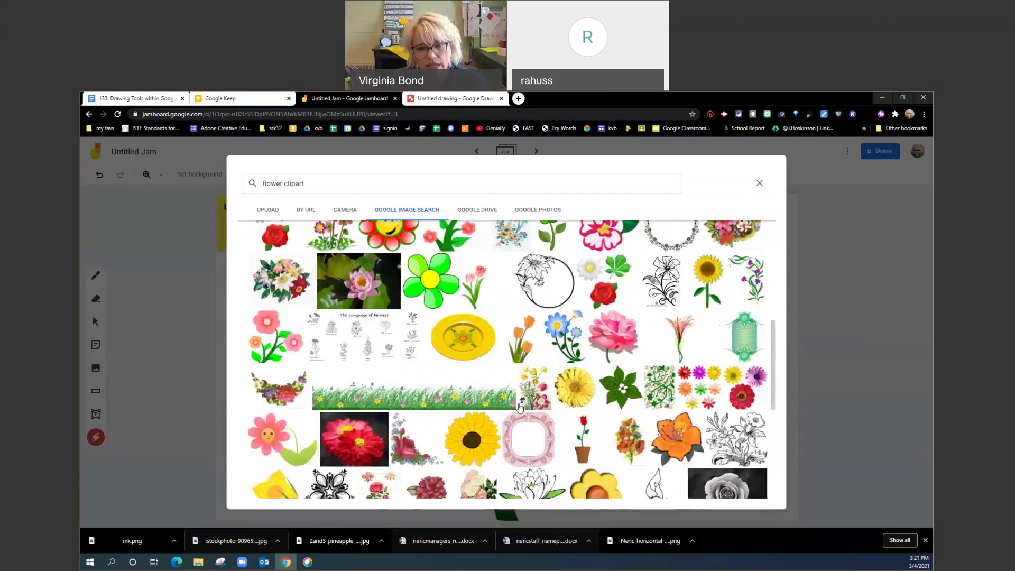
scroll(519, 406, down, 6)
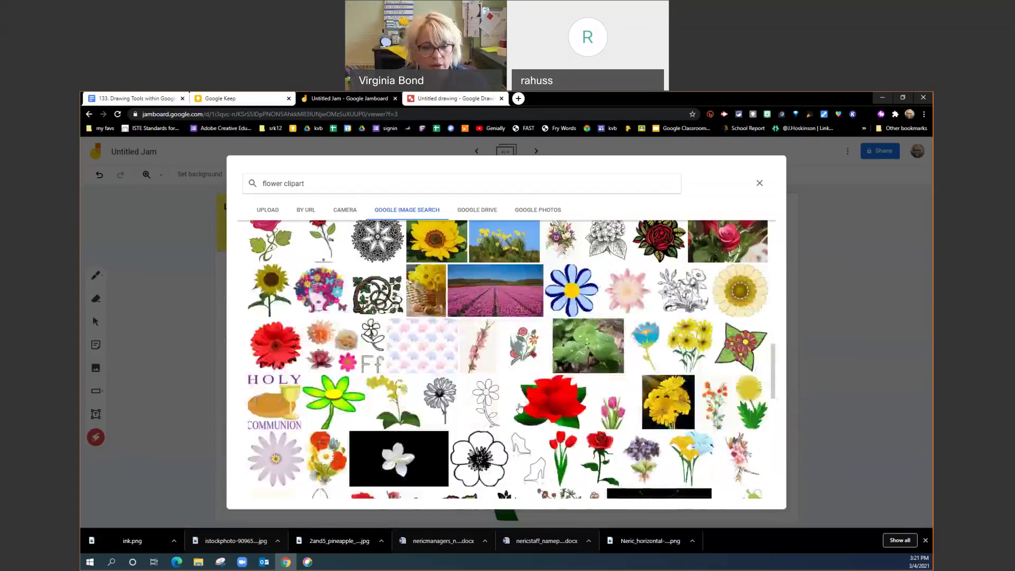
scroll(520, 407, down, 2)
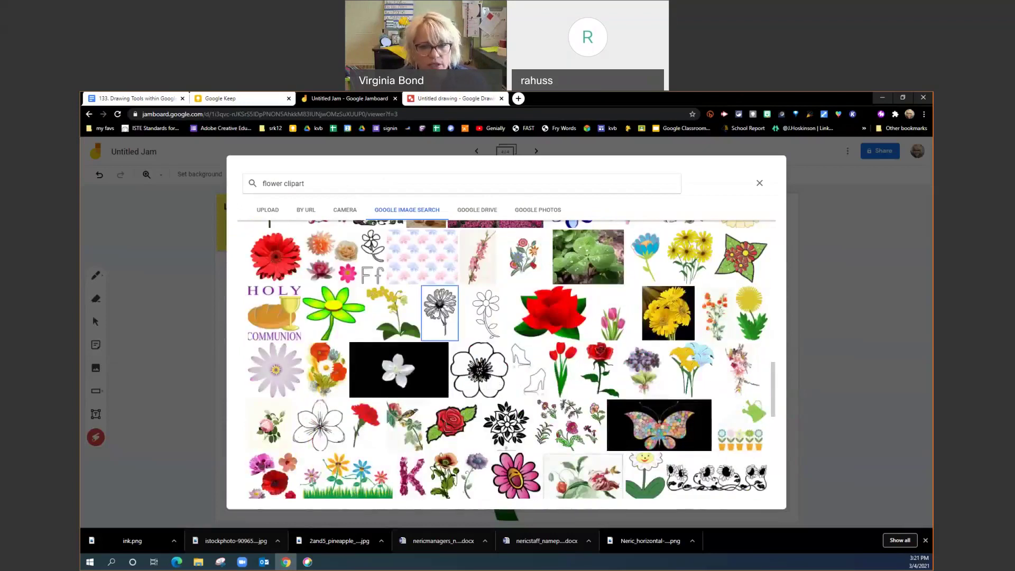
click(435, 310)
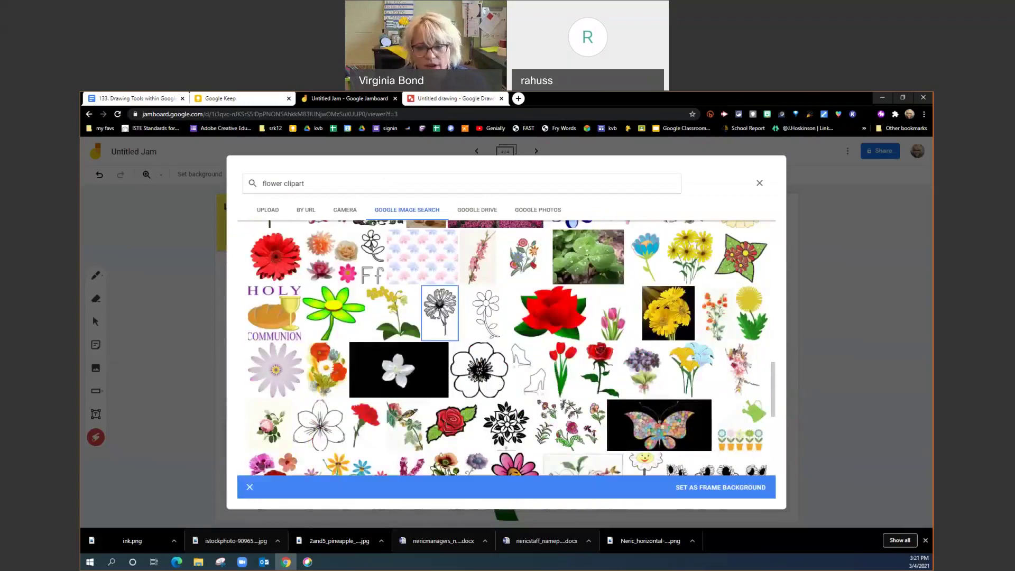
click(697, 486)
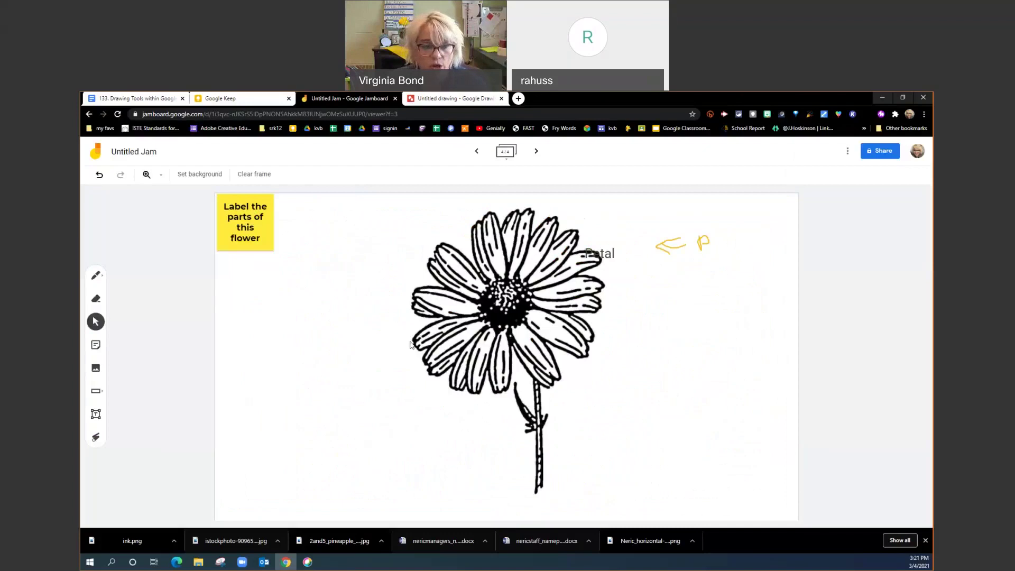
Colour a short section at the top of the daisy's stem with green marker strokes
click(102, 279)
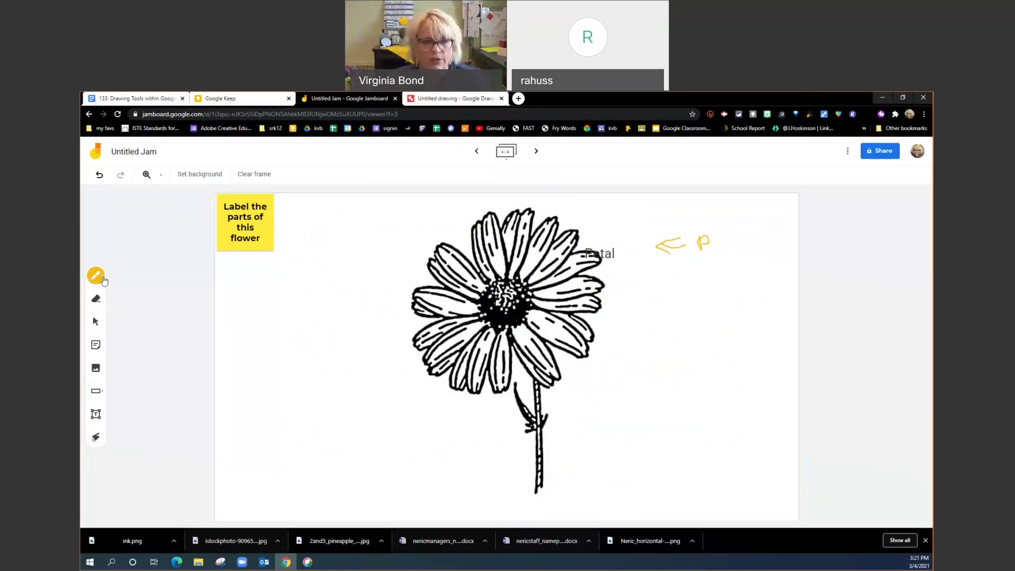
click(103, 278)
click(164, 296)
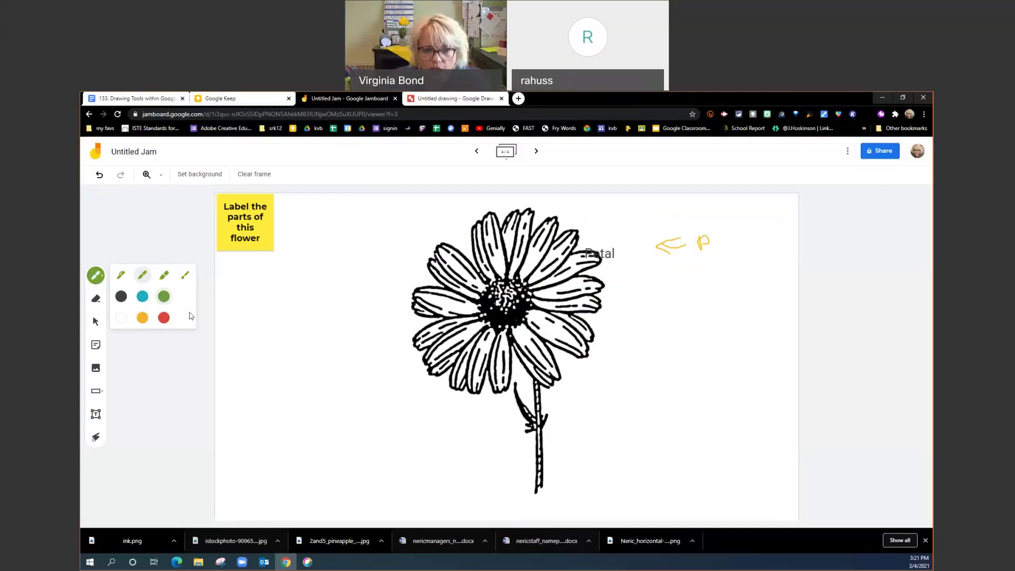
click(542, 389)
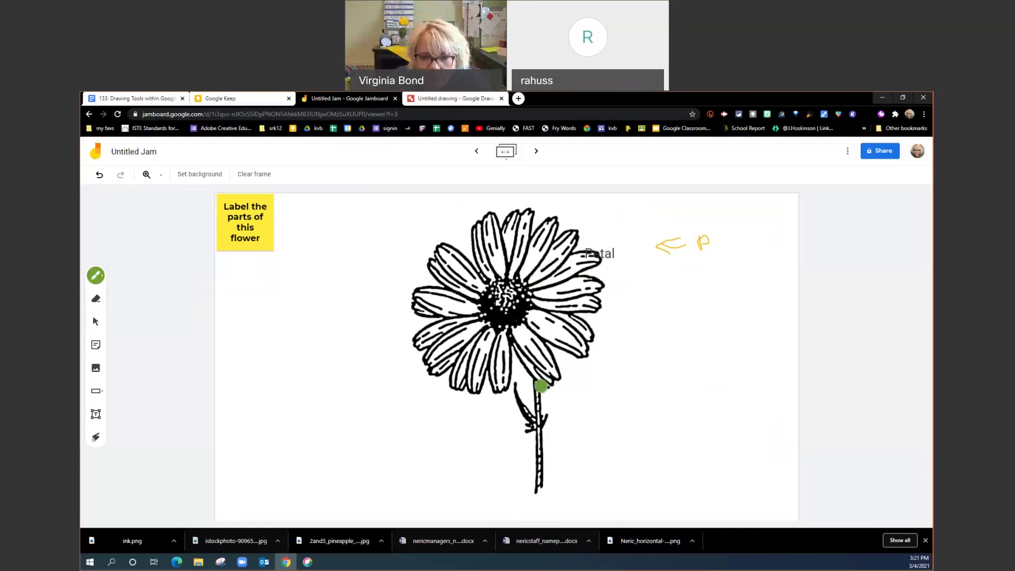
drag(541, 389, 542, 396)
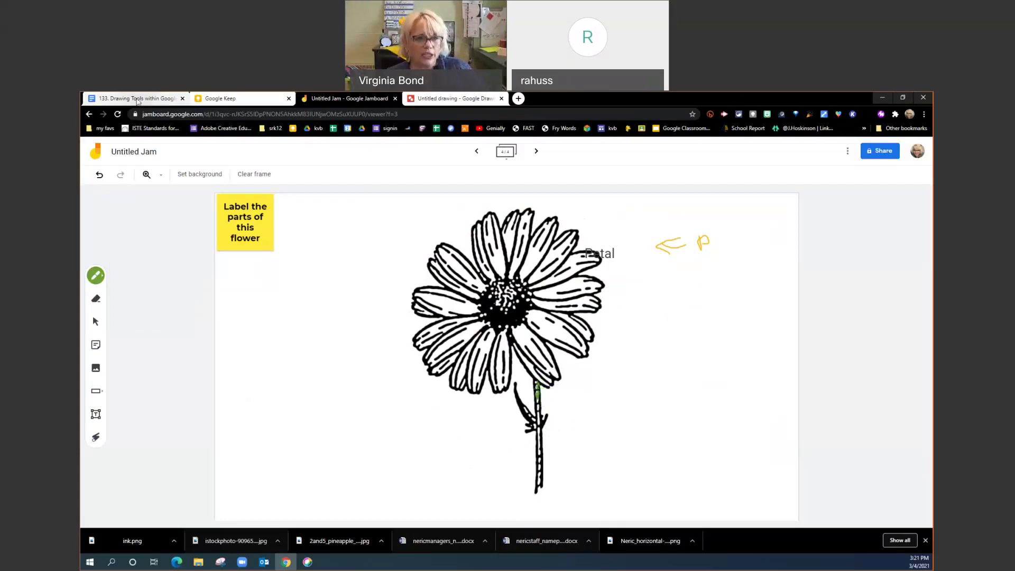
In the Drawing Tools document's comparison table, add "colors" after "Limited Pens" and "Brush," before "Stickies" in the Jamboard column
click(137, 100)
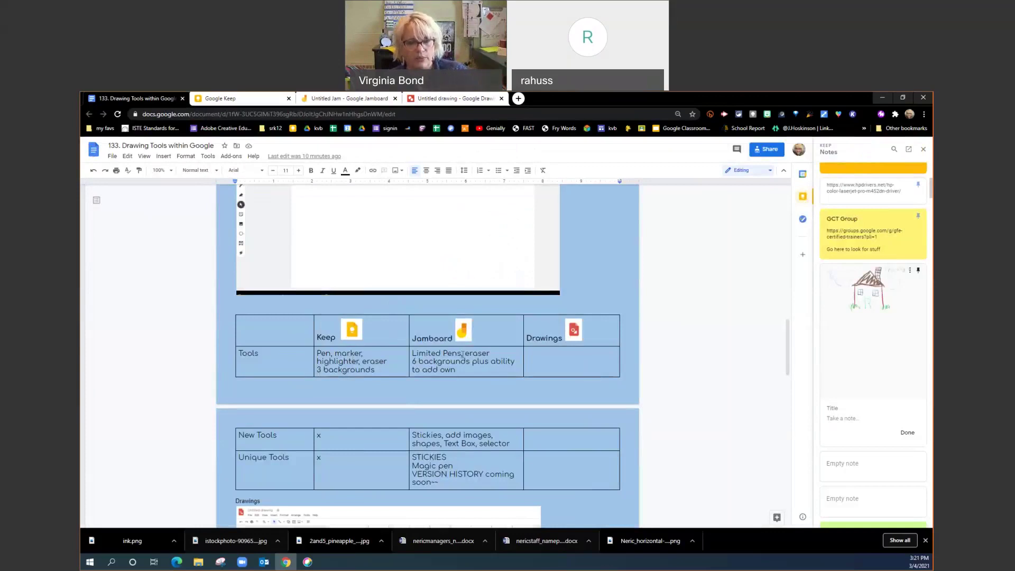
click(416, 306)
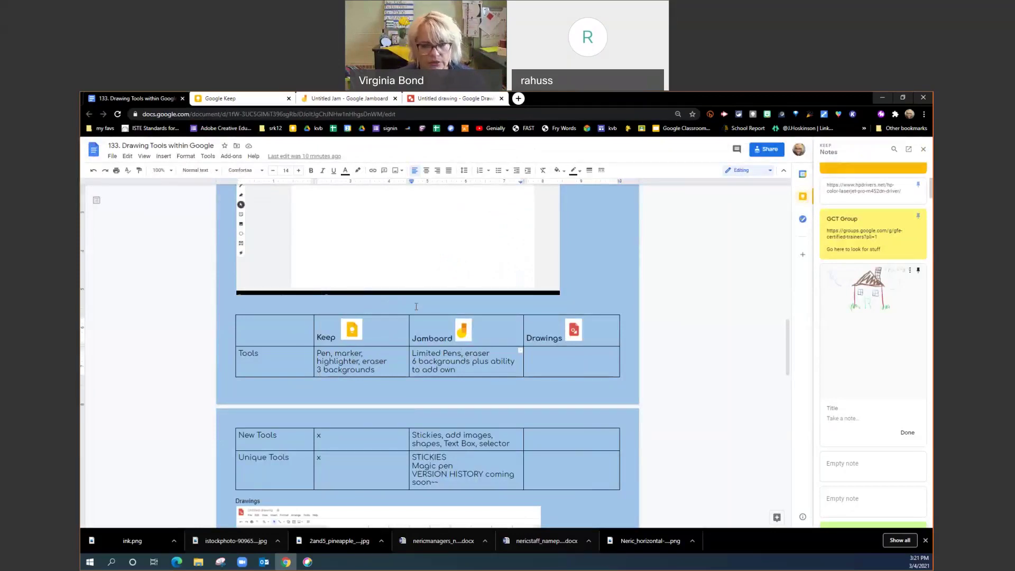
text(colors)
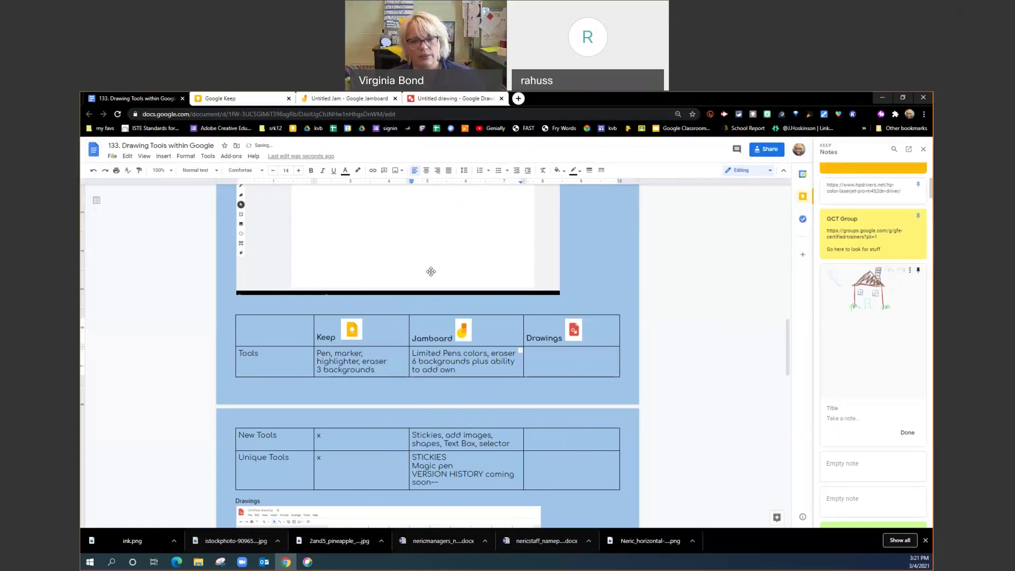
click(412, 431)
text(Brushn)
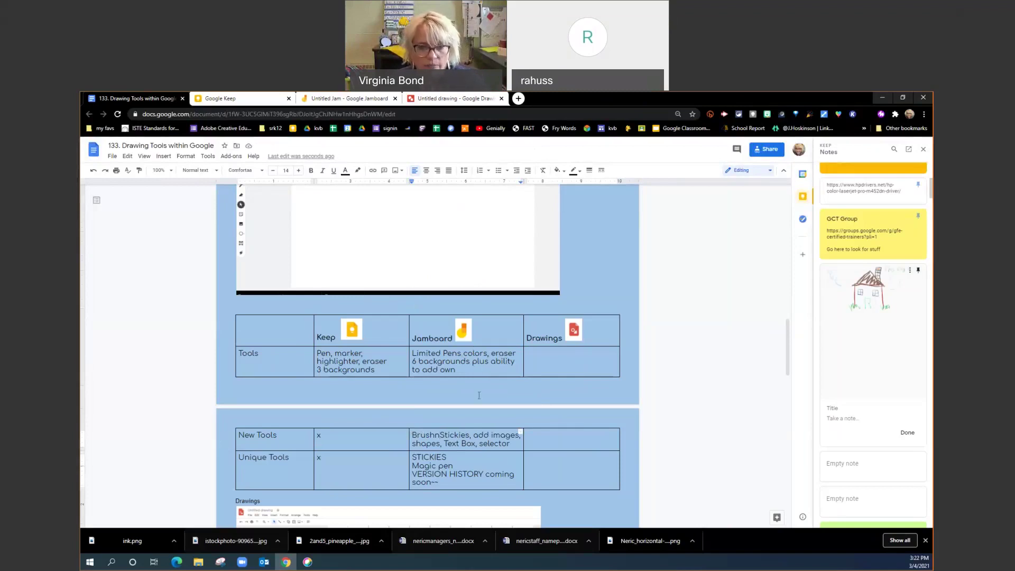
key(BackSpace)
text(,)
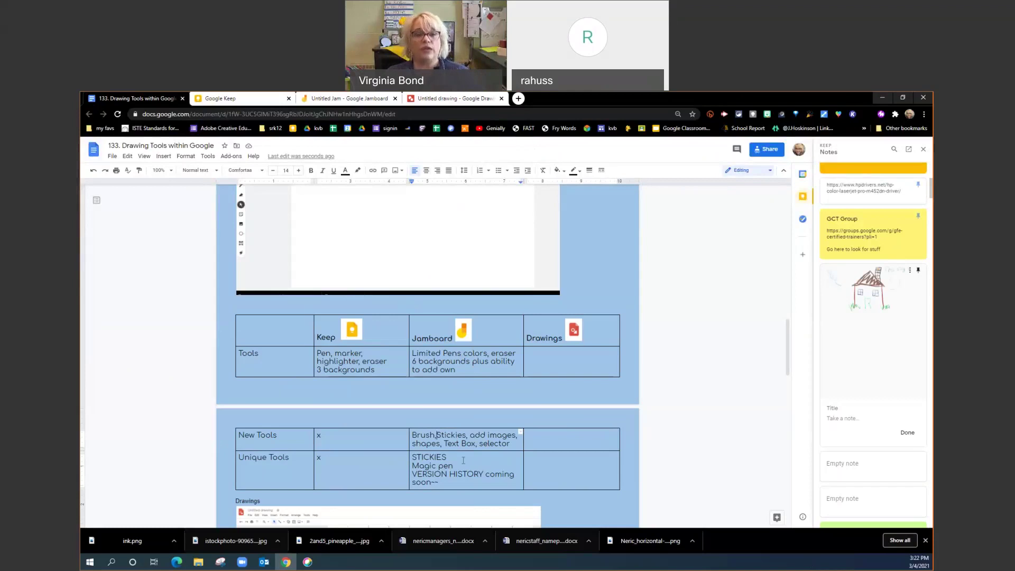
Switch to the Jamboard tab and add a blank frame after the flower-labelling frame
click(357, 100)
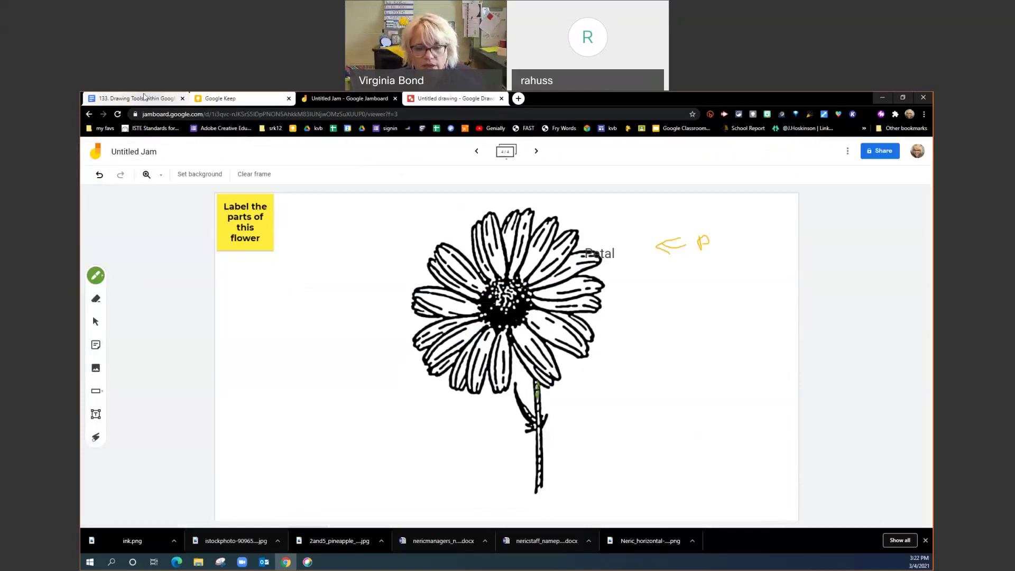
click(143, 96)
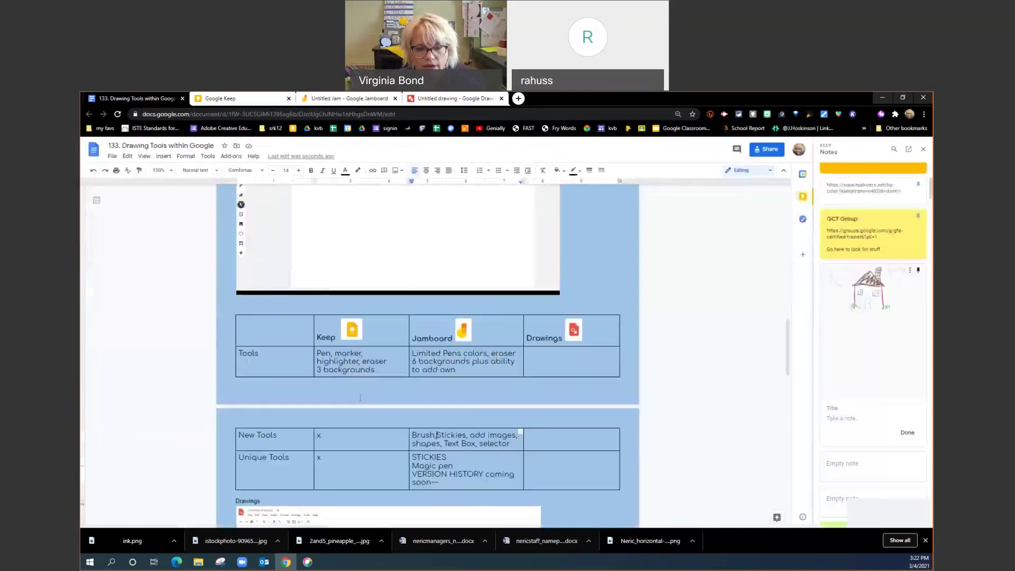
click(343, 101)
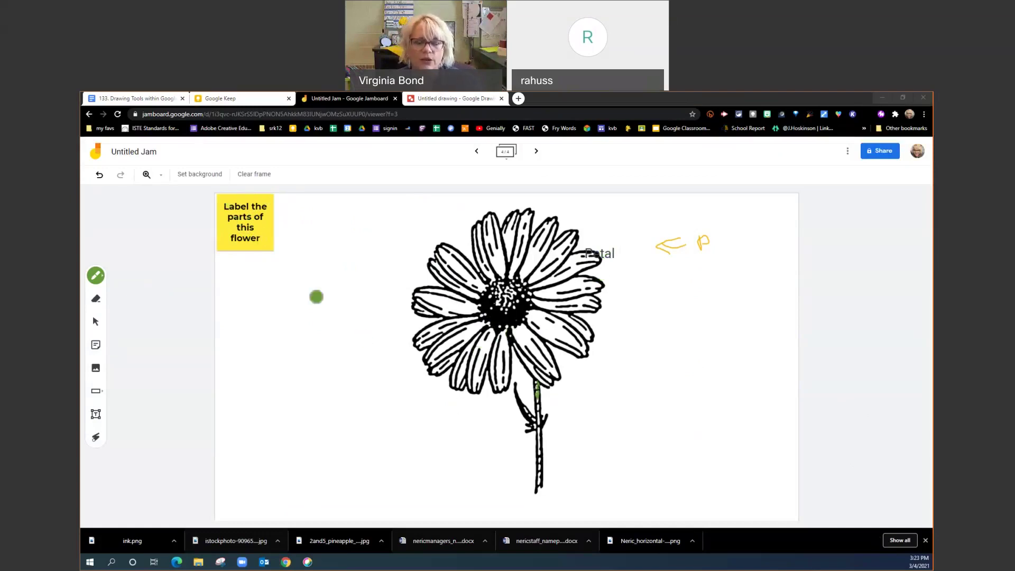
click(537, 153)
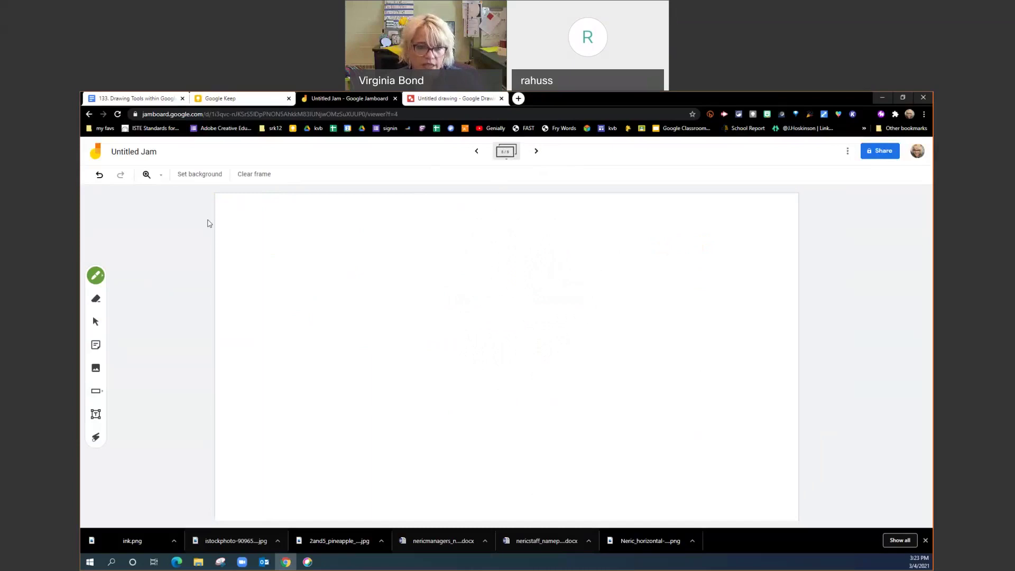
Add a pink sticky note reading "b" to the blank frame
click(96, 344)
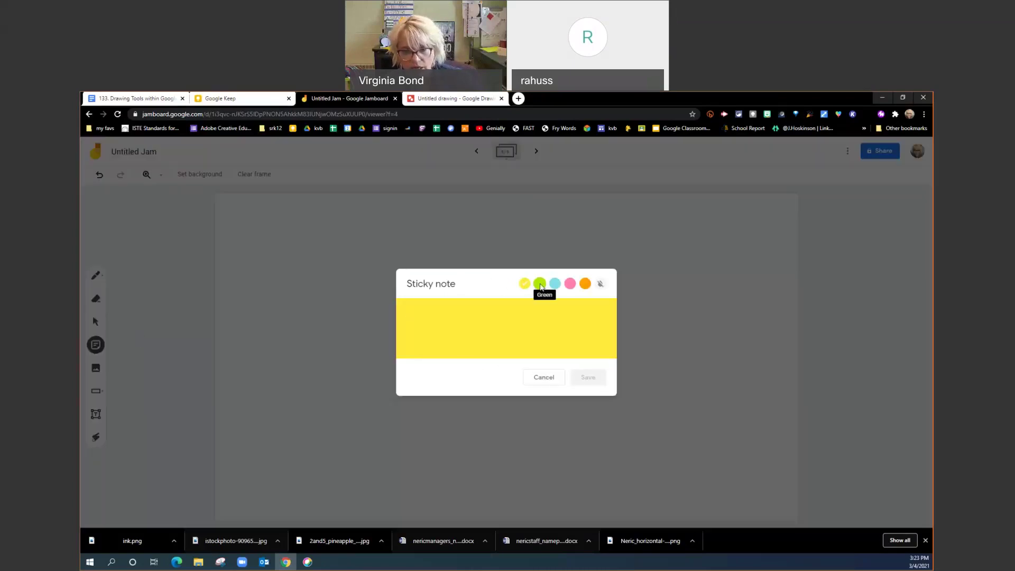
text(b)
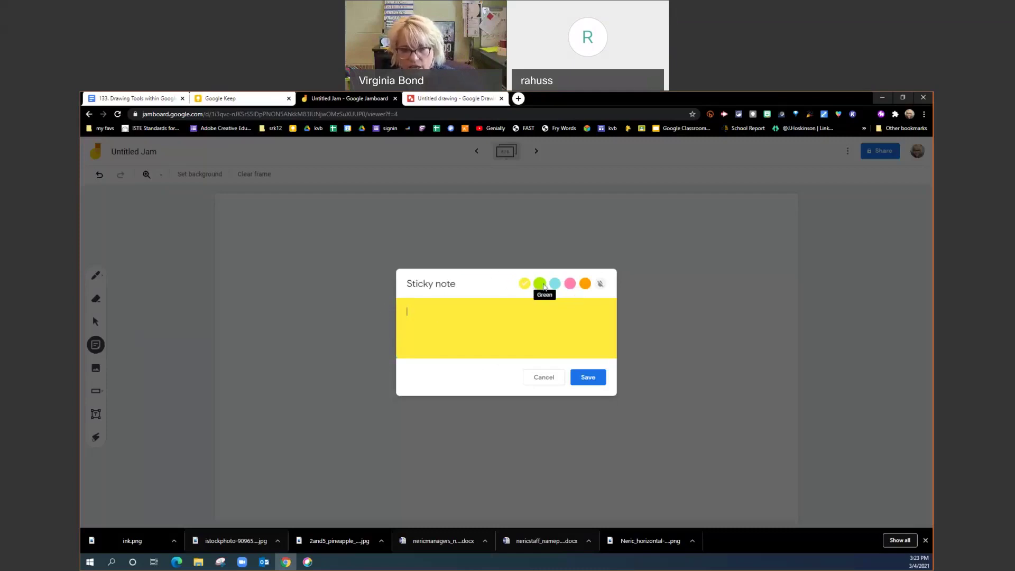
key(BackSpace)
click(570, 283)
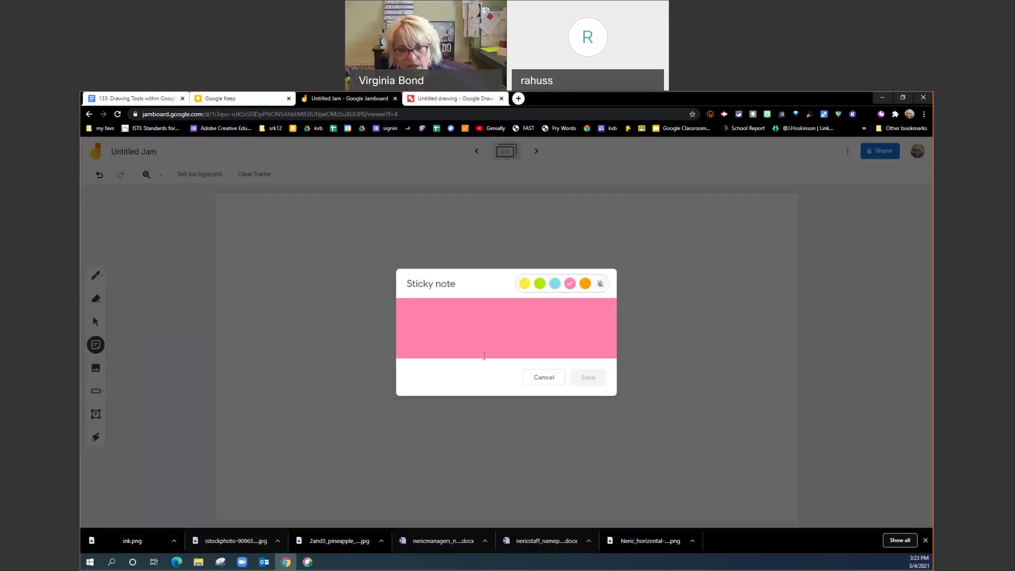
text(b)
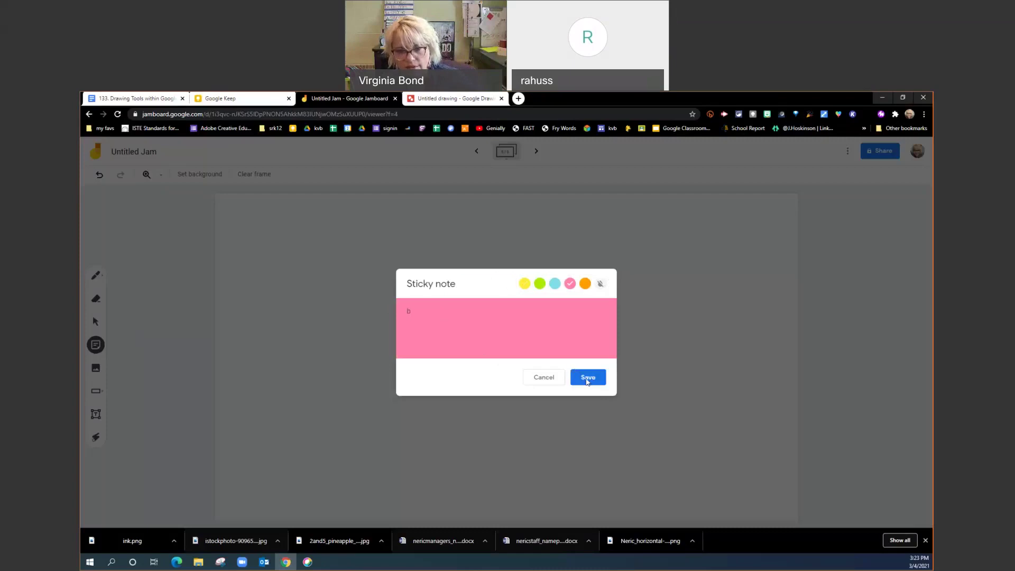
click(588, 377)
Add a yellow sticky note reading "m" and a green sticky note reading "e" to the frame
click(552, 304)
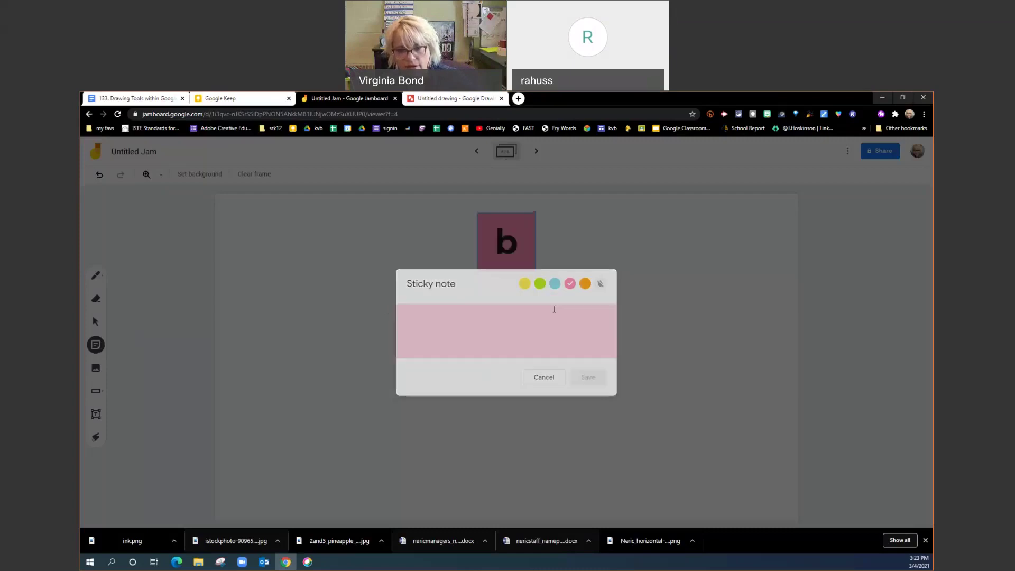
click(524, 283)
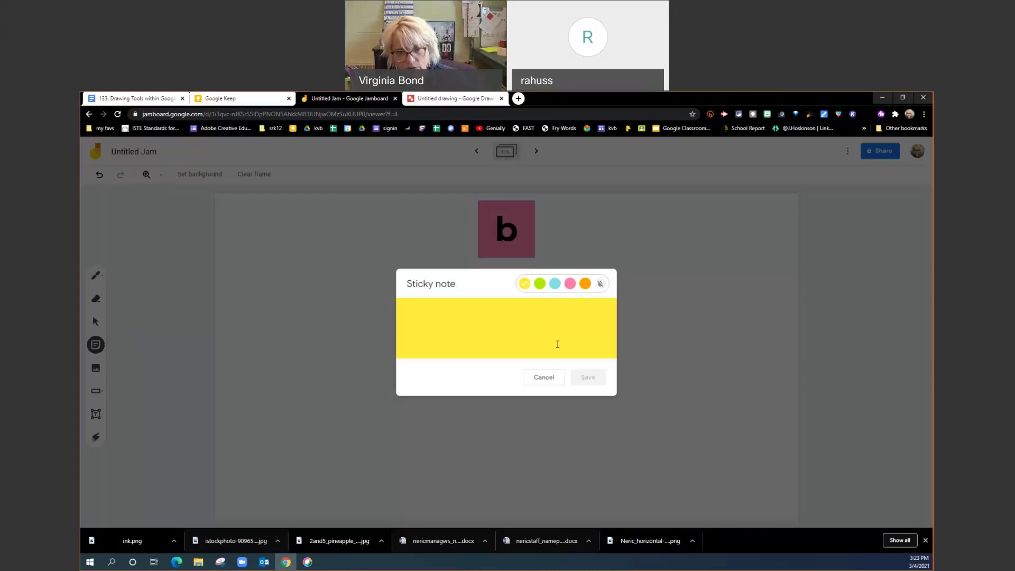
text(m)
click(588, 377)
click(535, 364)
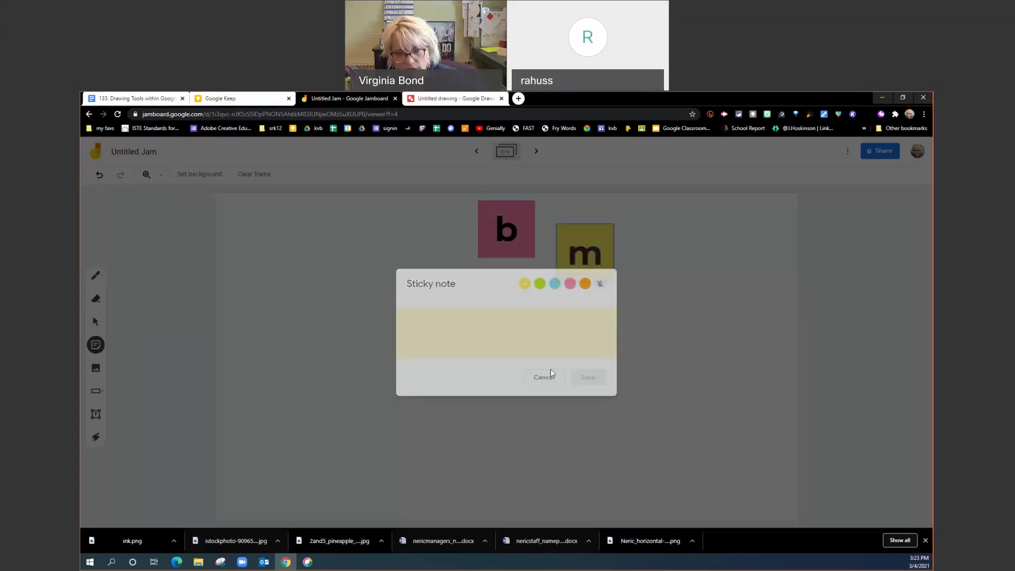
click(539, 283)
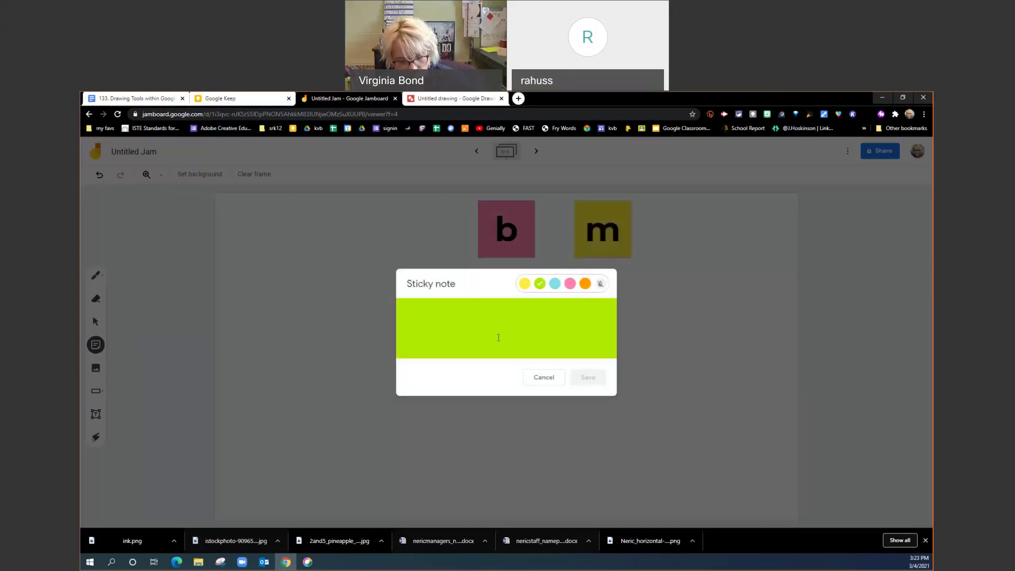
text(e)
click(588, 377)
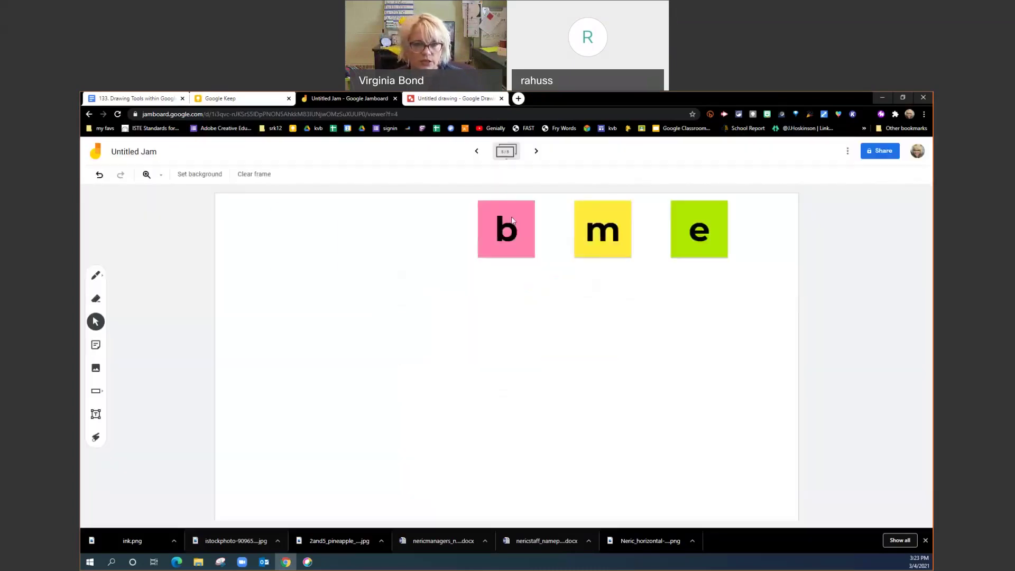
Spread the sticky notes along the frame's upper edge, with "b" at the left, "m" in the centre and "e" at the right
drag(492, 213, 243, 212)
double_click(269, 227)
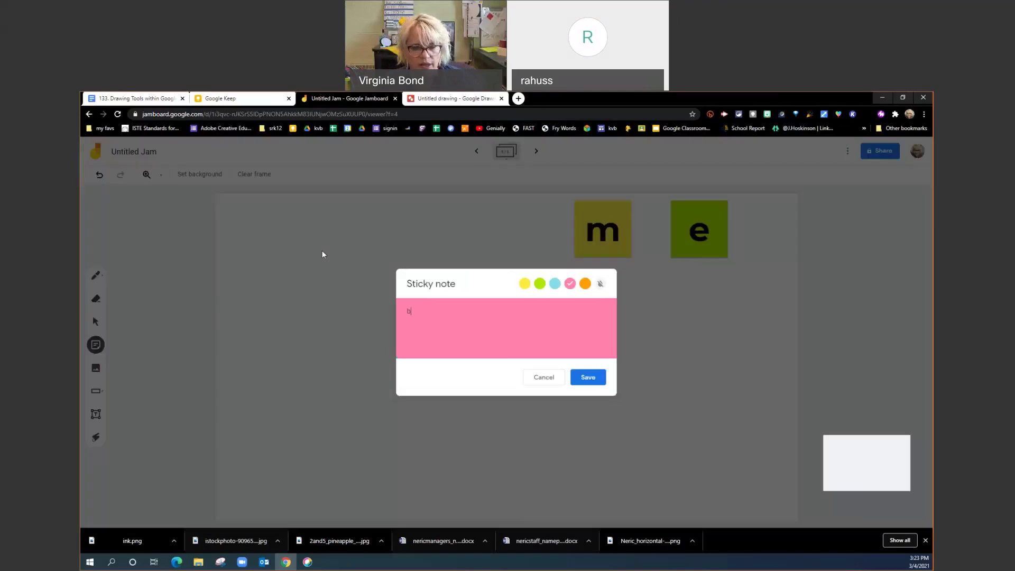
click(543, 377)
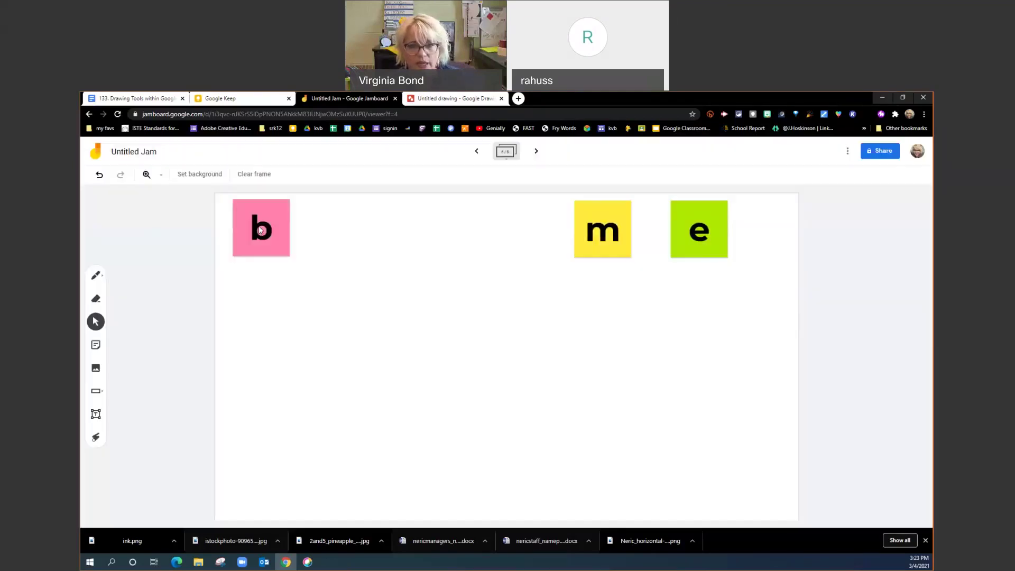
drag(612, 245, 507, 245)
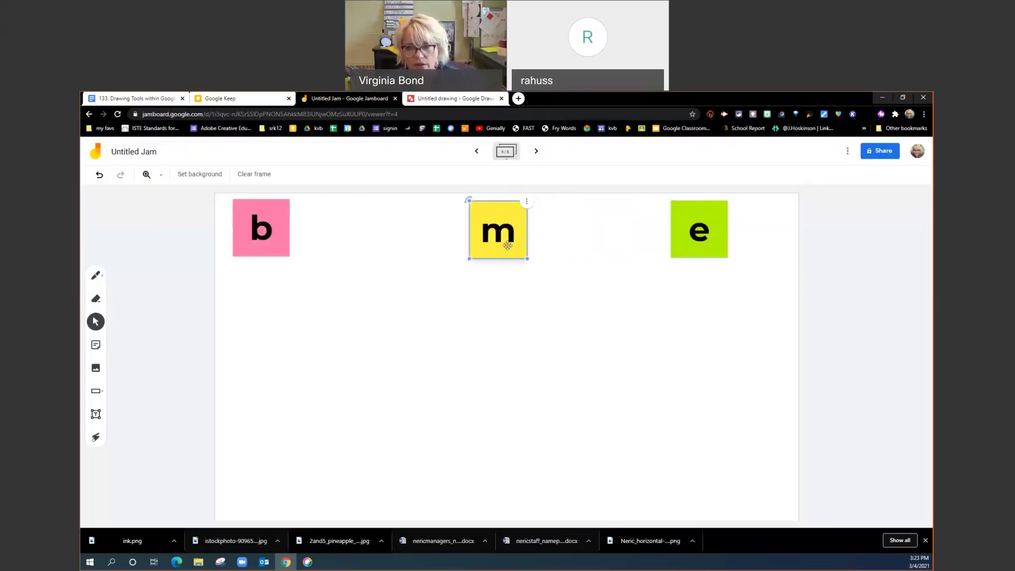
drag(709, 237, 731, 238)
drag(517, 246, 520, 243)
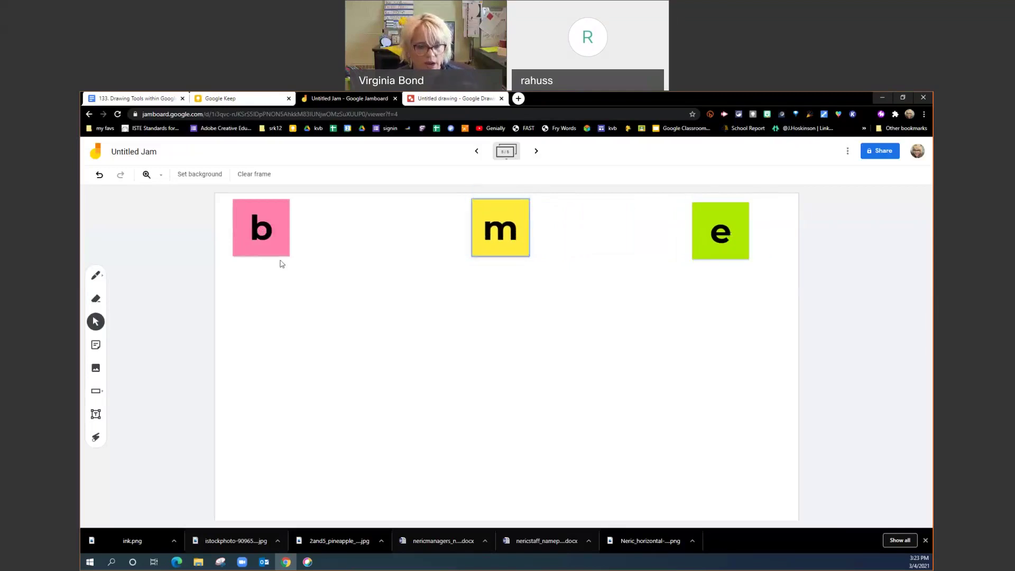
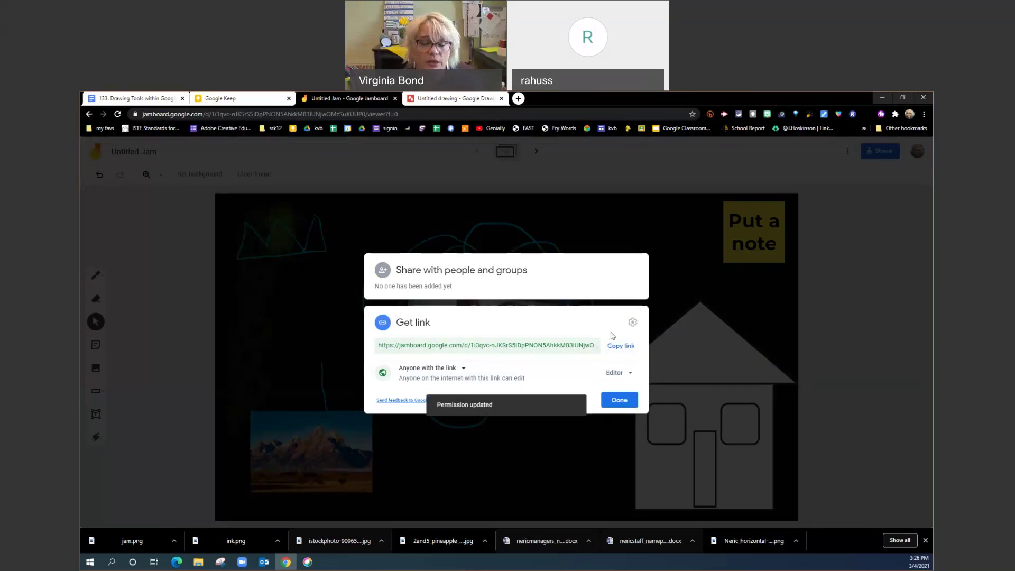
Dismiss the Jam's sharing dialog and review the tool comparison table in the training document, down to the Drawings section
click(873, 299)
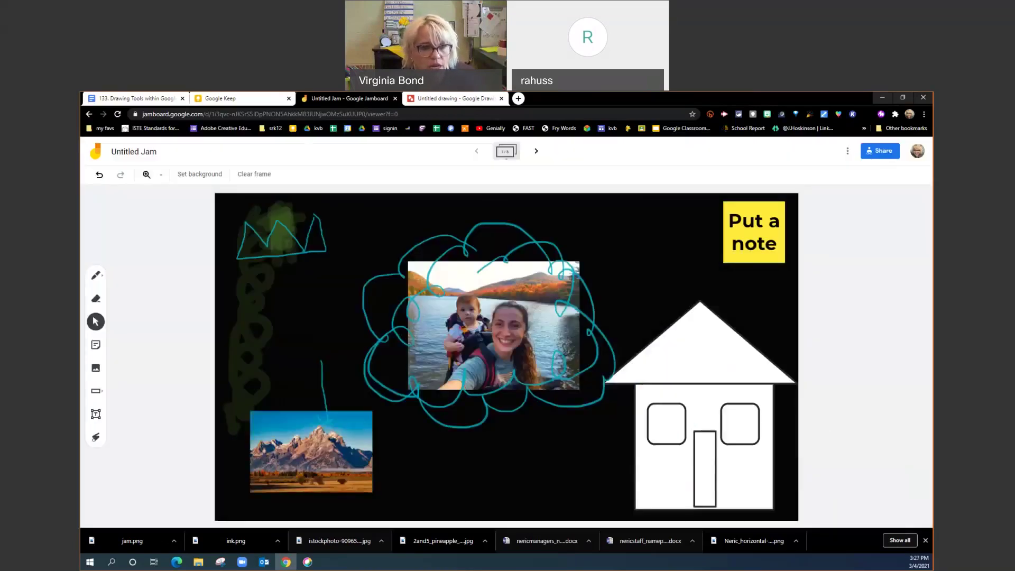
click(142, 99)
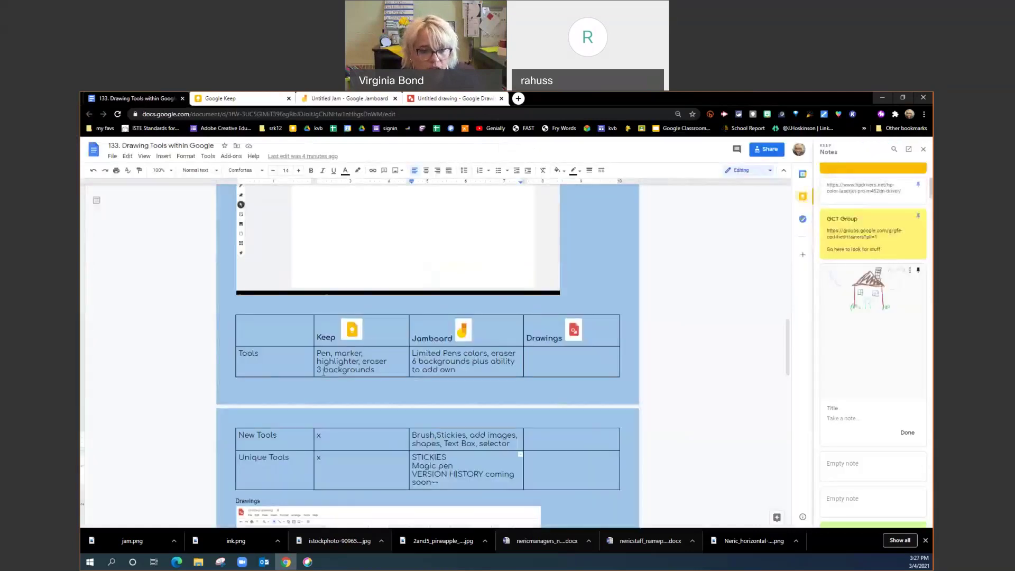
scroll(366, 406, down, 3)
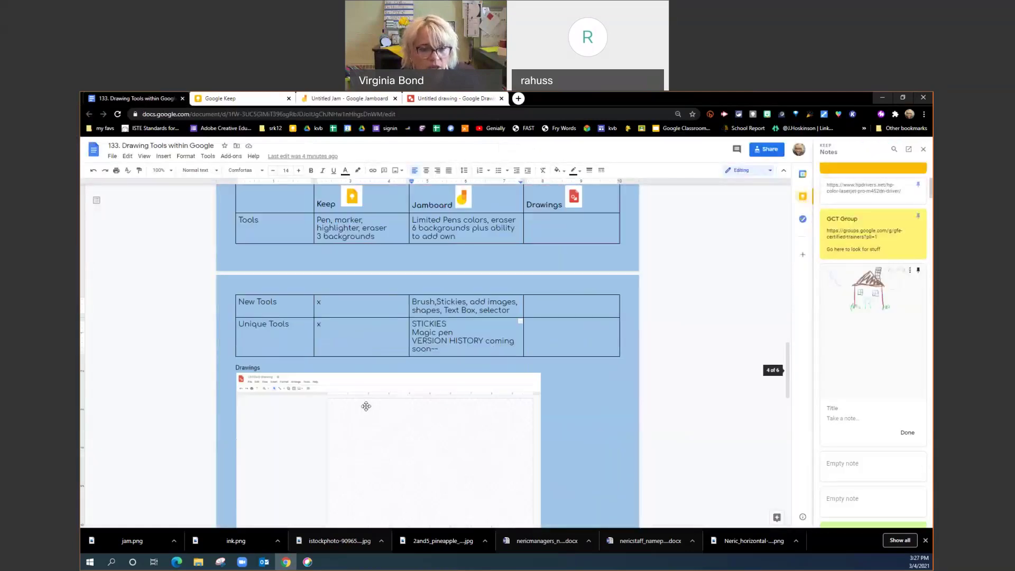
Check the blank drawing, and create a new Google Slides presentation whose first slide uses the blank layout
click(440, 99)
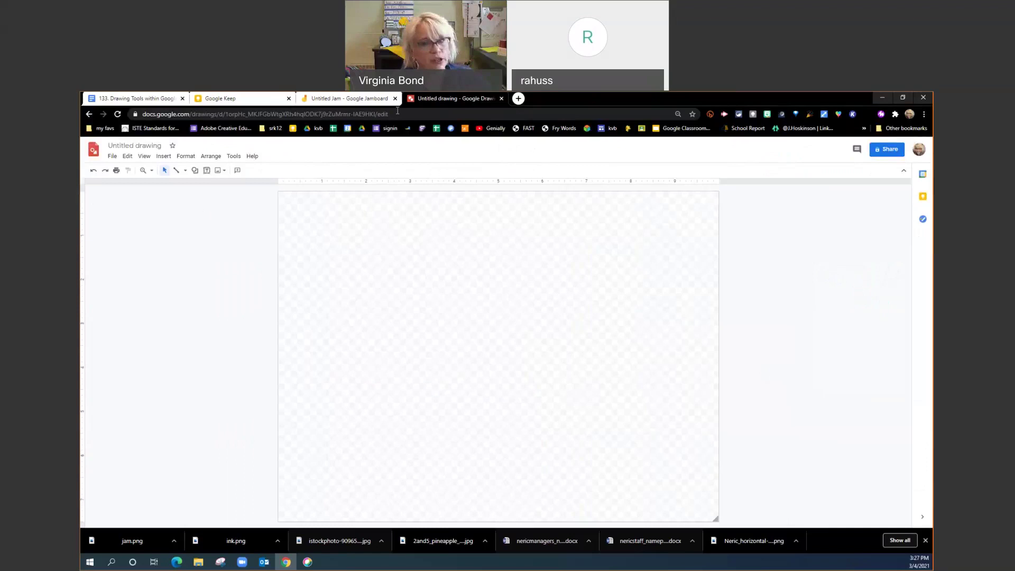
click(518, 99)
text(slides.new)
key(Return)
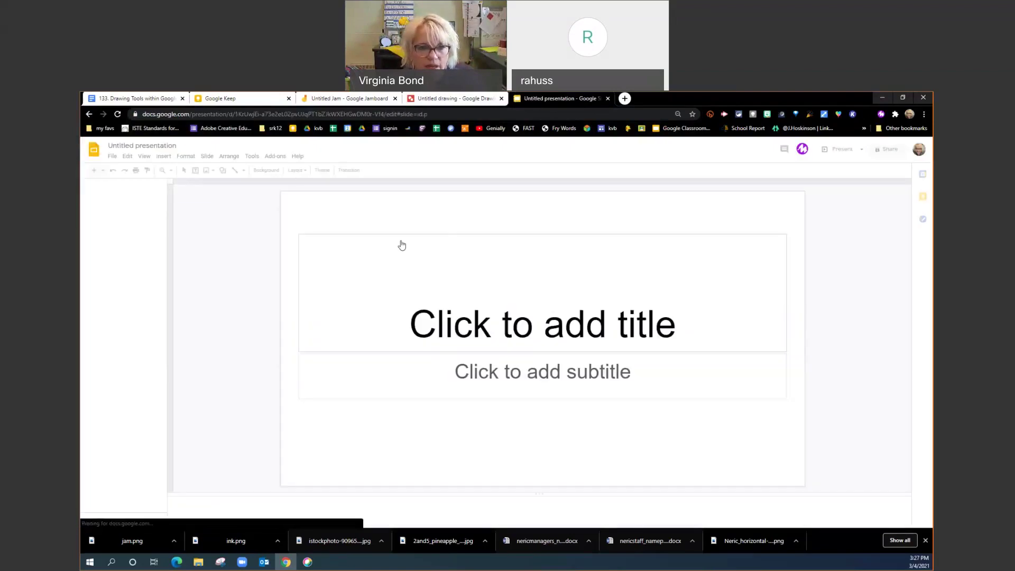
click(298, 171)
click(376, 320)
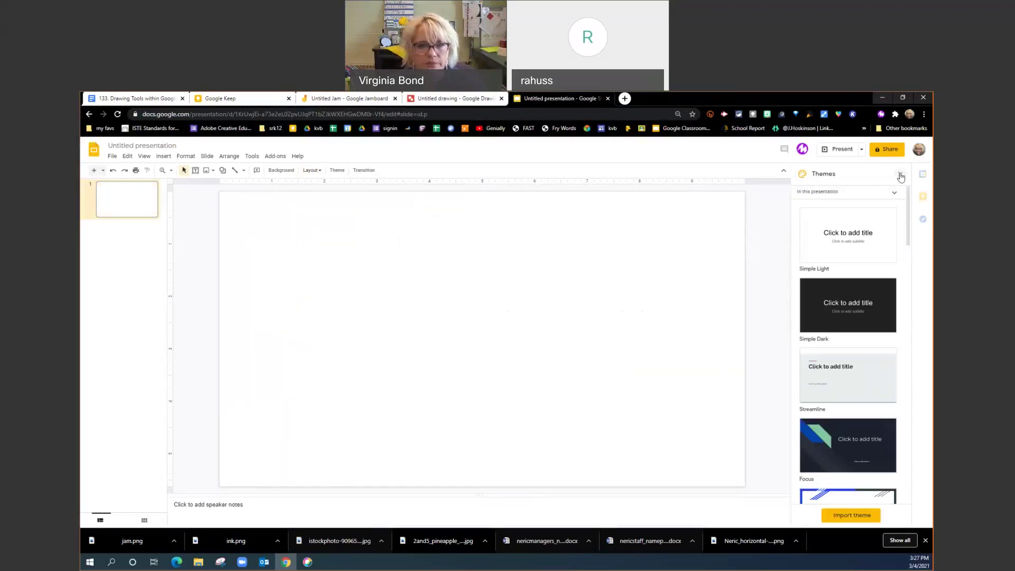
Compare the blank drawing with the blank presentation, first side by side in a 1x2 window layout and again as tabs of one window
key(ctrl+shift+Tab)
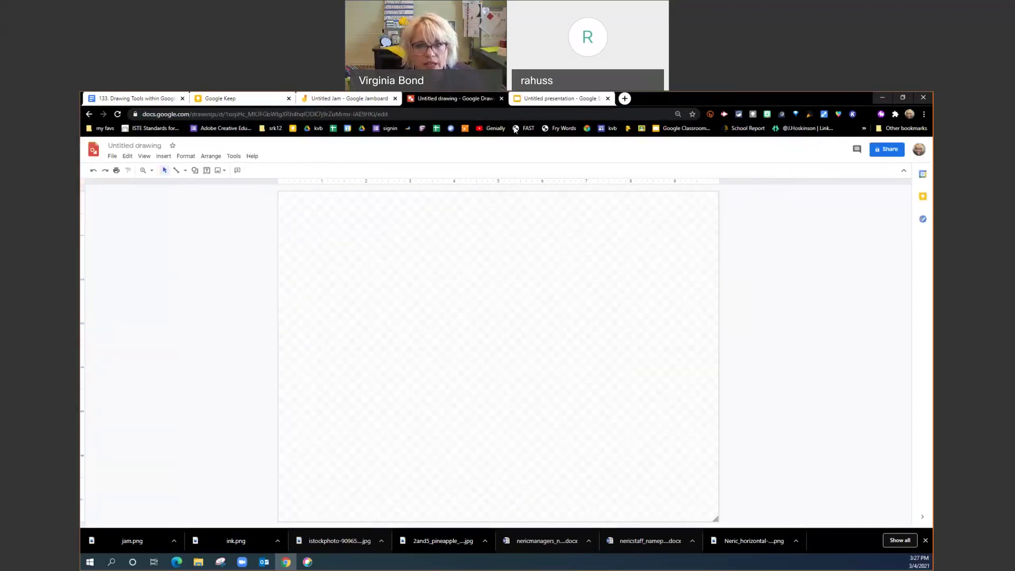
click(822, 115)
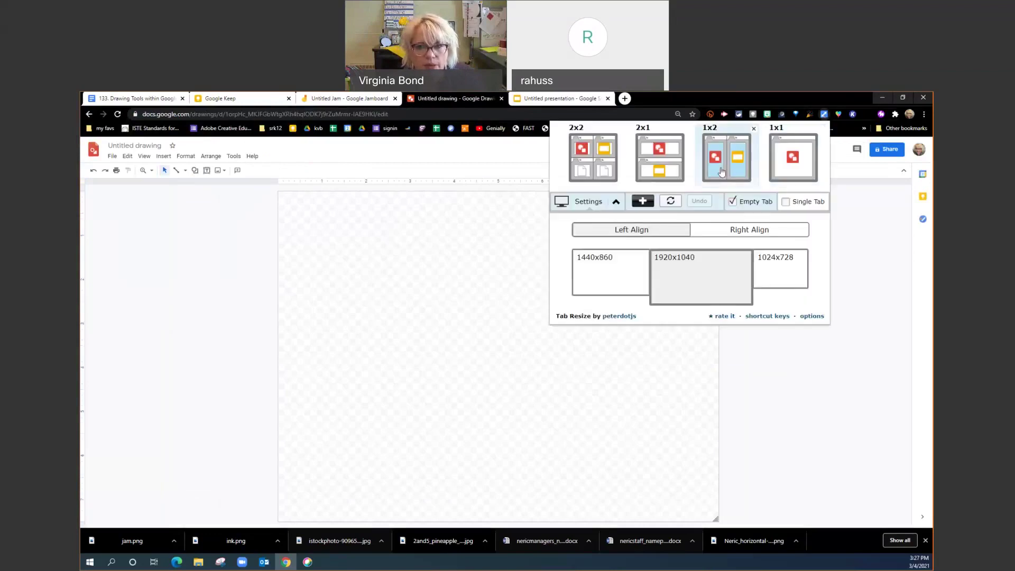
click(722, 170)
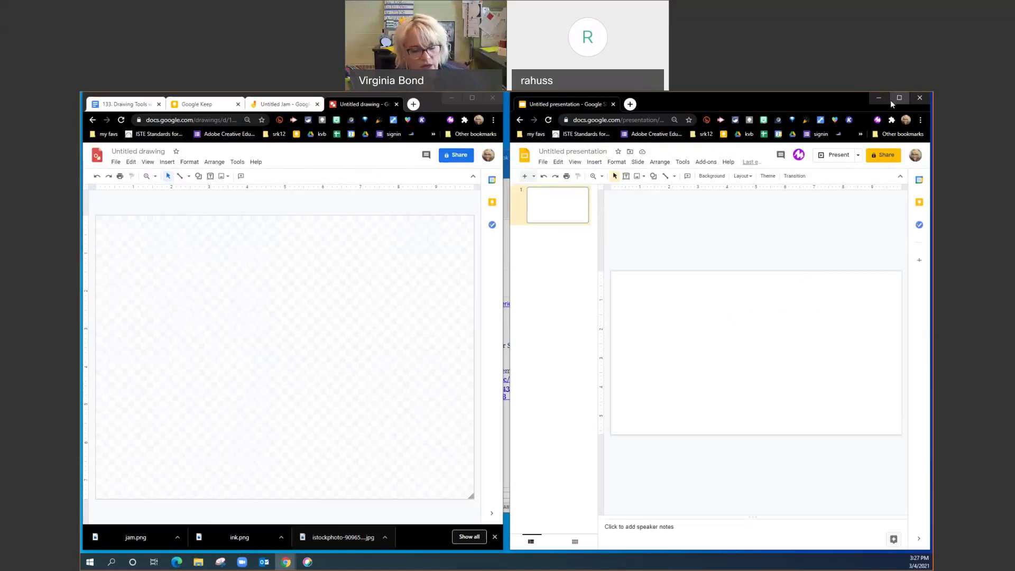
drag(890, 100, 532, 108)
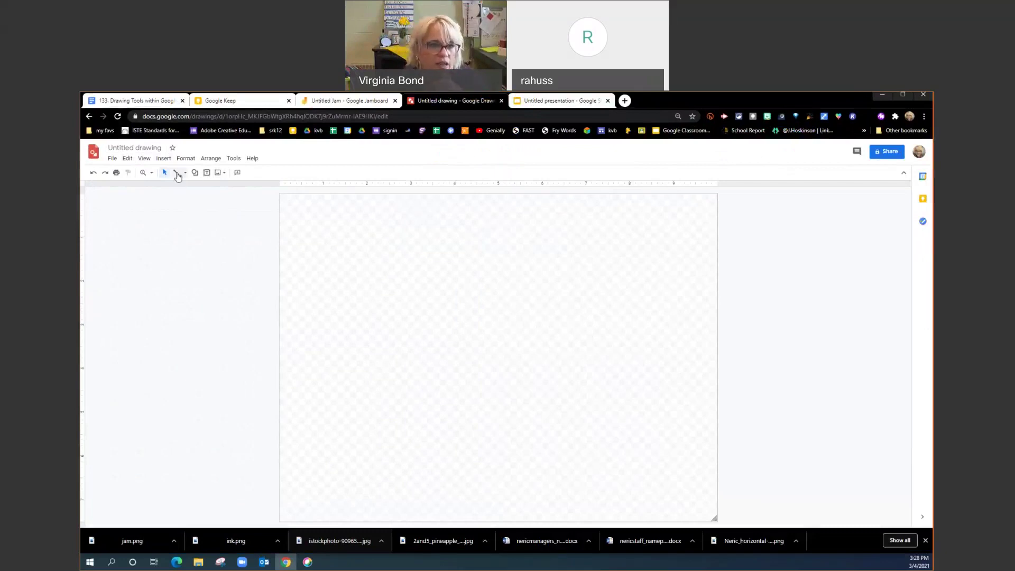
click(534, 100)
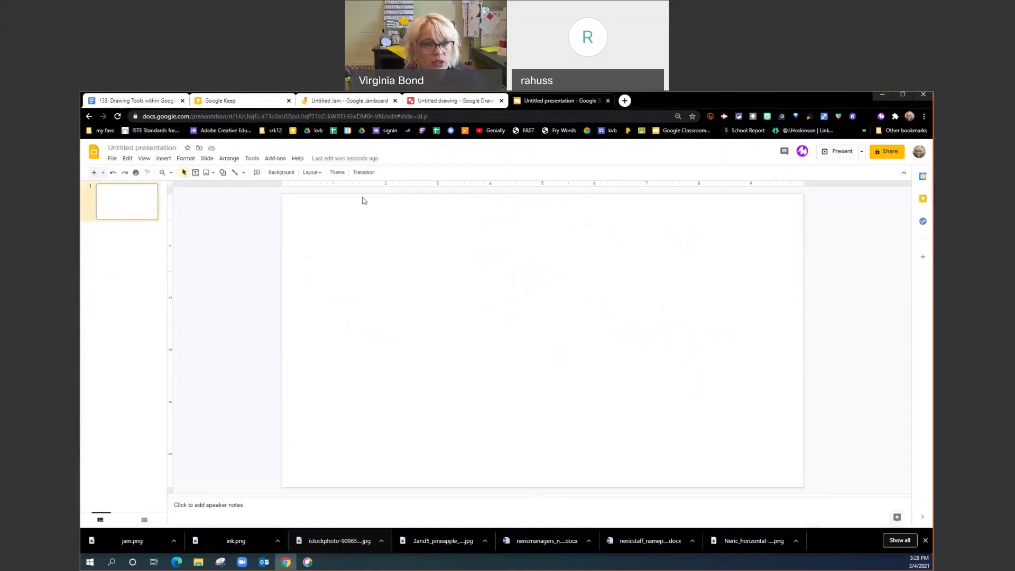
click(451, 101)
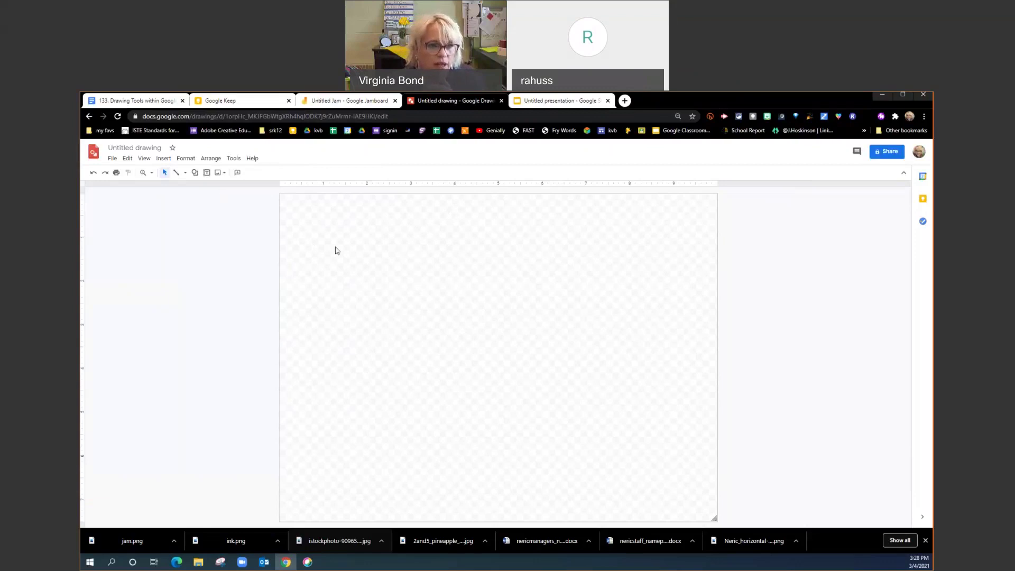
Draw a wide rounded rectangle near the upper-left corner of the drawing's canvas
click(197, 174)
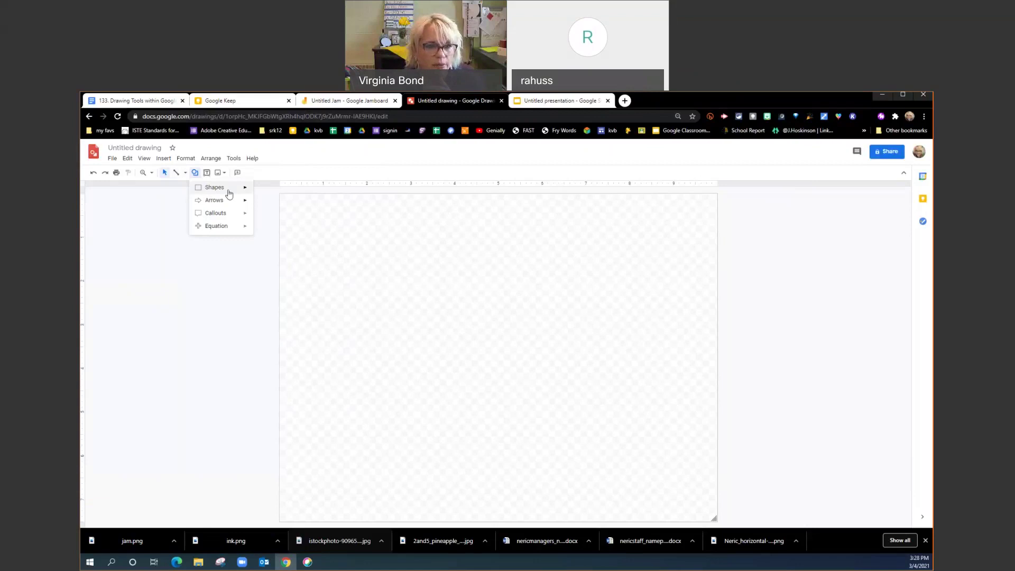
click(268, 193)
click(194, 172)
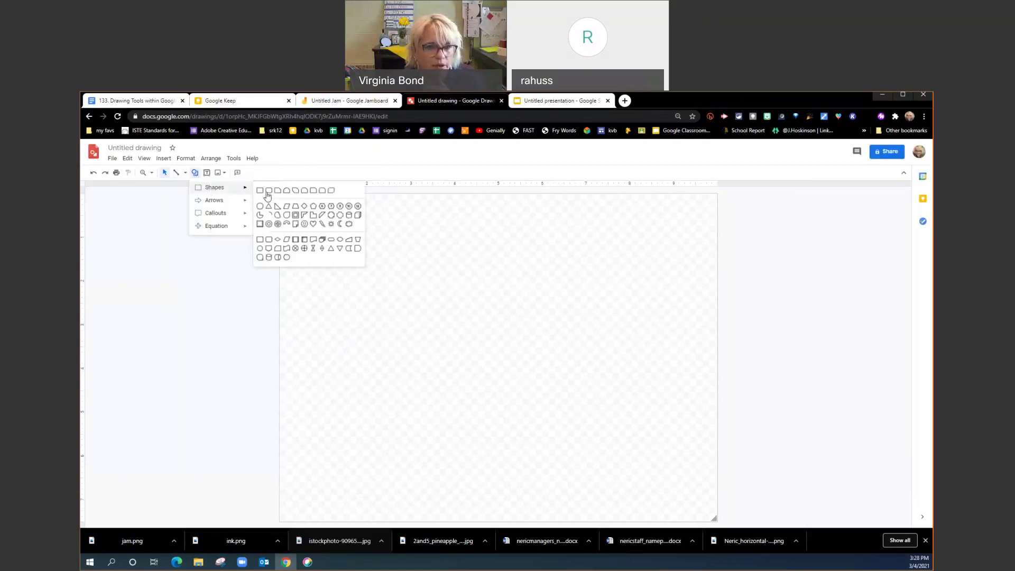
click(268, 193)
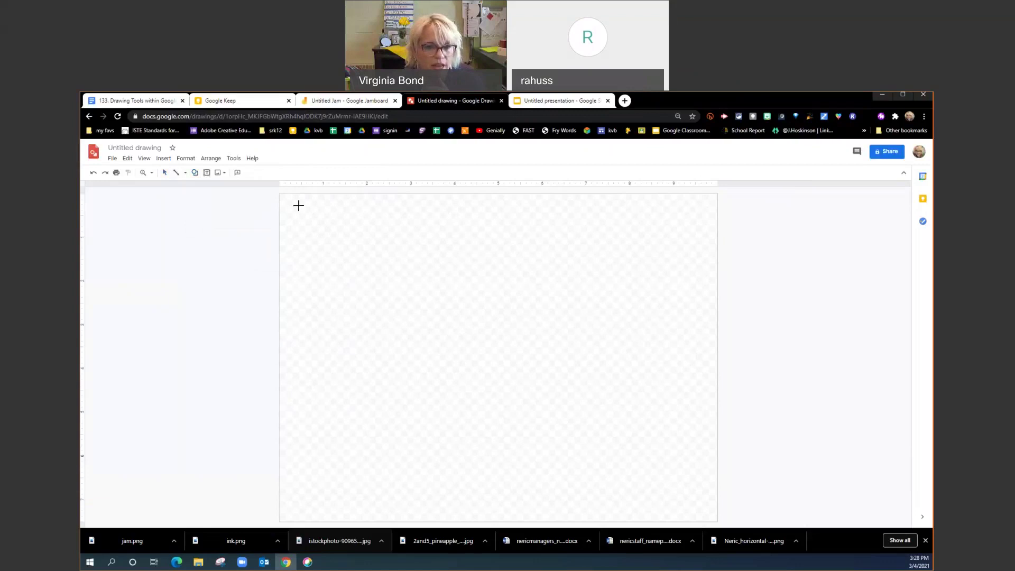
drag(298, 205, 463, 270)
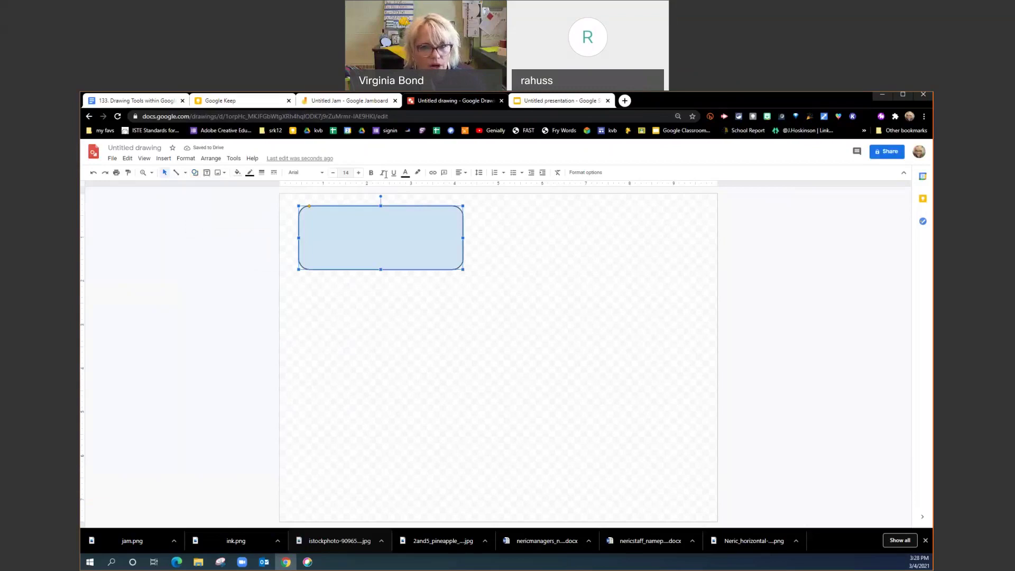
Switch to the presentation and draw a wide rounded rectangle in the upper-left area of the blank slide
click(559, 101)
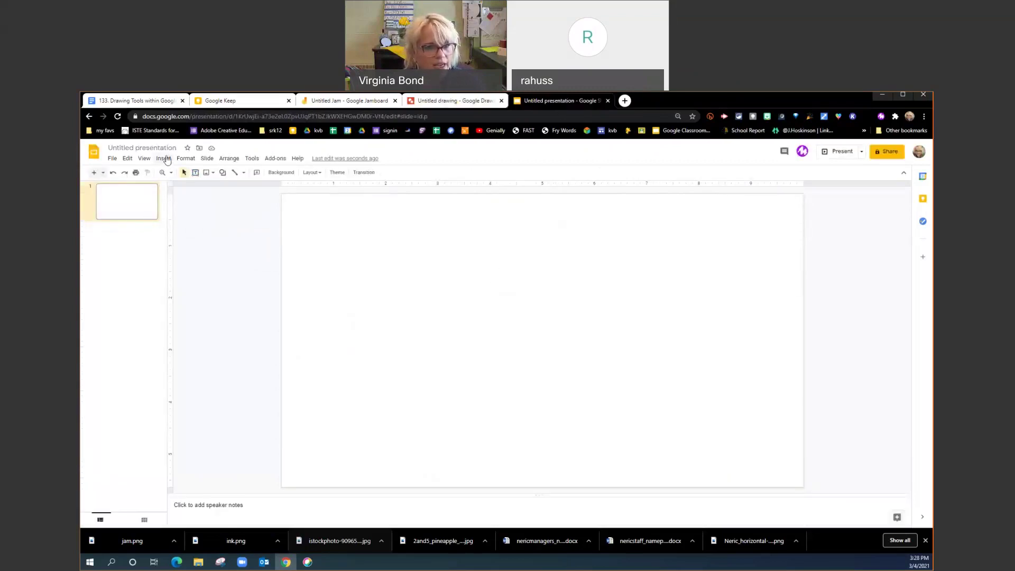
click(222, 172)
mouse_move(242, 187)
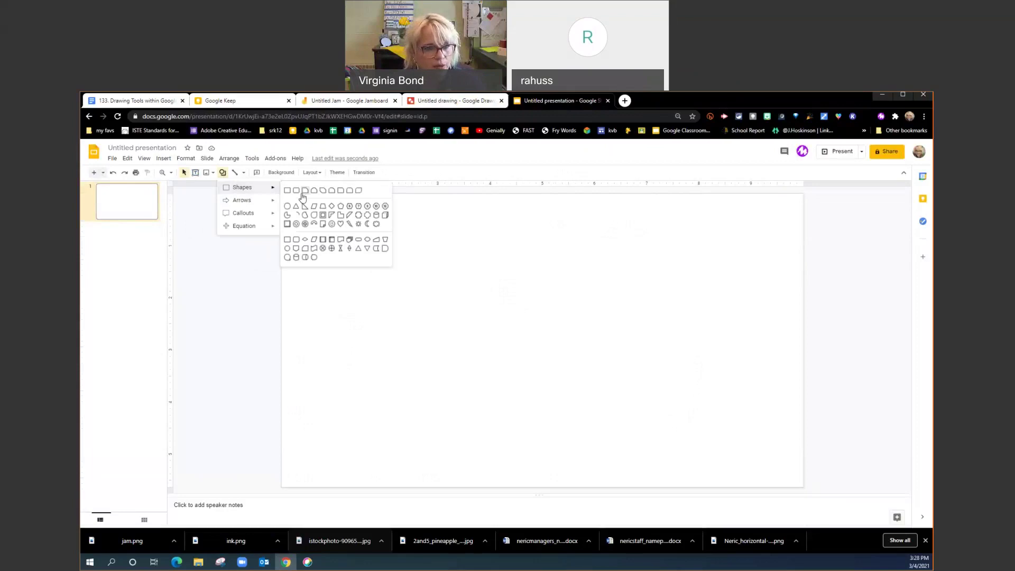
click(305, 191)
drag(309, 213, 550, 299)
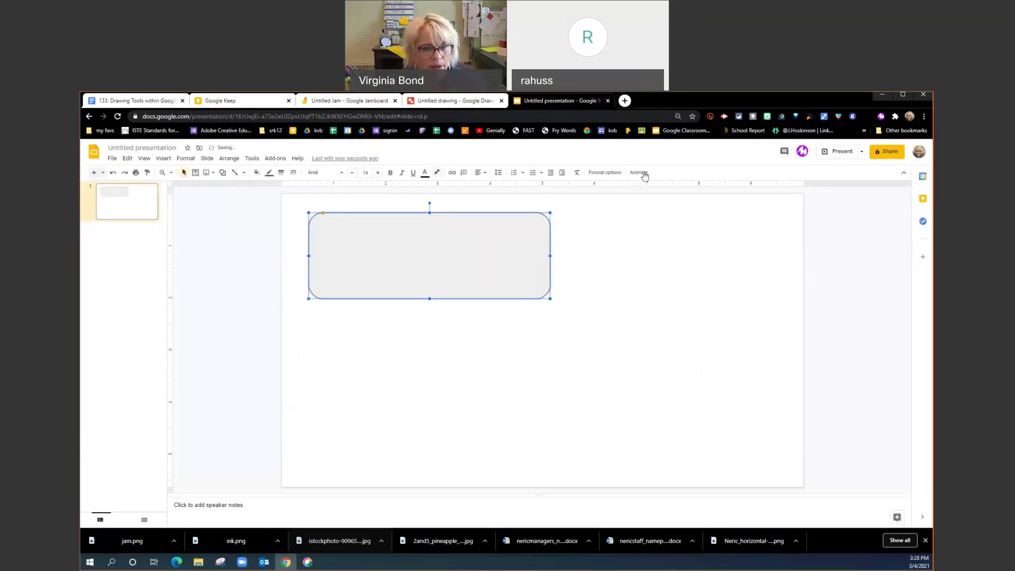
Back in the drawing, move the rounded rectangle to the canvas's lower edge and enlarge it to about half the canvas's width and height
click(439, 101)
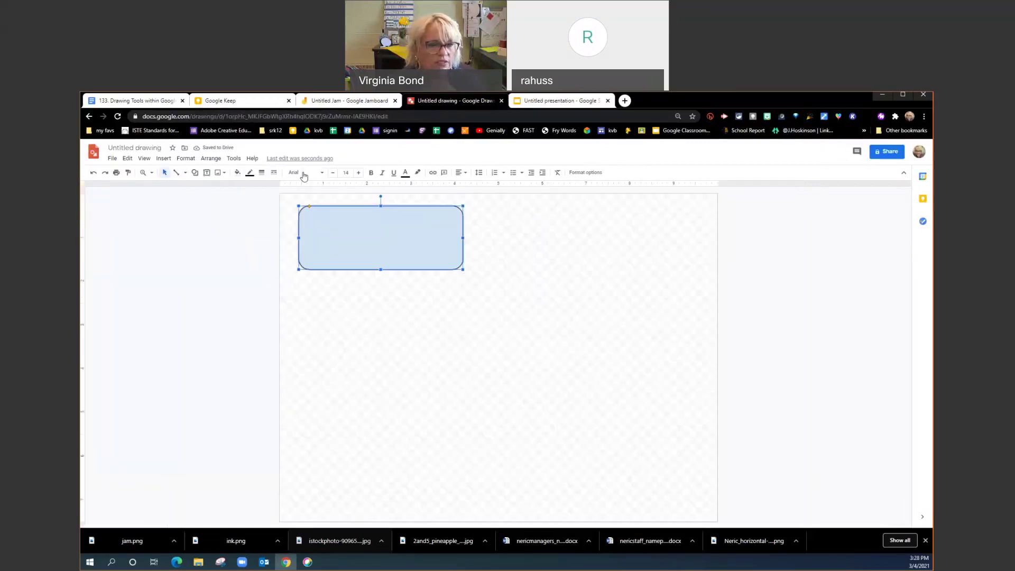
drag(329, 228, 334, 249)
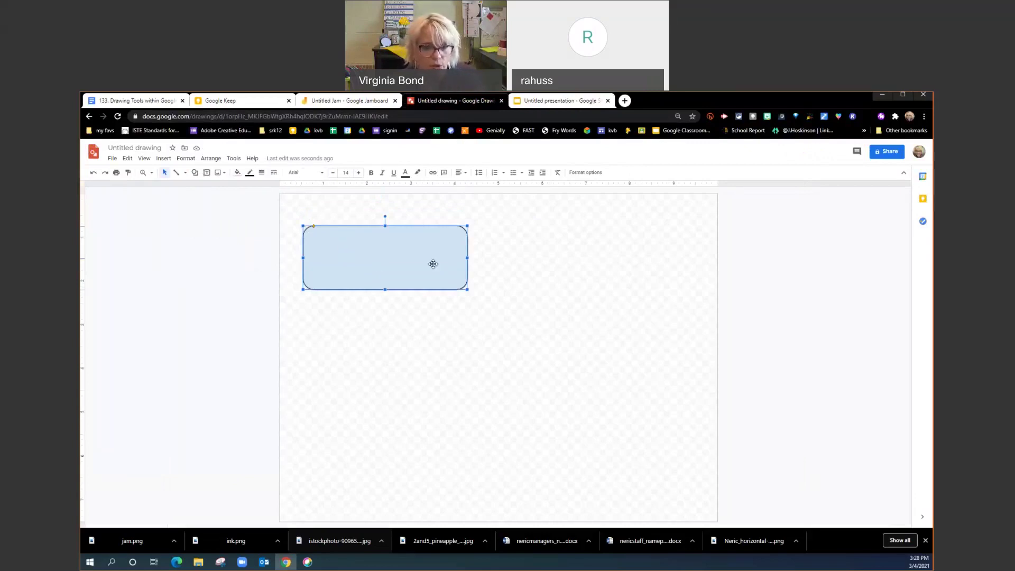
drag(423, 261, 527, 484)
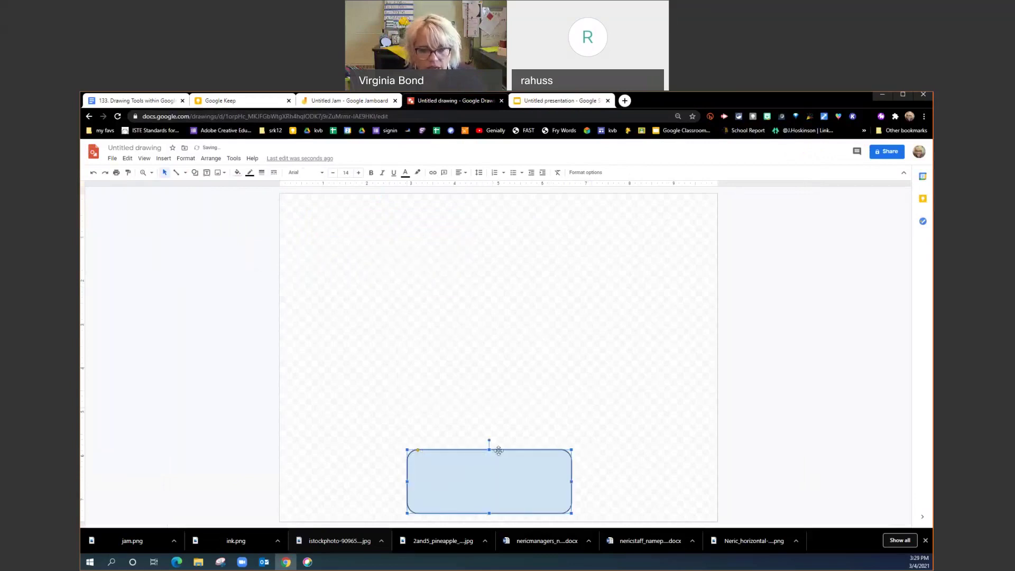
drag(489, 449, 464, 457)
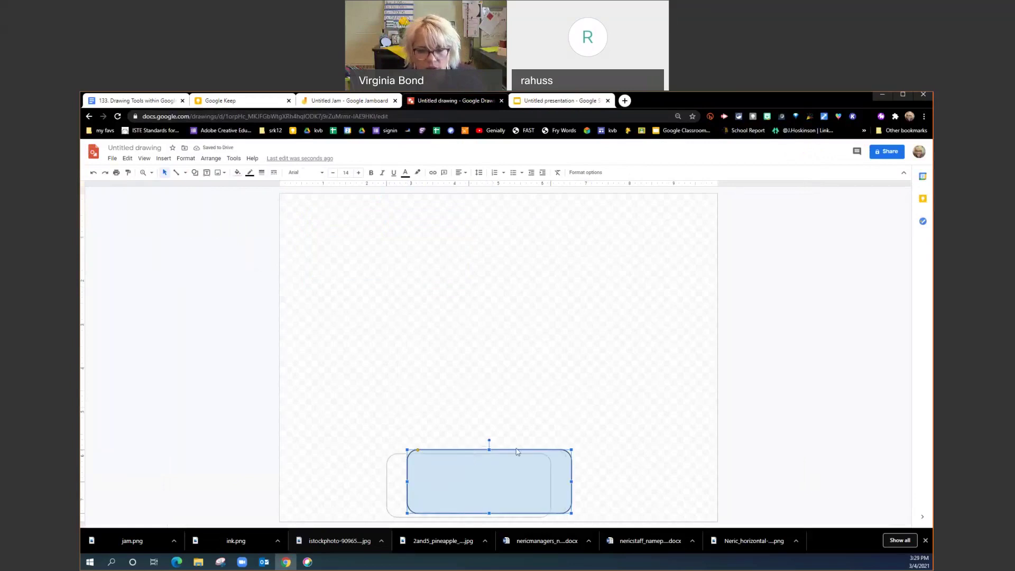
drag(553, 452, 626, 338)
drag(504, 458, 487, 457)
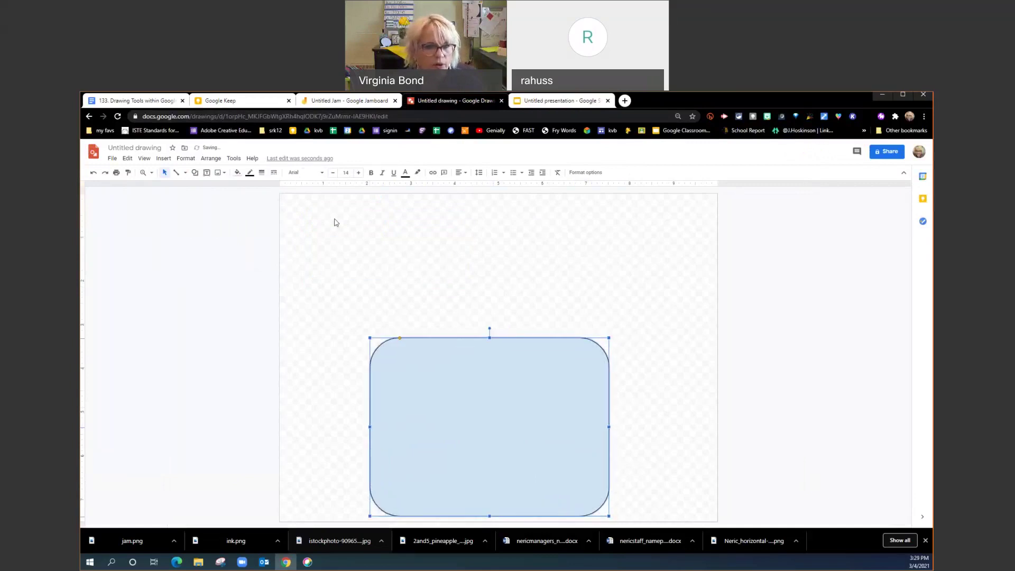
Fill the rounded rectangle with a slightly transparent custom red, hex #d70f16f7
click(238, 172)
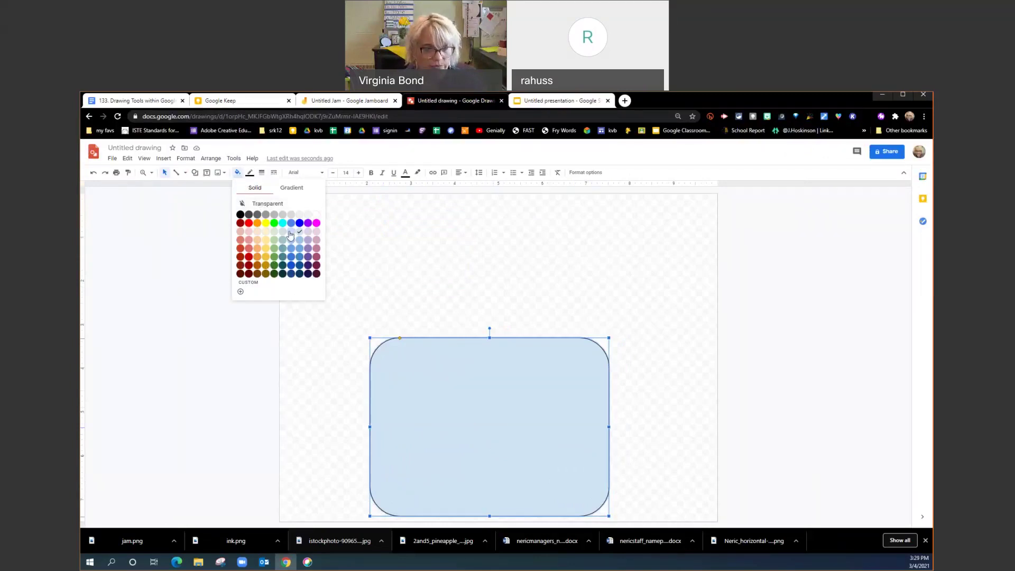
click(249, 285)
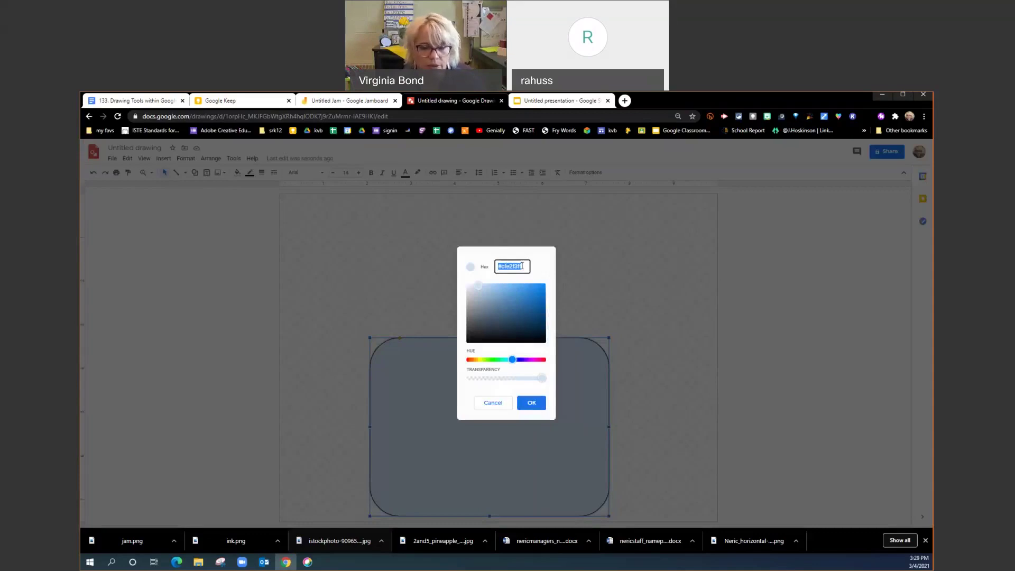
drag(512, 360, 515, 359)
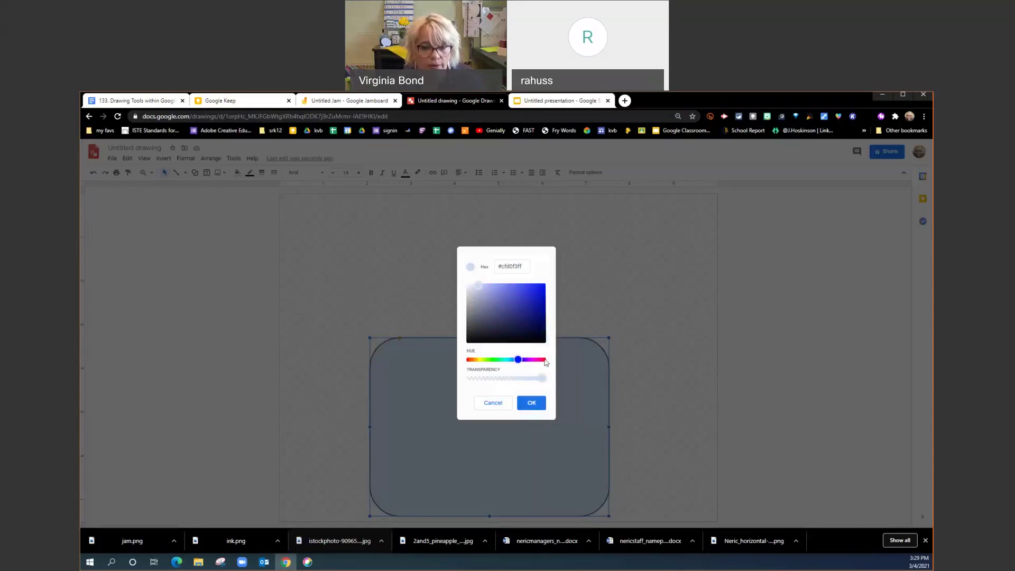
click(540, 359)
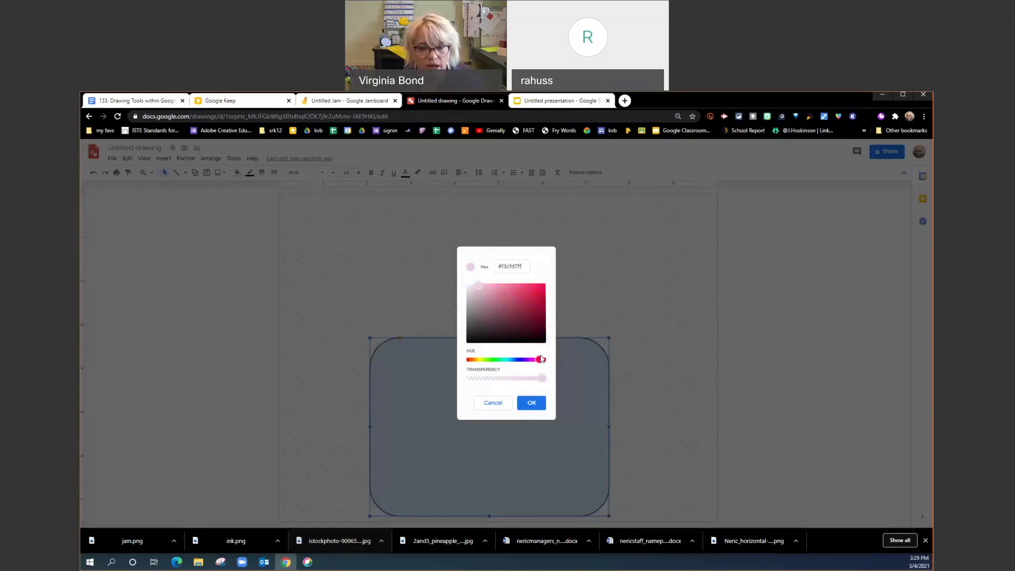
mouse_move(540, 383)
mouse_down()
mouse_move(496, 382)
mouse_move(540, 381)
mouse_up()
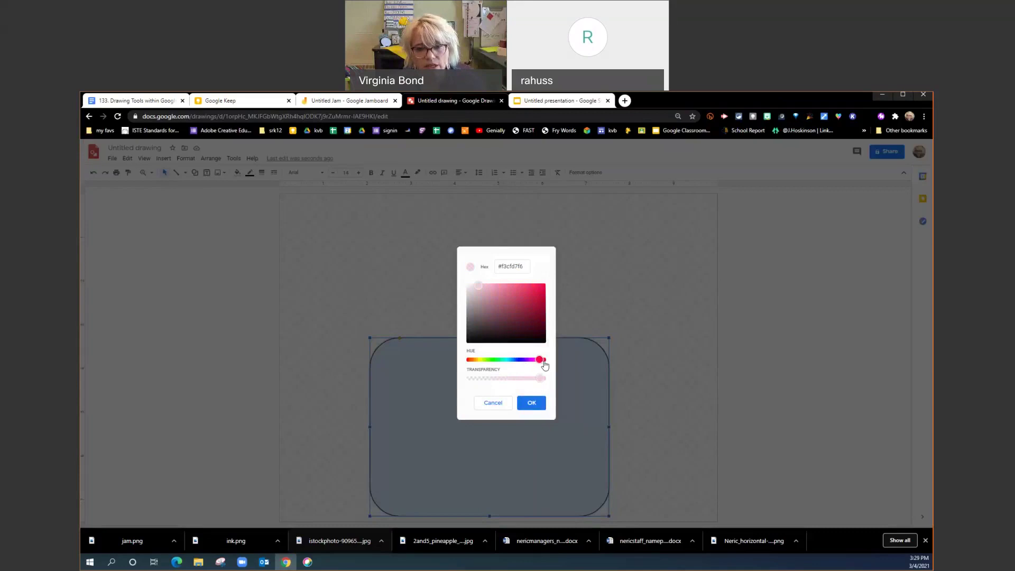
click(540, 293)
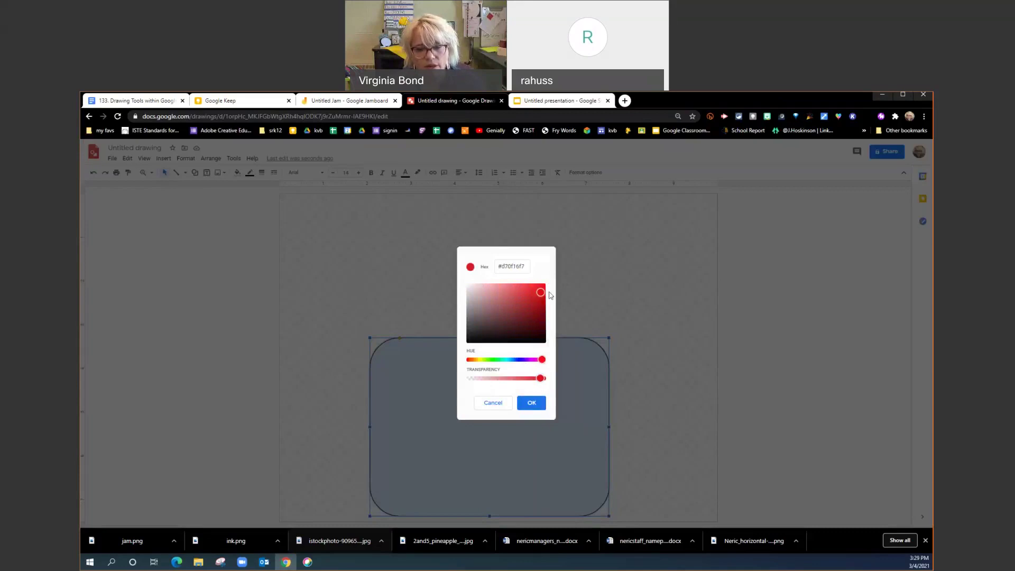
click(531, 402)
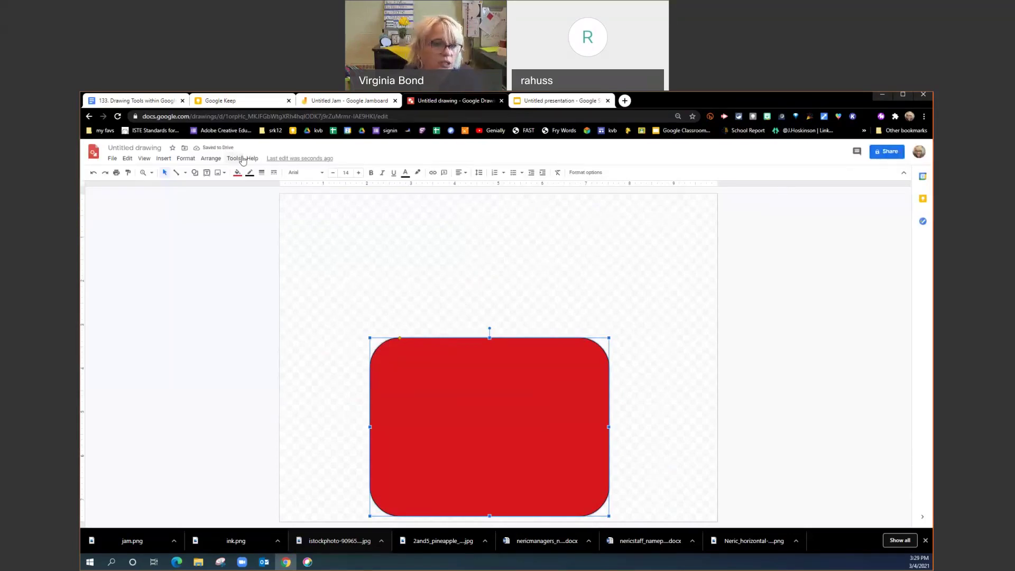
Draw a large triangle extending past the canvas's left edge and overlapping the upper-left part of the red rounded rectangle
click(195, 172)
mouse_move(243, 189)
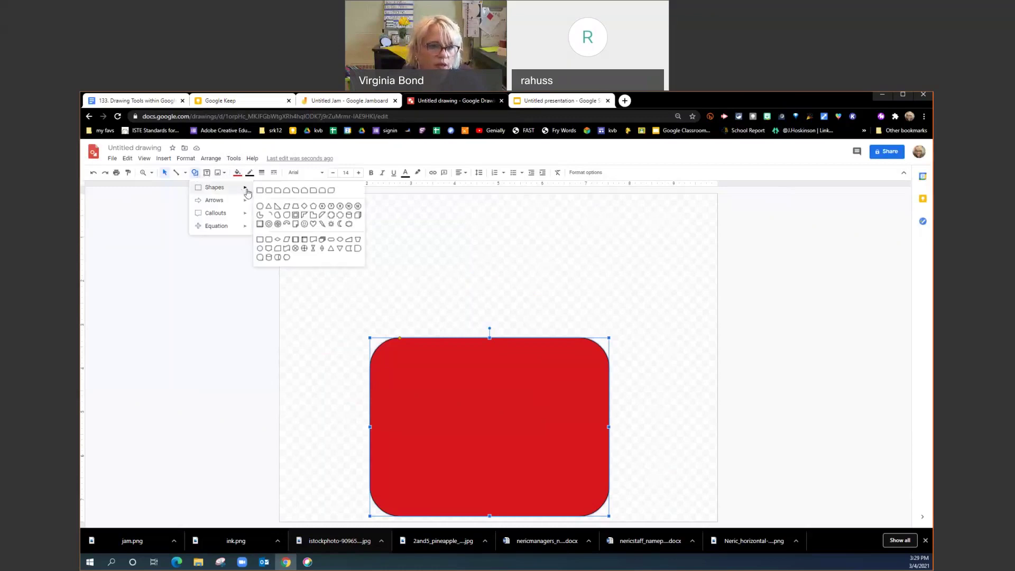
click(268, 209)
mouse_move(497, 203)
mouse_down()
mouse_move(253, 430)
mouse_move(117, 423)
mouse_up()
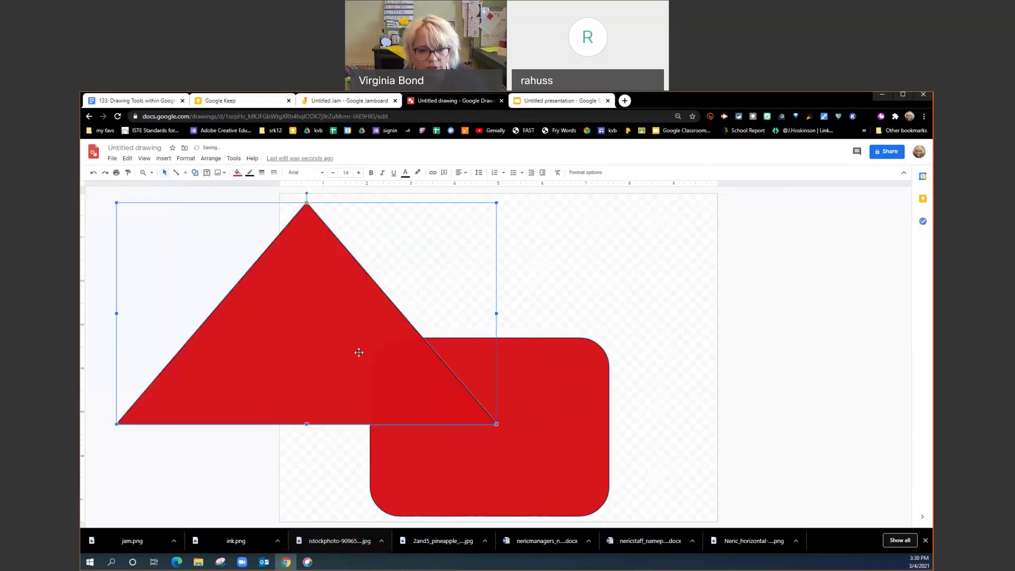
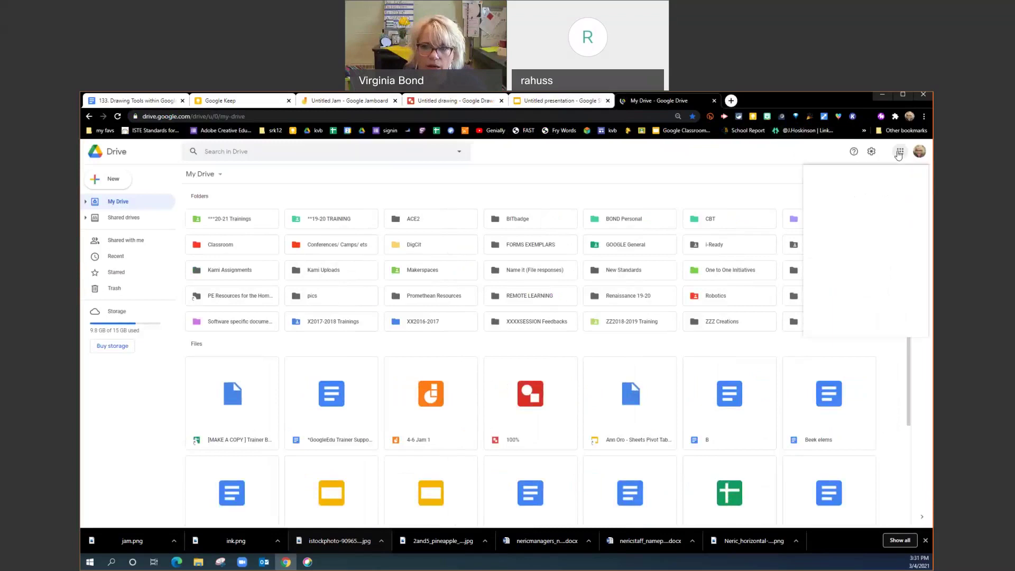
Examine Drive's additional new-file types, including Google Drawings, and the list of Google apps for ways to start a drawing
click(108, 179)
click(109, 178)
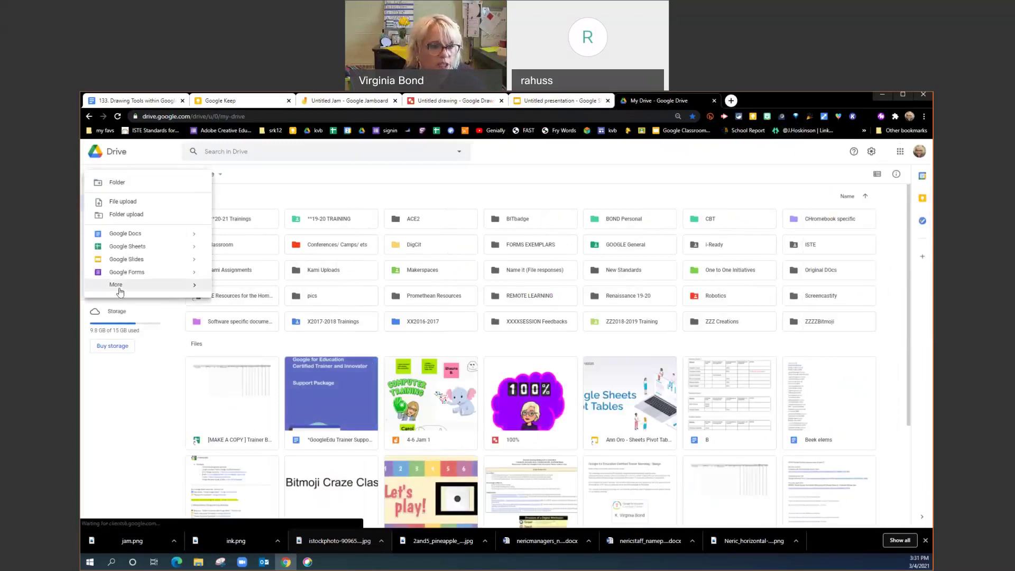
mouse_move(183, 290)
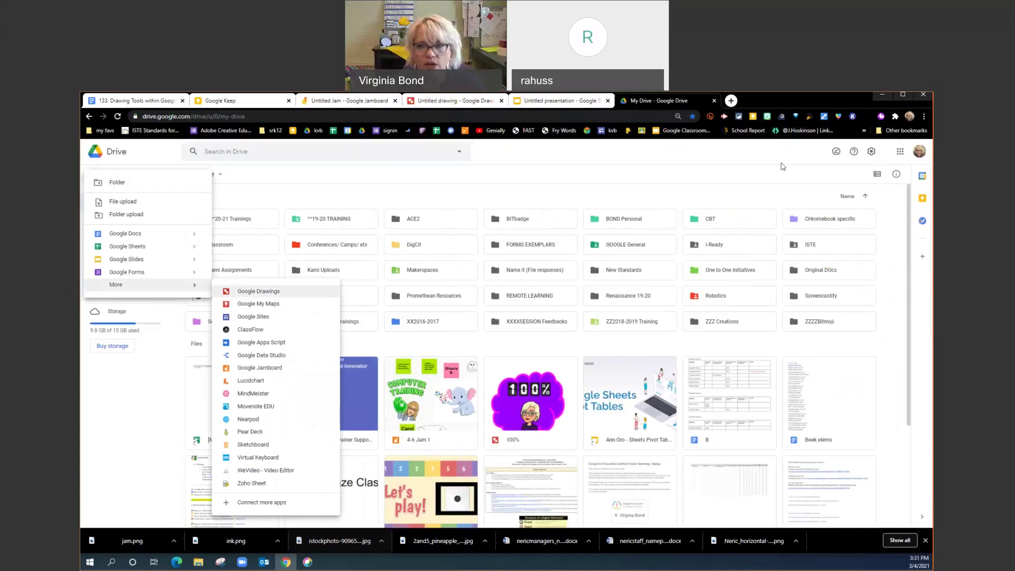
click(900, 151)
scroll(840, 265, down, 10)
scroll(845, 269, up, 10)
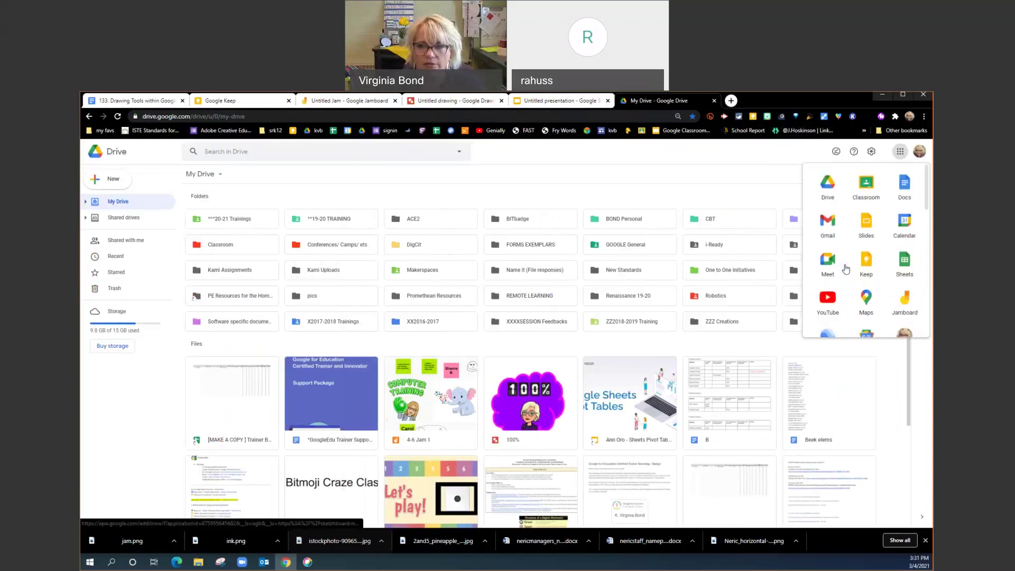
key(Escape)
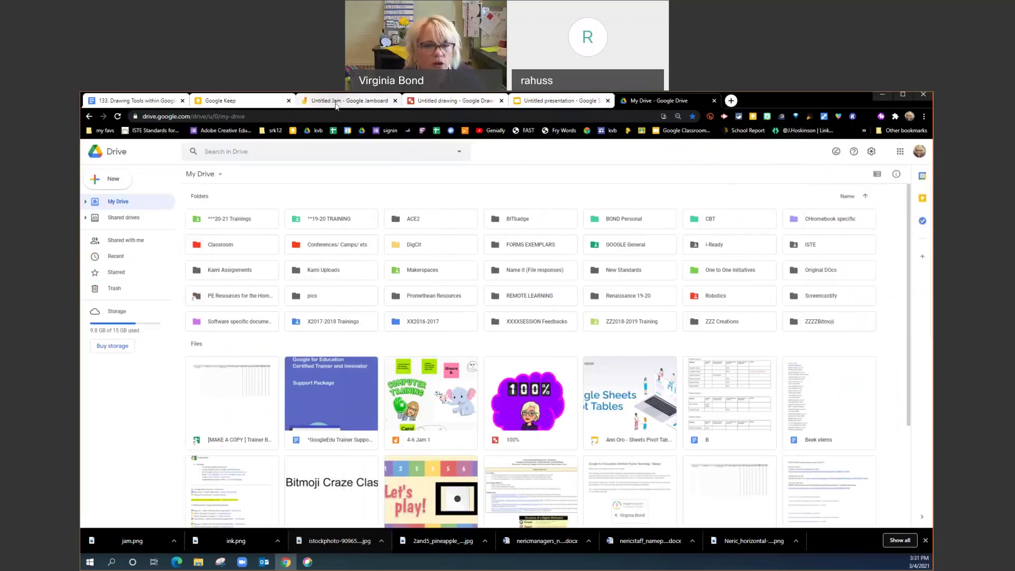
Switch to the drawing tools document and view the web addresses for Keep, Jamboard and Drawings on its first page
click(136, 101)
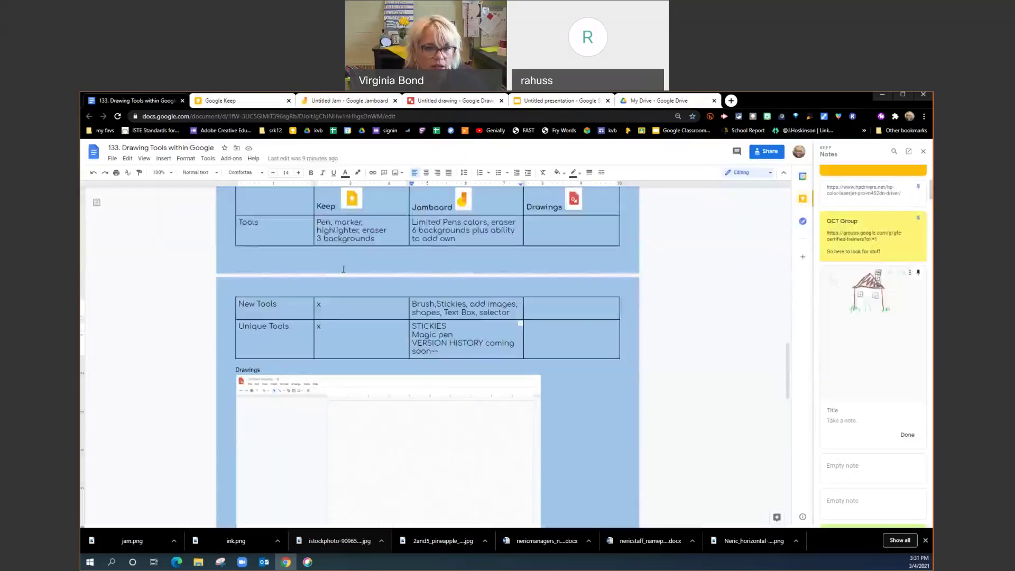
scroll(343, 269, up, 15)
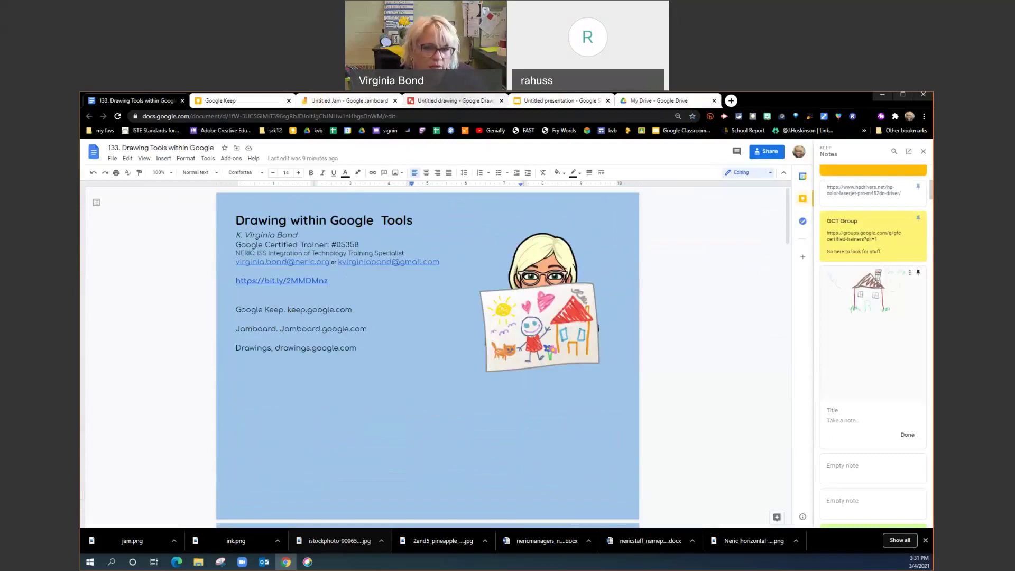
Back in the drawing, draw a small square window in the upper-left part of the red house body, just below the roof
click(444, 101)
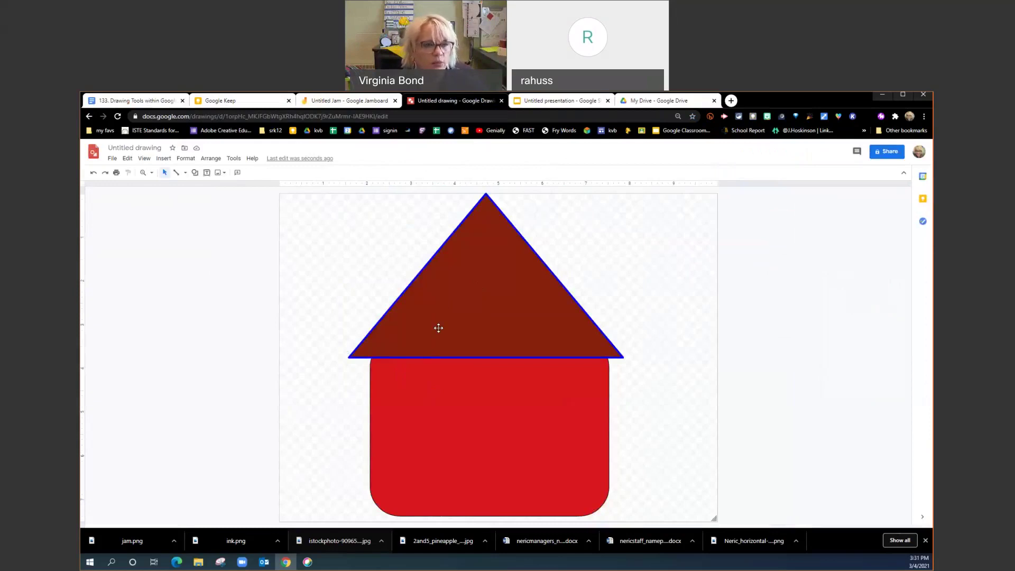
click(195, 173)
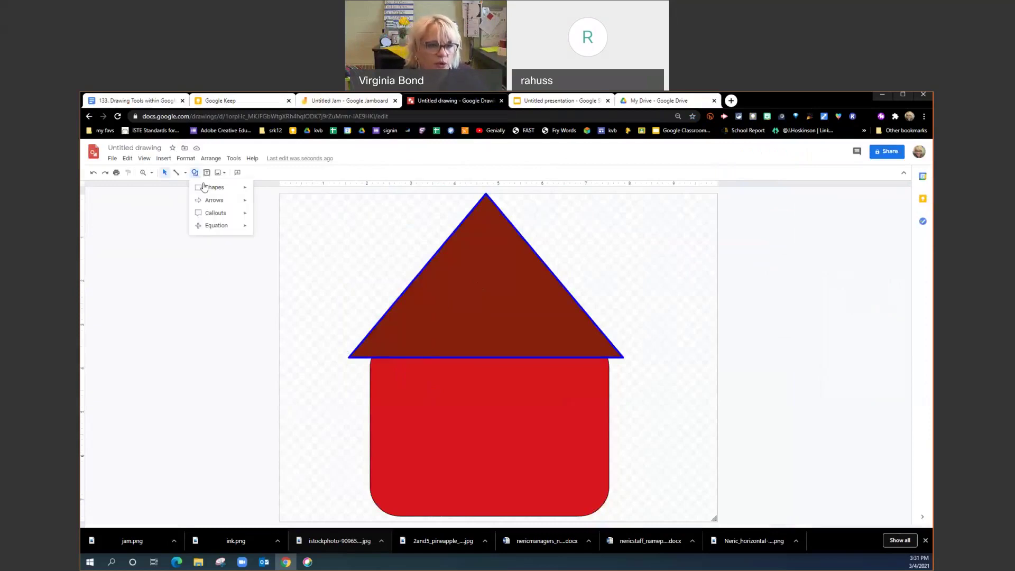
mouse_move(214, 187)
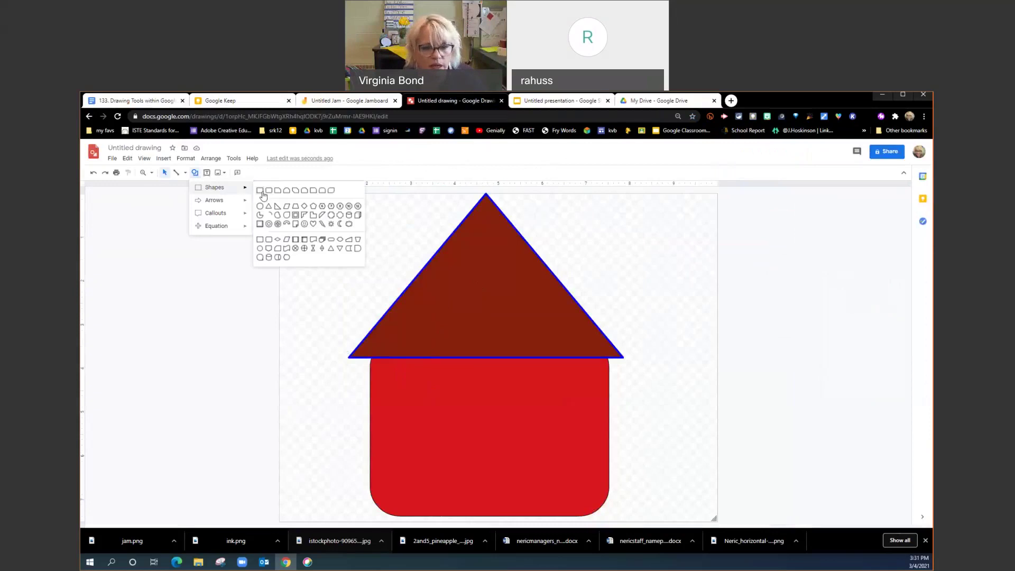
click(263, 196)
mouse_move(401, 371)
mouse_down()
mouse_move(446, 399)
mouse_move(446, 413)
mouse_up()
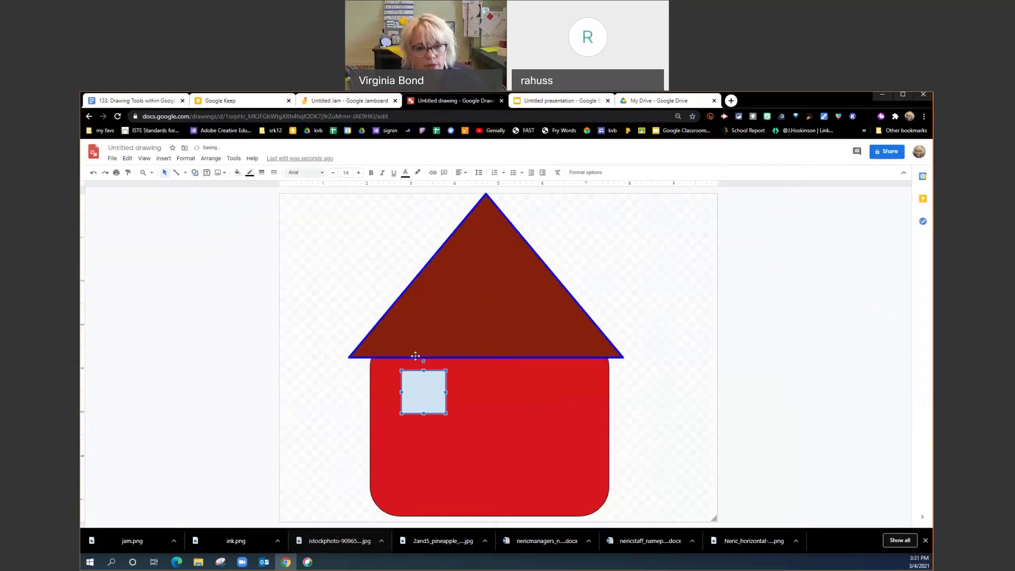
Duplicate the square window and place the copy at about the same height in the upper-right part of the red house body
right_click(430, 382)
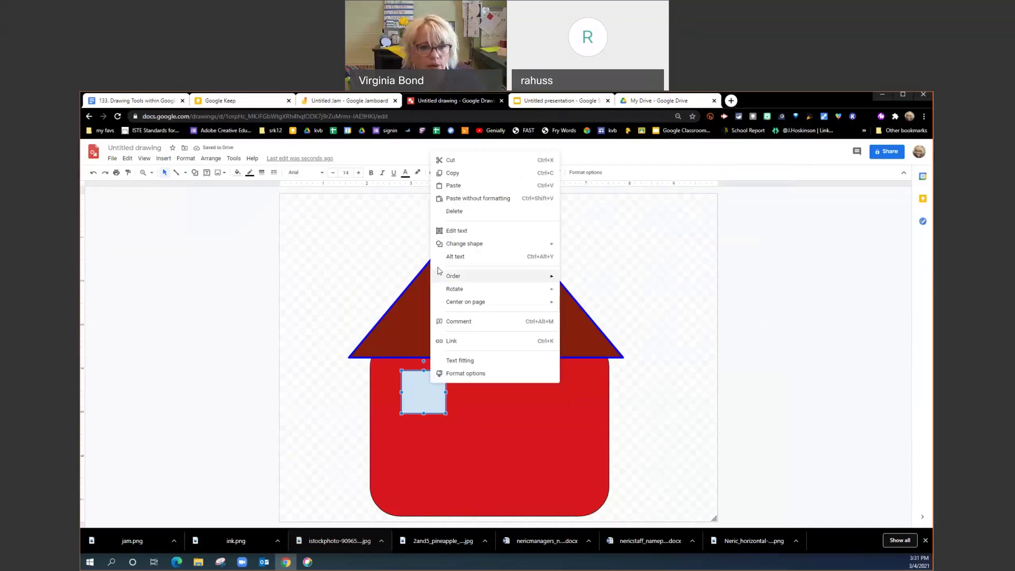
click(442, 185)
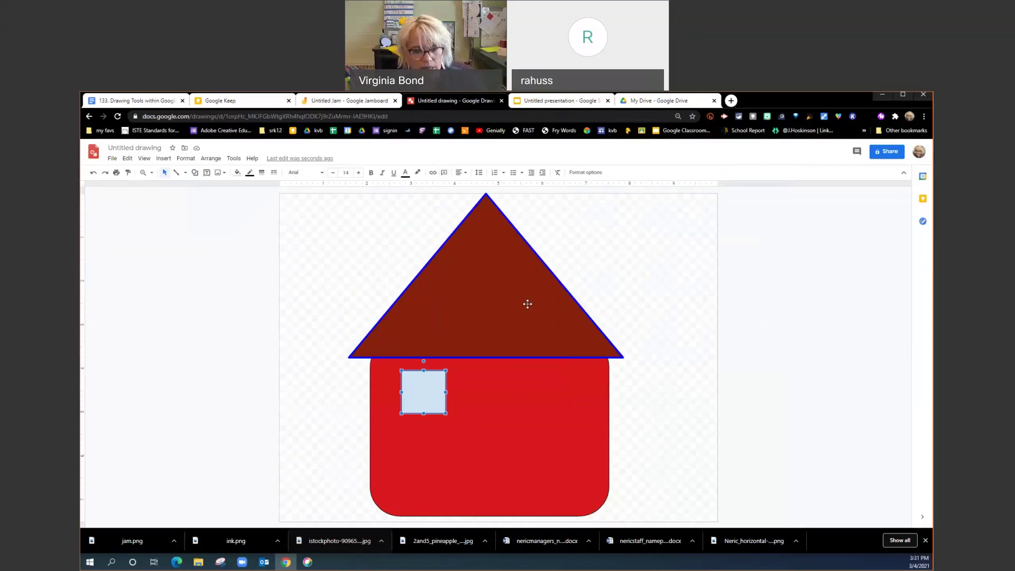
drag(415, 398, 523, 391)
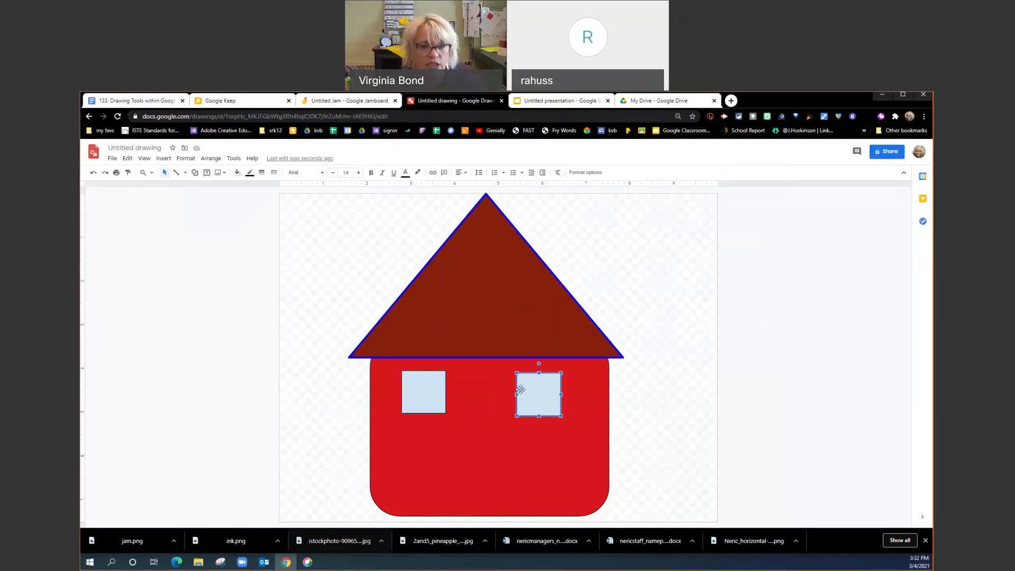
Draw a tall rectangular door at the bottom of the red house body and shift it slightly left, midway between the windows
click(195, 172)
mouse_move(214, 187)
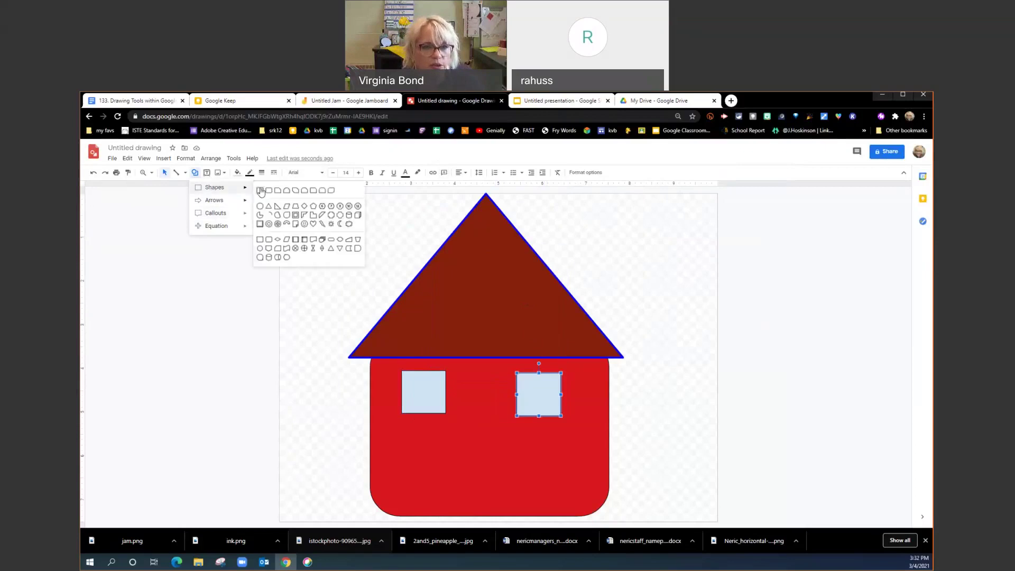
click(261, 191)
mouse_move(453, 418)
mouse_down()
mouse_move(523, 515)
mouse_move(512, 512)
mouse_up()
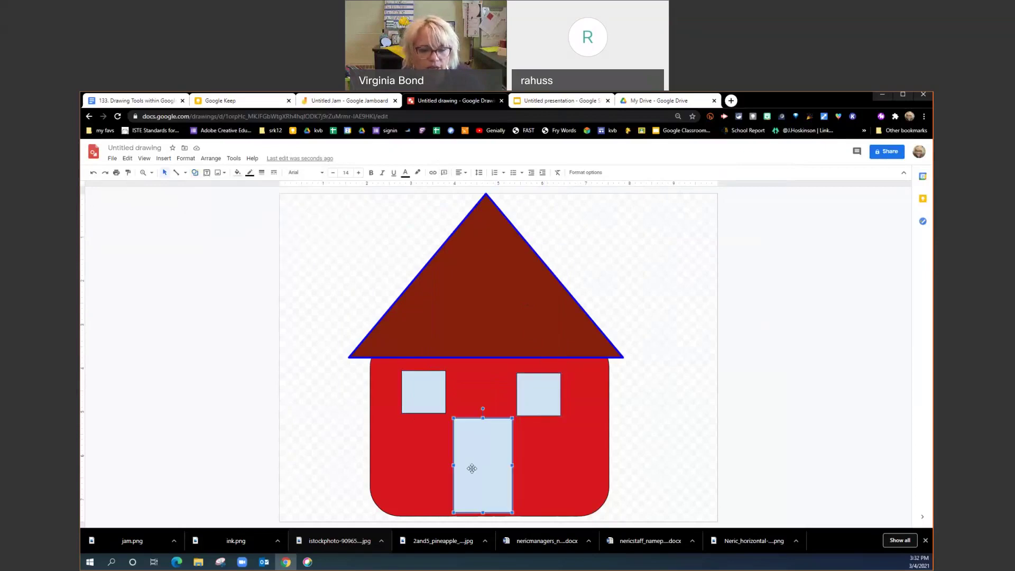
drag(469, 467, 460, 465)
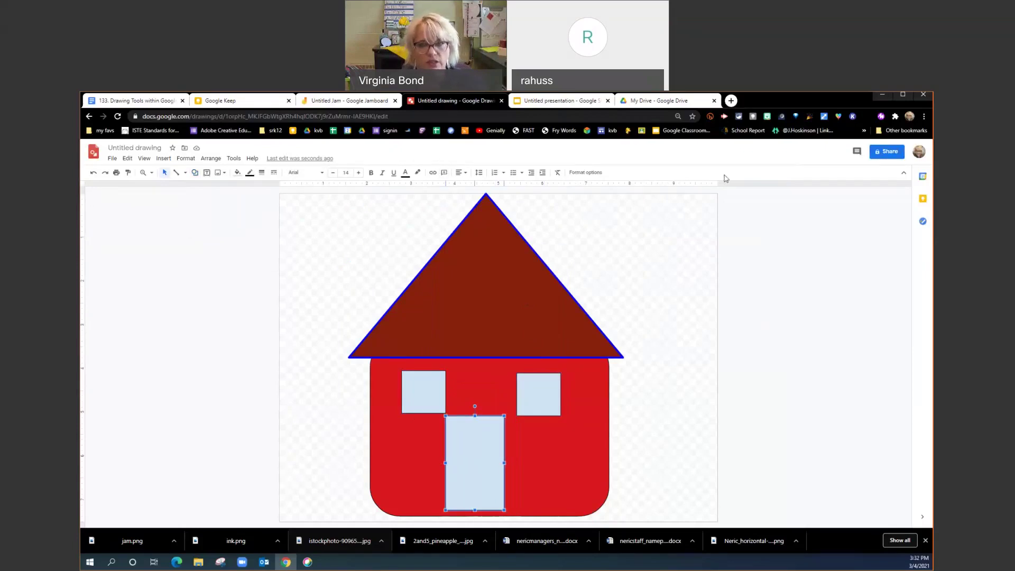
Add the pointing full-body Bitmoji to the drawing, shrink it to about the door's height and place it in the doorway
click(766, 118)
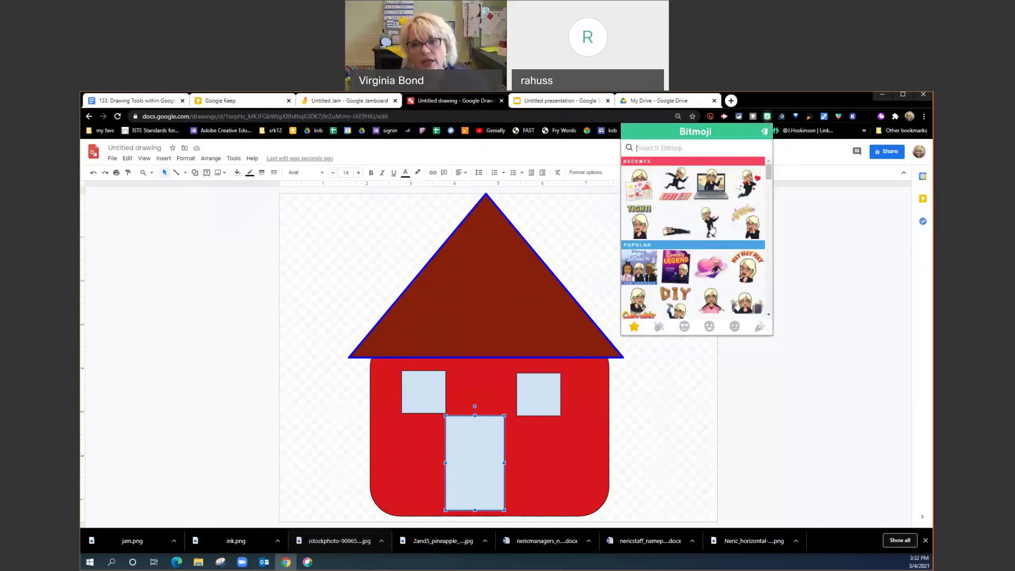
drag(709, 225, 311, 459)
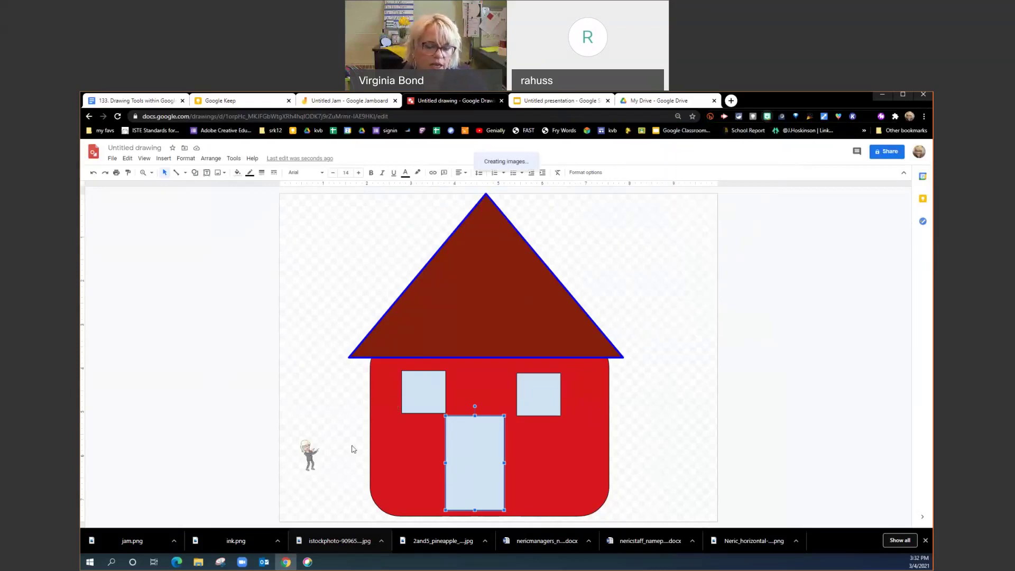
drag(376, 467, 340, 342)
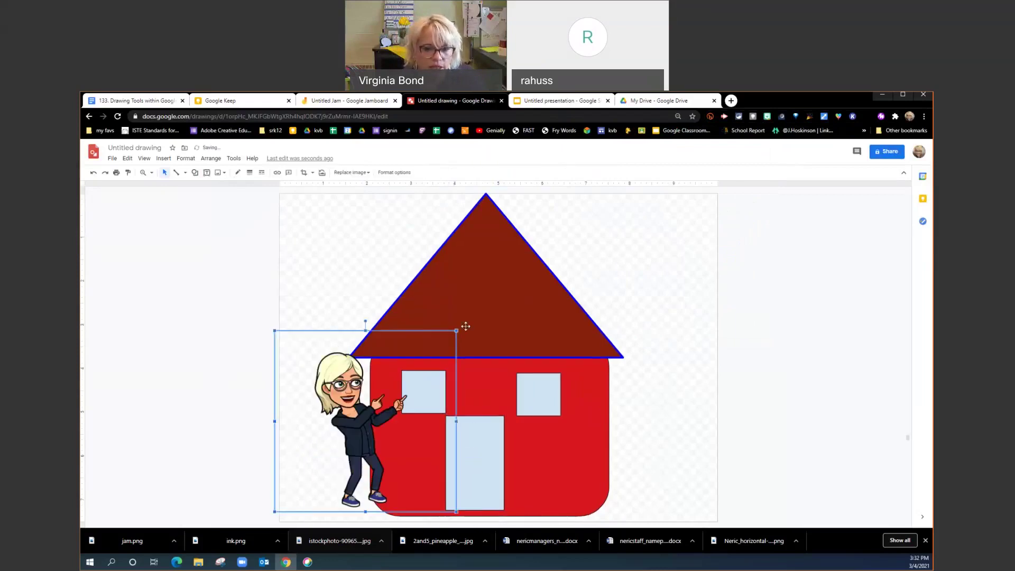
drag(455, 331, 362, 410)
drag(345, 461, 356, 470)
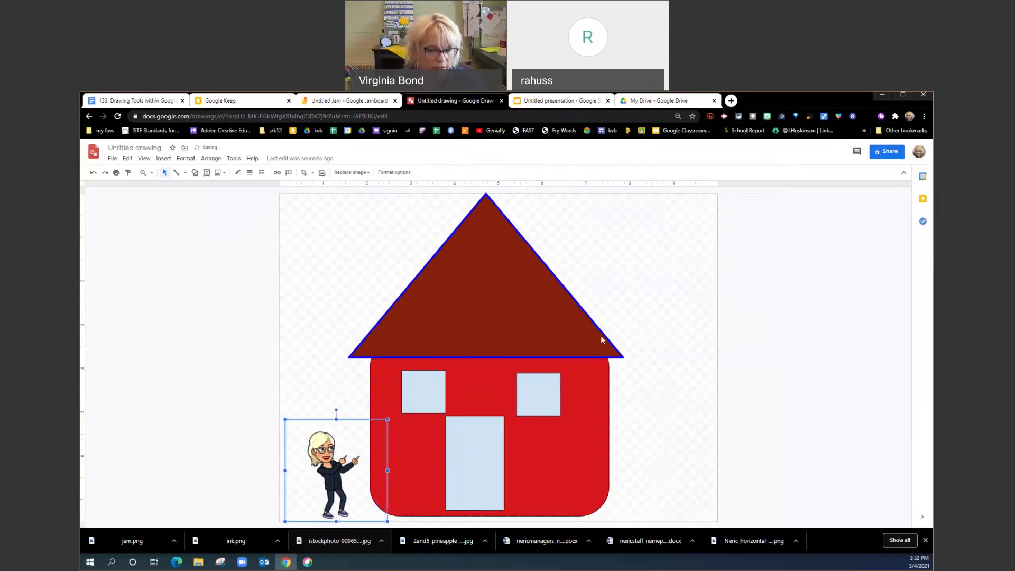
drag(335, 470, 474, 453)
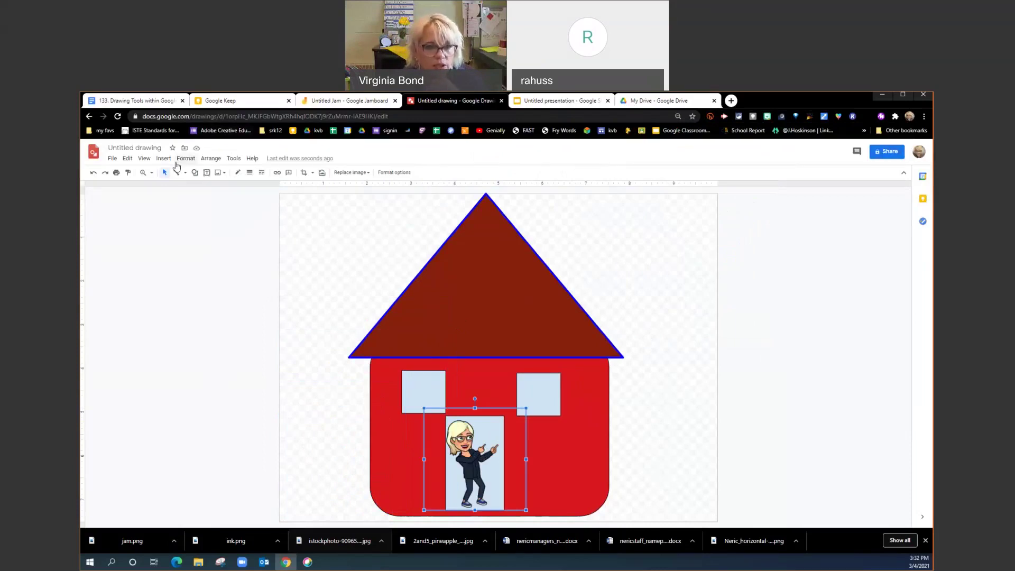
Search the web for images of "Tree" and insert the clip-art green tree standing on grass
click(160, 159)
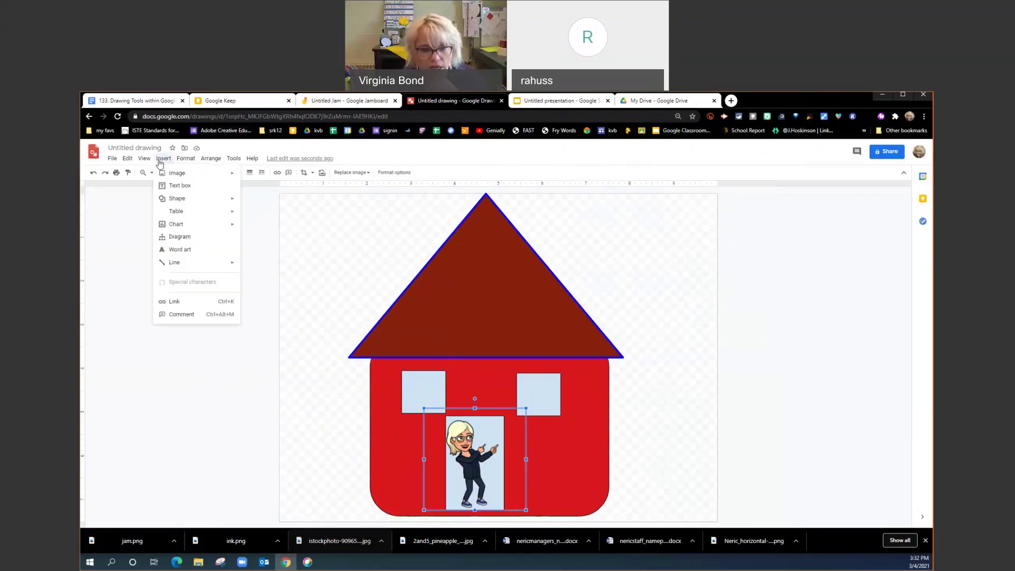
mouse_move(167, 173)
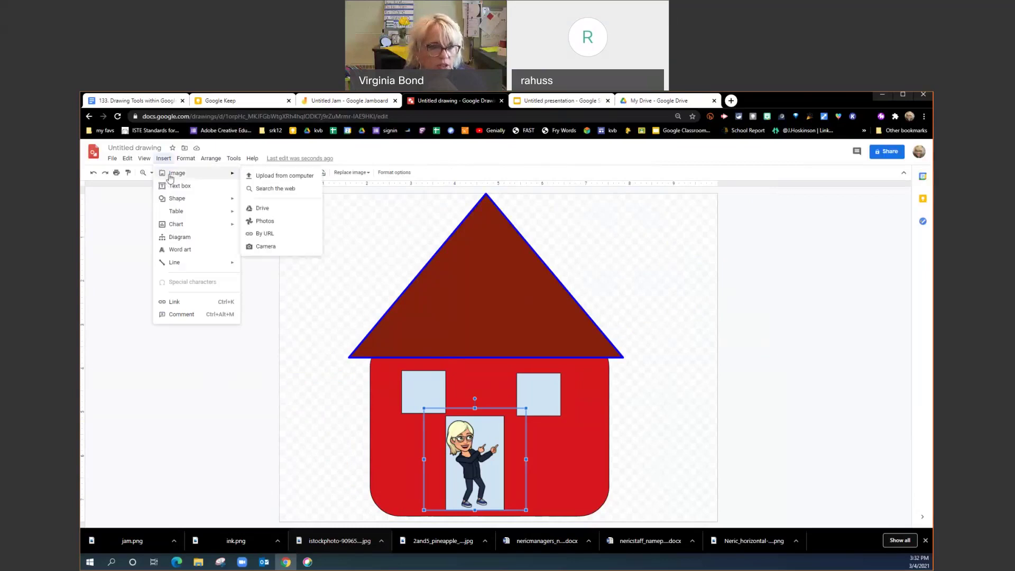
click(270, 190)
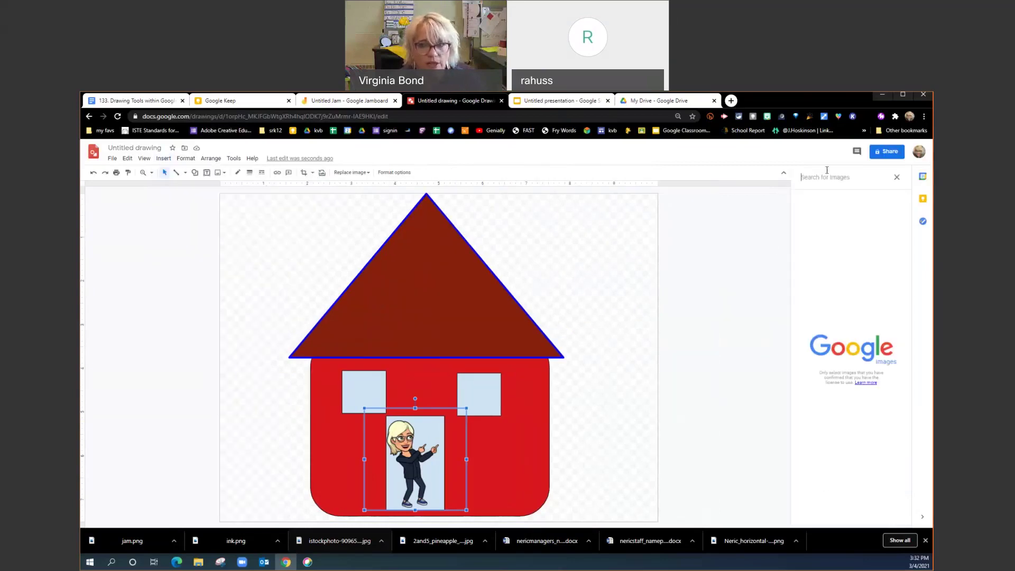
click(829, 176)
text(Tree)
key(Return)
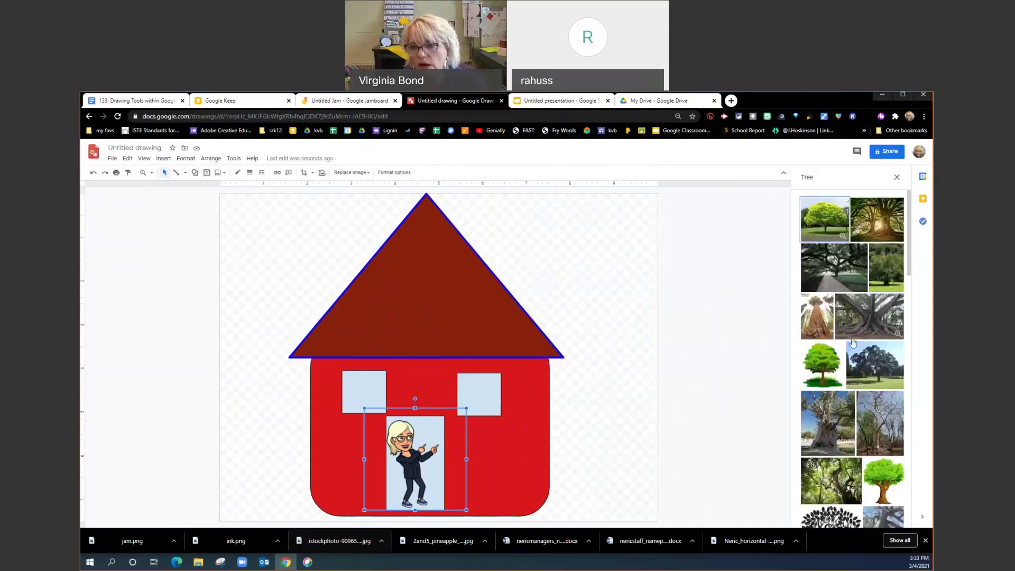
click(831, 373)
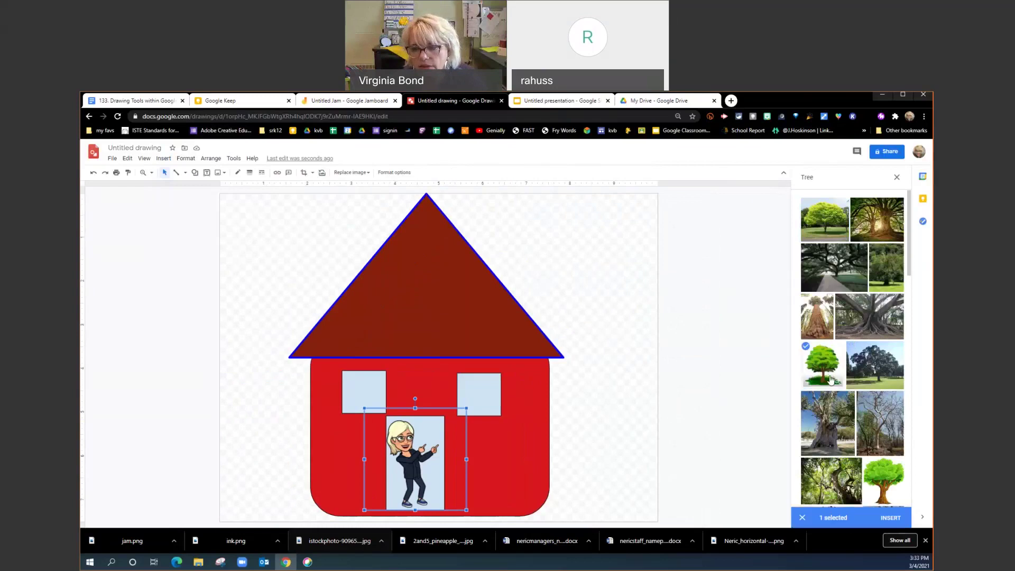
click(888, 518)
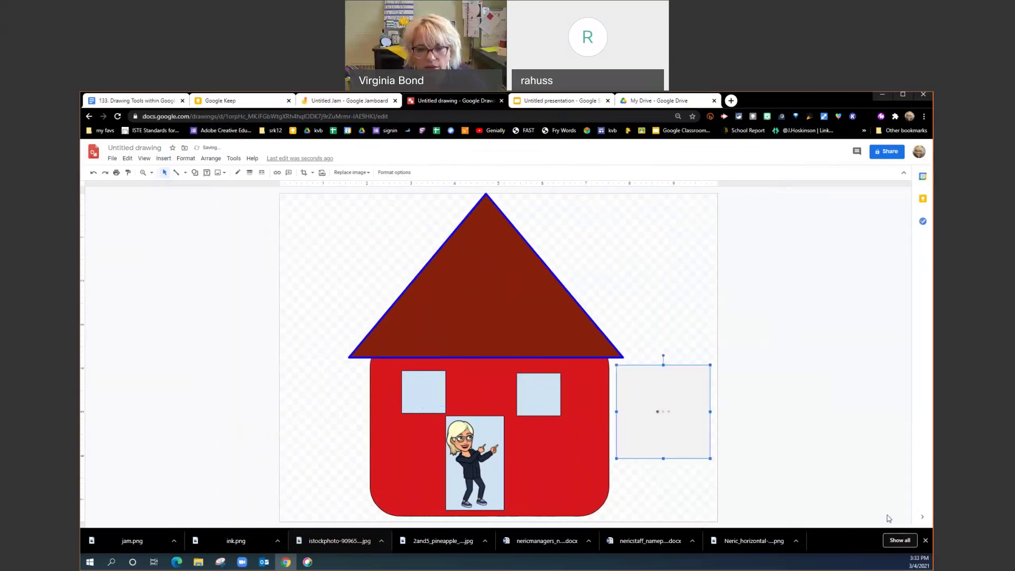
Enlarge the tree image and move it to the canvas's upper-right corner so it overlaps the roof's right slope
drag(671, 477, 677, 531)
drag(623, 421, 555, 340)
drag(638, 441, 638, 290)
click(527, 332)
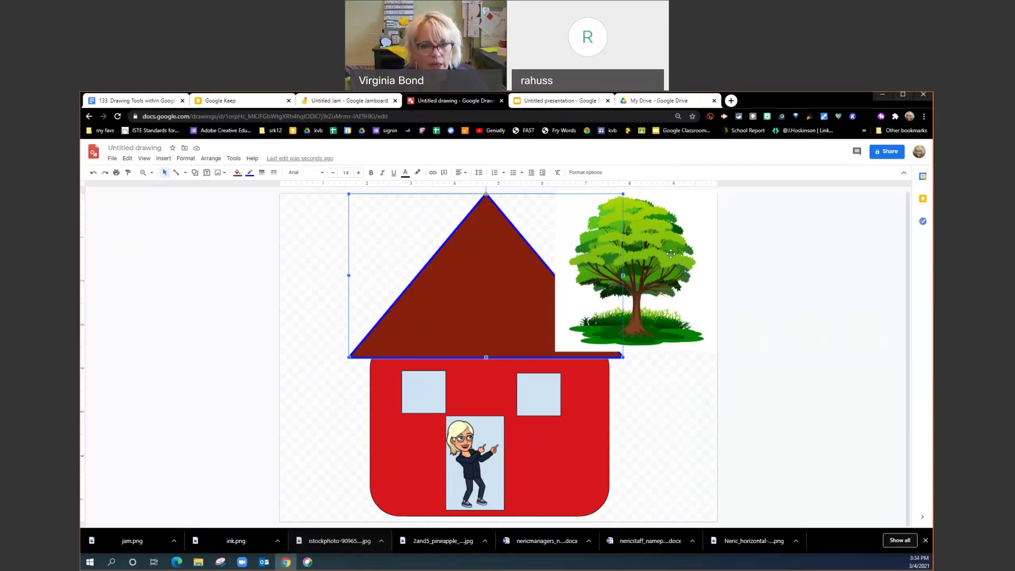
Send the tree image backward and to the back, behind the roof, and adjust its upper-right corner slightly inward
right_click(640, 260)
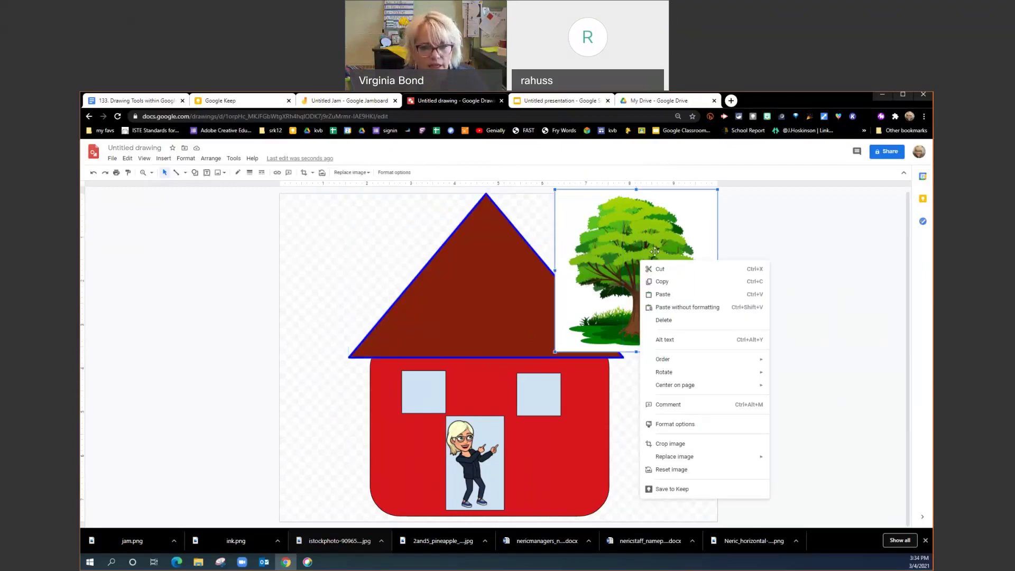
mouse_move(735, 361)
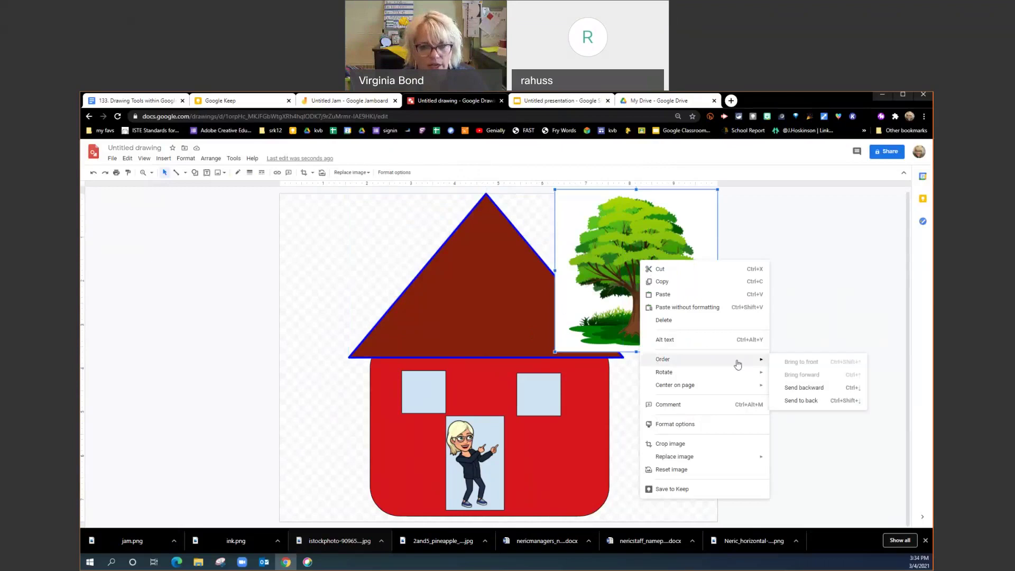
click(799, 391)
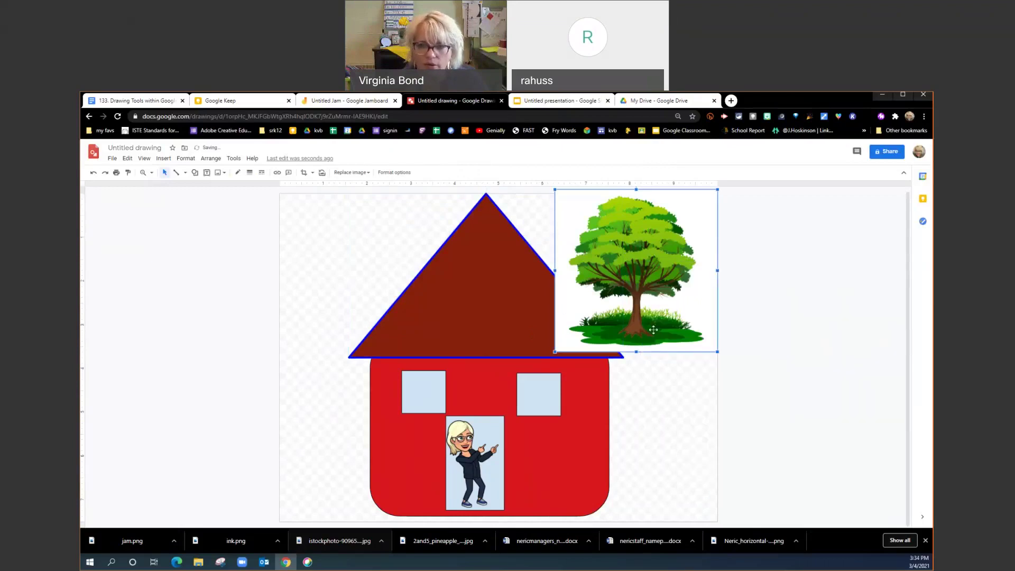
click(681, 391)
right_click(626, 281)
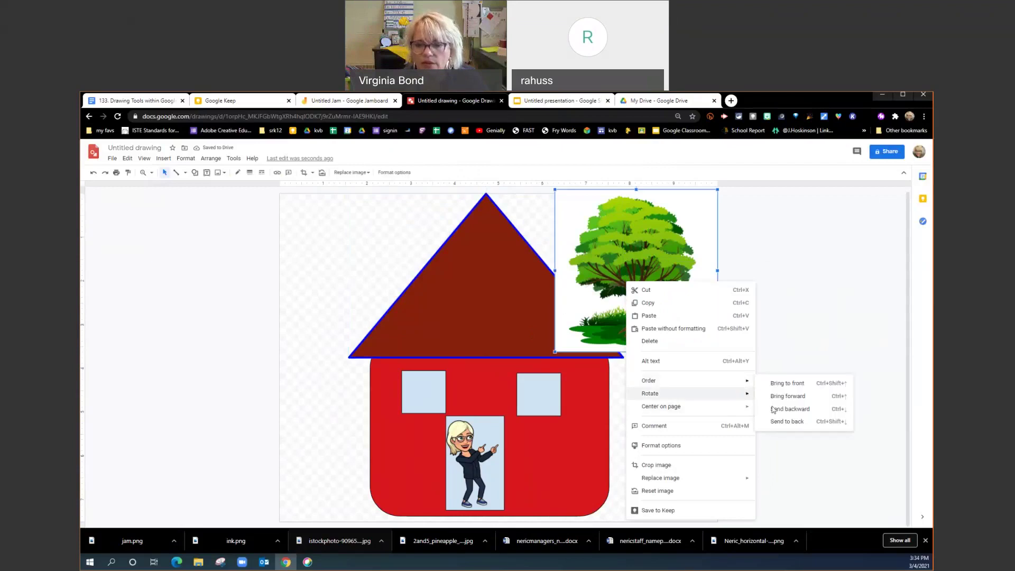
mouse_move(682, 387)
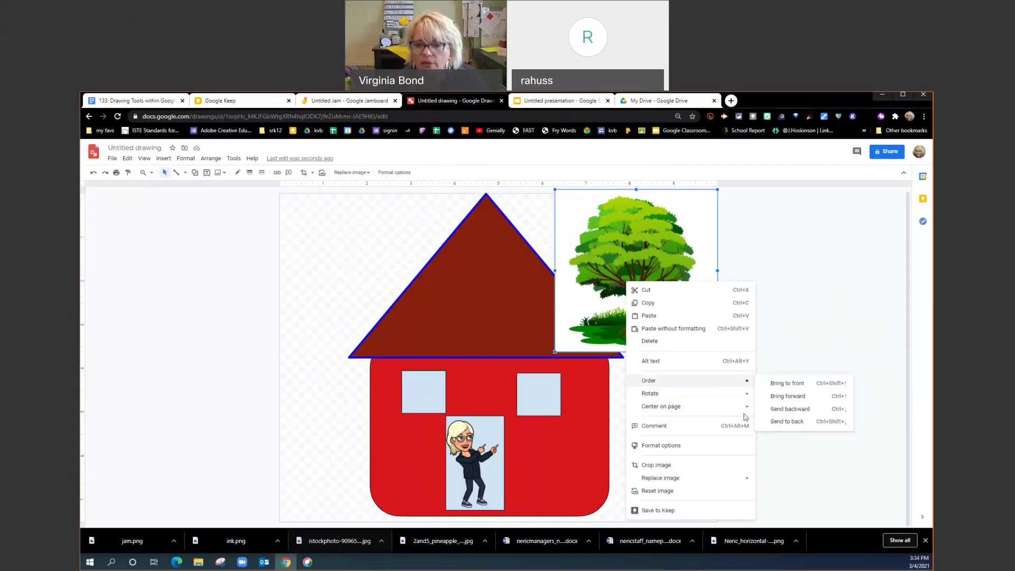
click(775, 421)
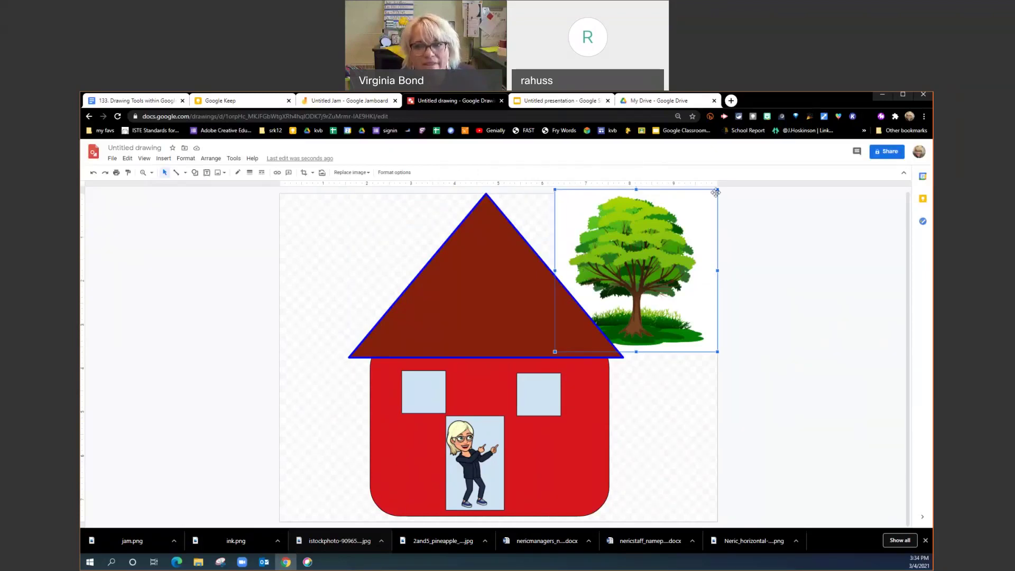
drag(716, 192, 713, 195)
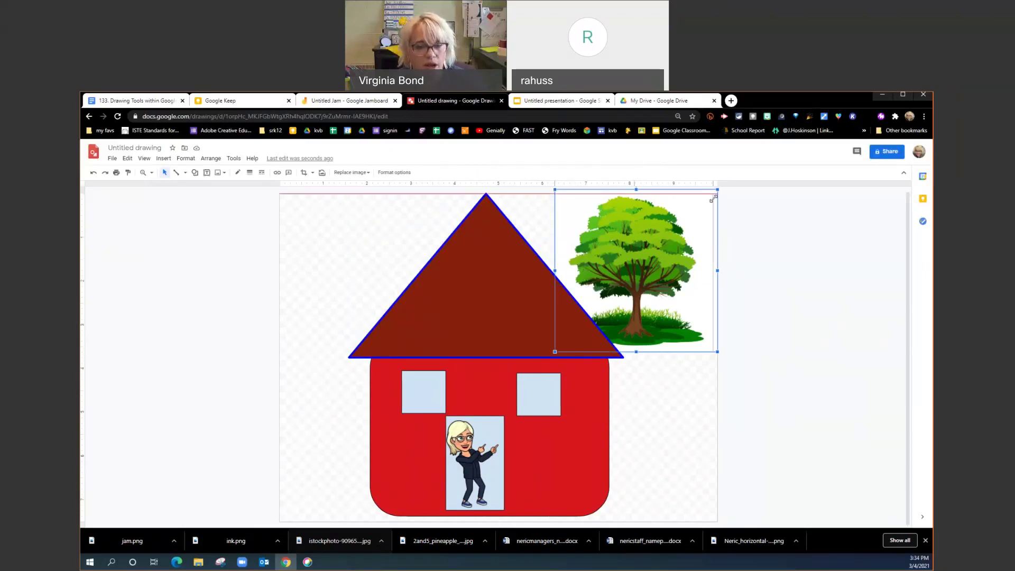
Switch to the Google Slides presentation and move the rounded rectangle down to the middle of the slide
click(544, 101)
mouse_move(505, 254)
mouse_down()
mouse_move(556, 305)
mouse_move(590, 363)
mouse_up()
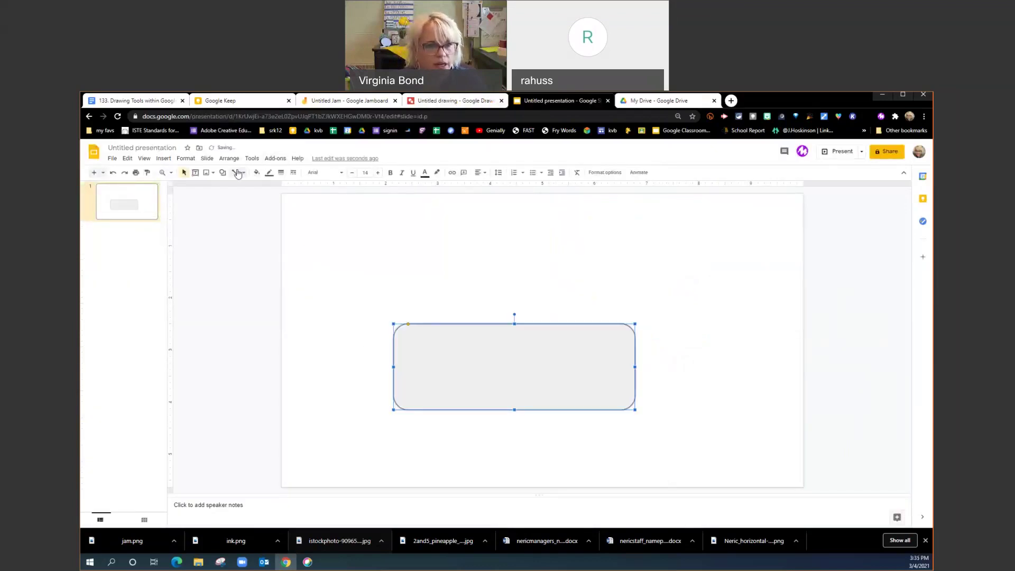
click(257, 173)
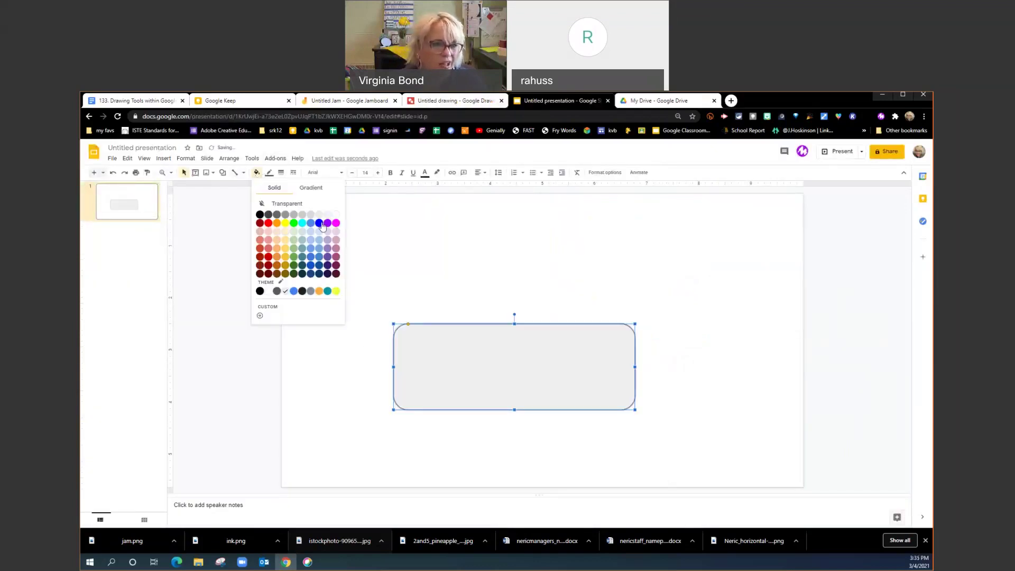
Draw a rectangle with two snipped upper corners overlapping the grey rounded rectangle and fill it with magenta
click(222, 173)
mouse_move(239, 189)
click(315, 198)
drag(479, 238, 717, 365)
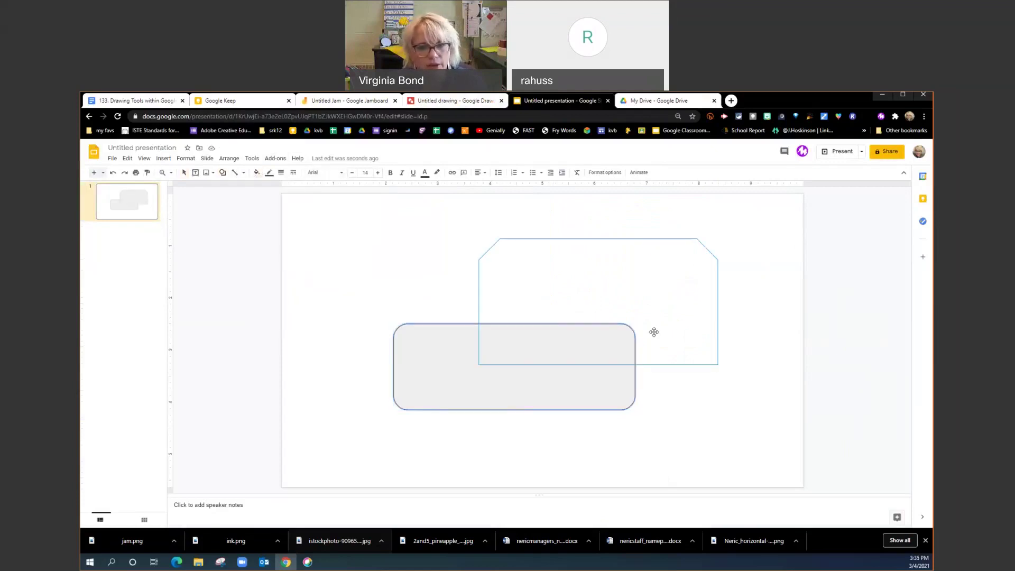
click(256, 172)
click(335, 222)
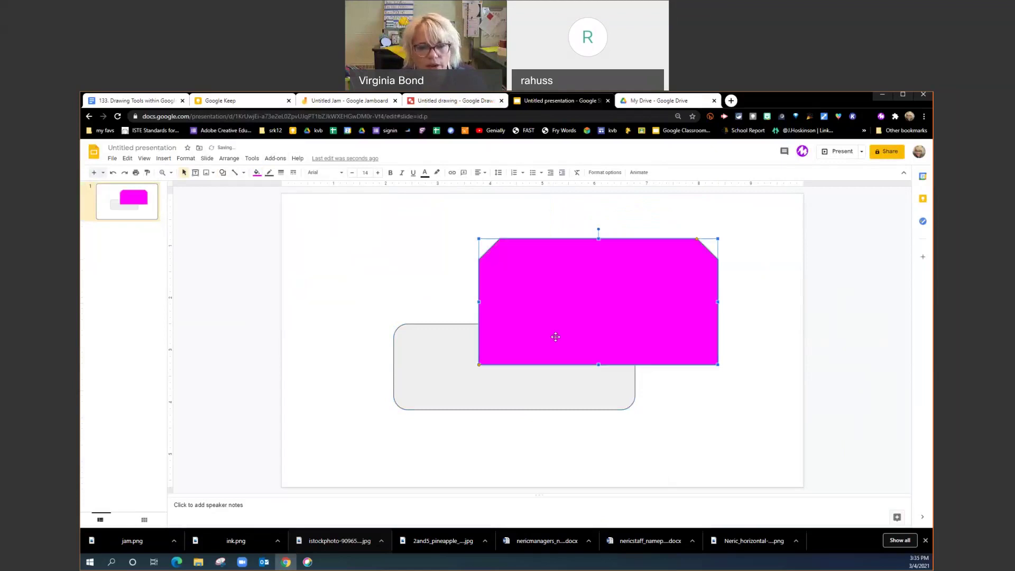
Send the magenta shape to the back, behind the grey rounded rectangle
right_click(600, 259)
mouse_move(623, 383)
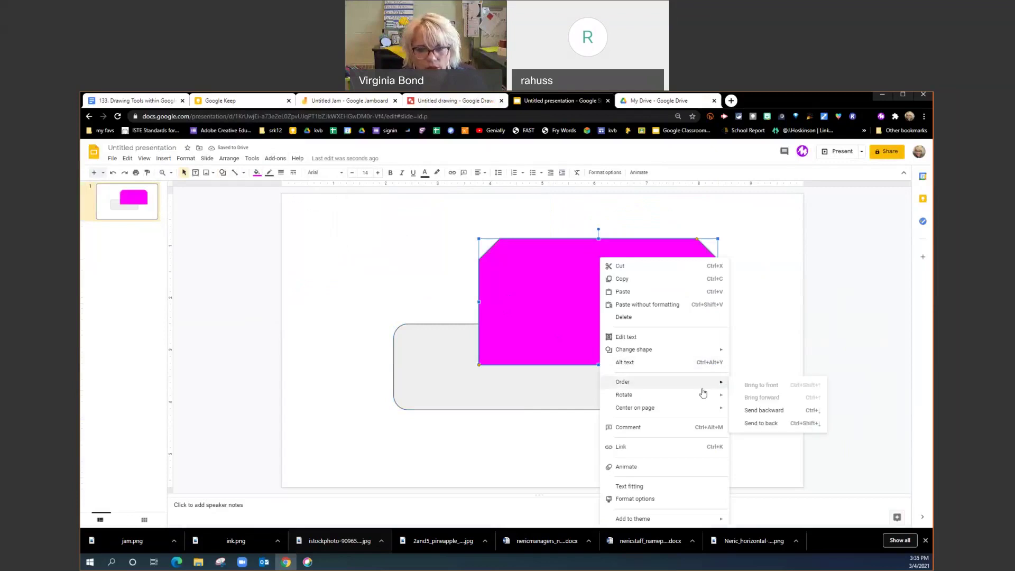
click(753, 424)
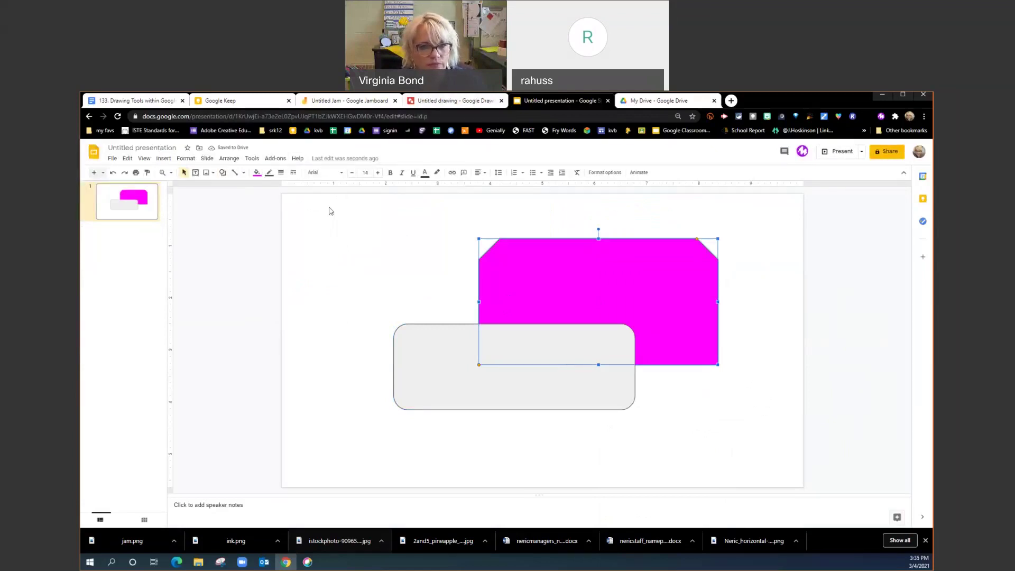
Draw a curved left arrow, fill it with blue and place it against the grey rectangle's right edge, overlapping the magenta shape
click(222, 172)
mouse_move(240, 200)
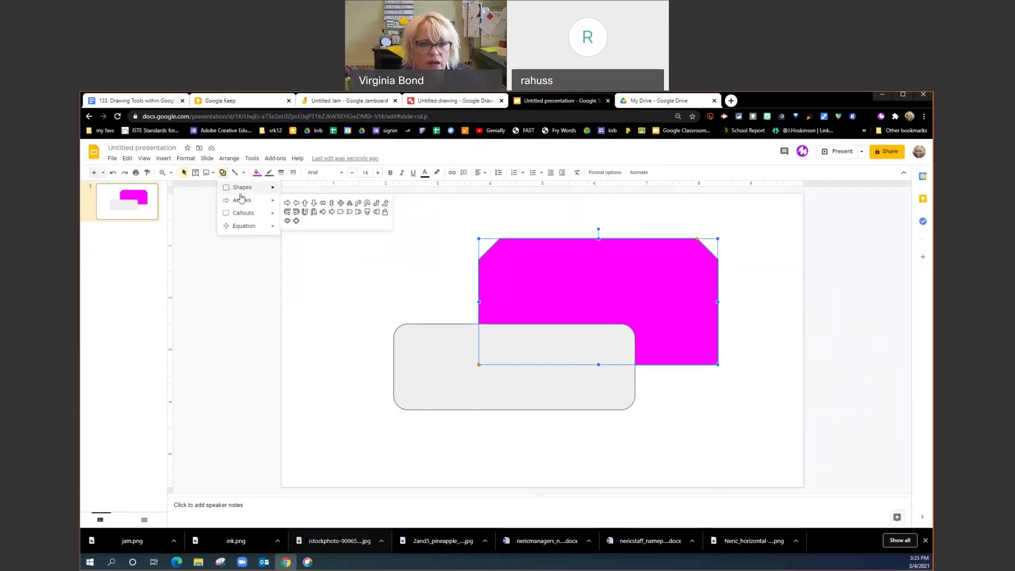
click(299, 207)
drag(455, 290, 607, 381)
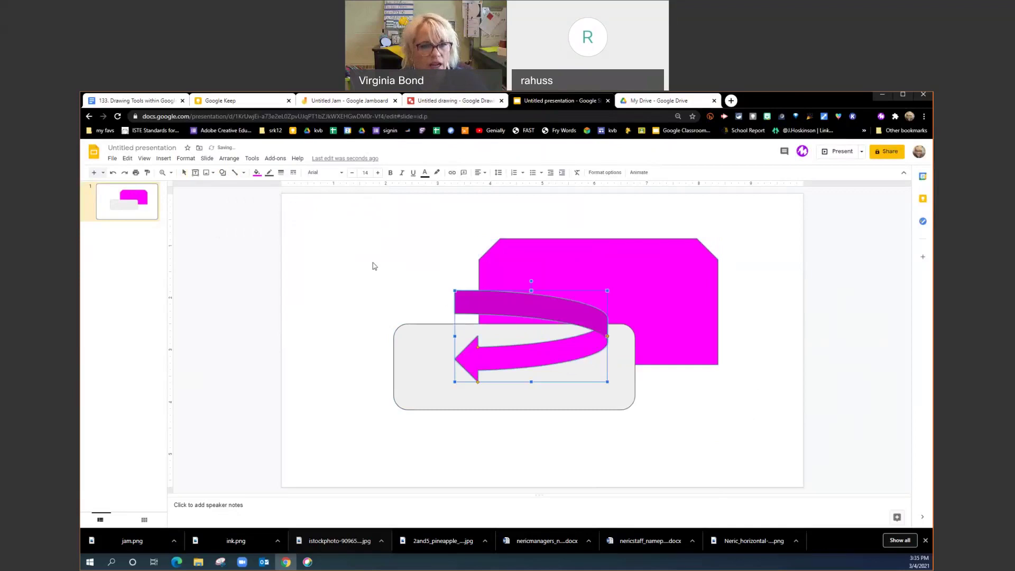
click(257, 173)
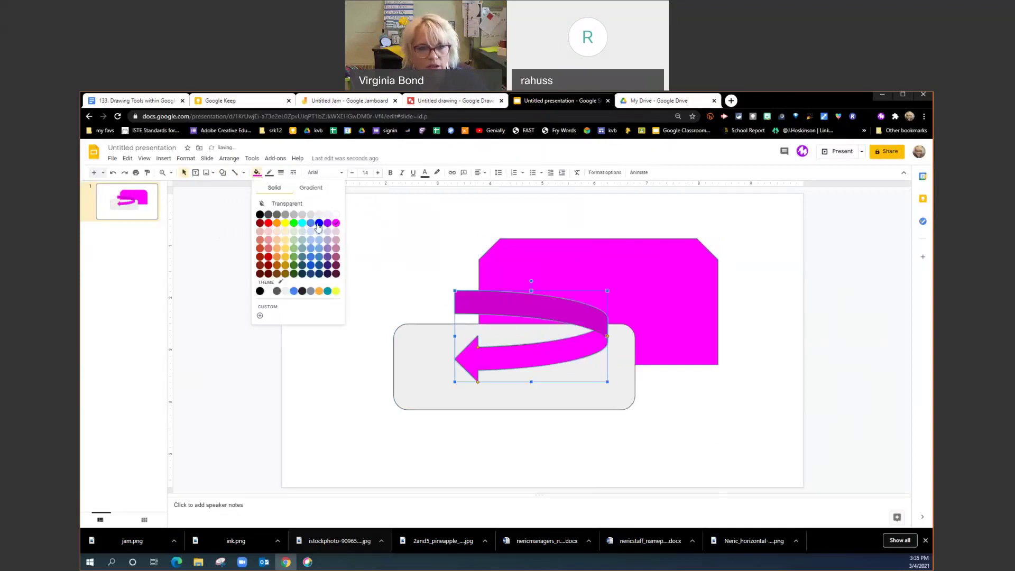
click(319, 229)
drag(530, 318, 714, 351)
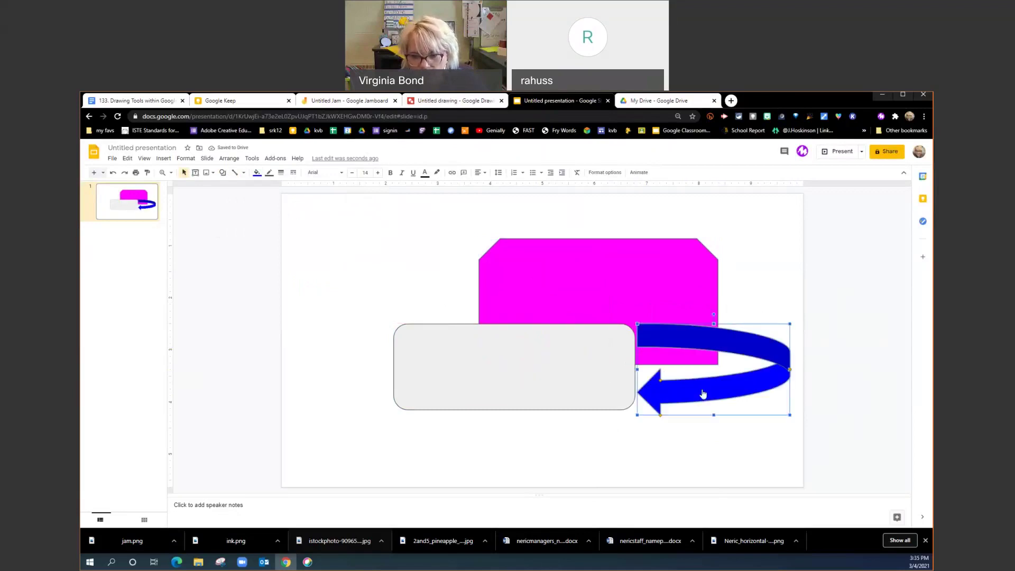
Send the blue curved arrow to the back and shift the grey rounded rectangle slightly down
right_click(702, 396)
mouse_move(750, 381)
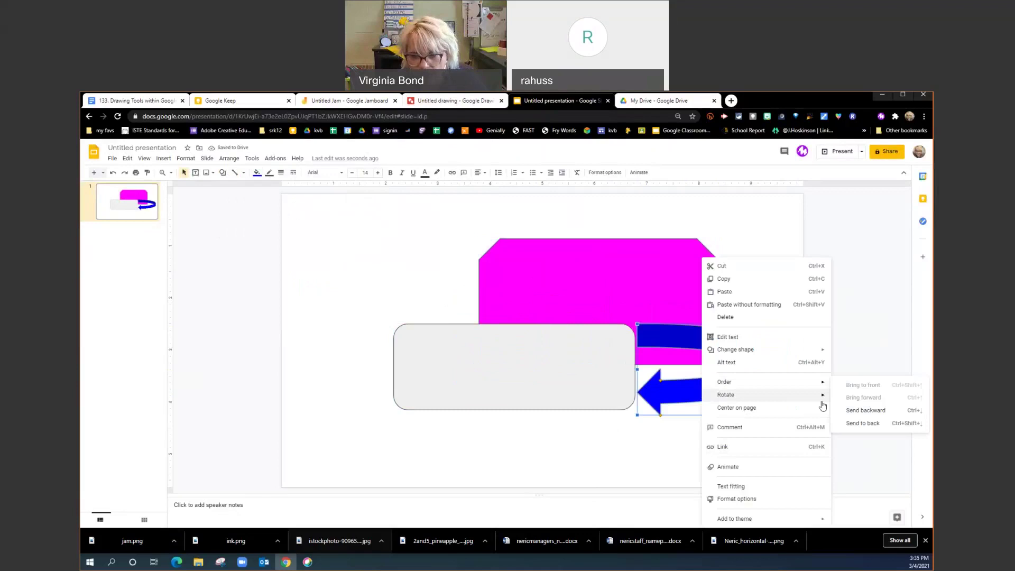
click(864, 422)
drag(618, 376, 613, 391)
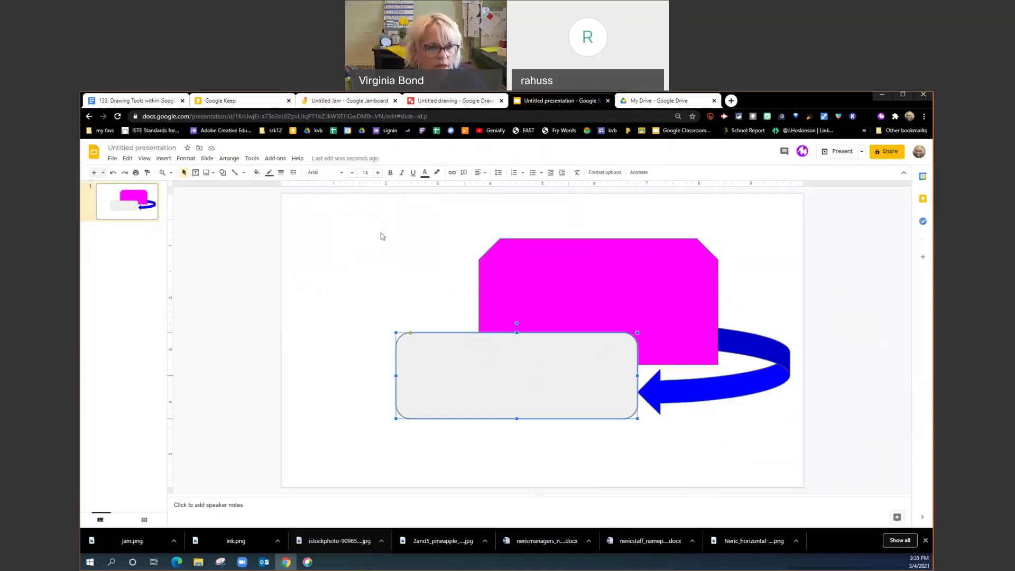
Return to the house drawing and nudge the right window slightly up to line up with the left window
click(415, 103)
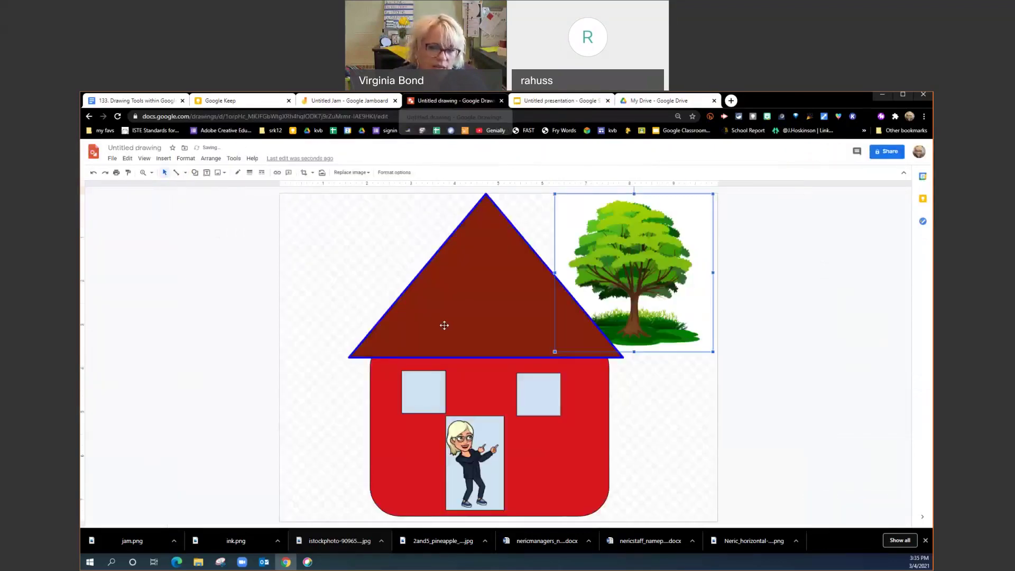
click(531, 389)
drag(531, 389, 532, 386)
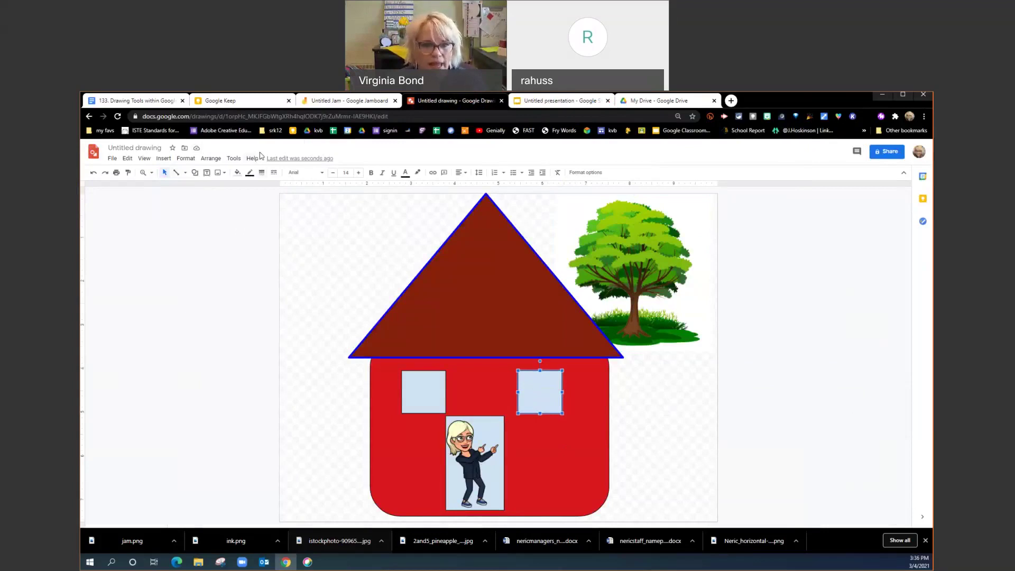
click(417, 173)
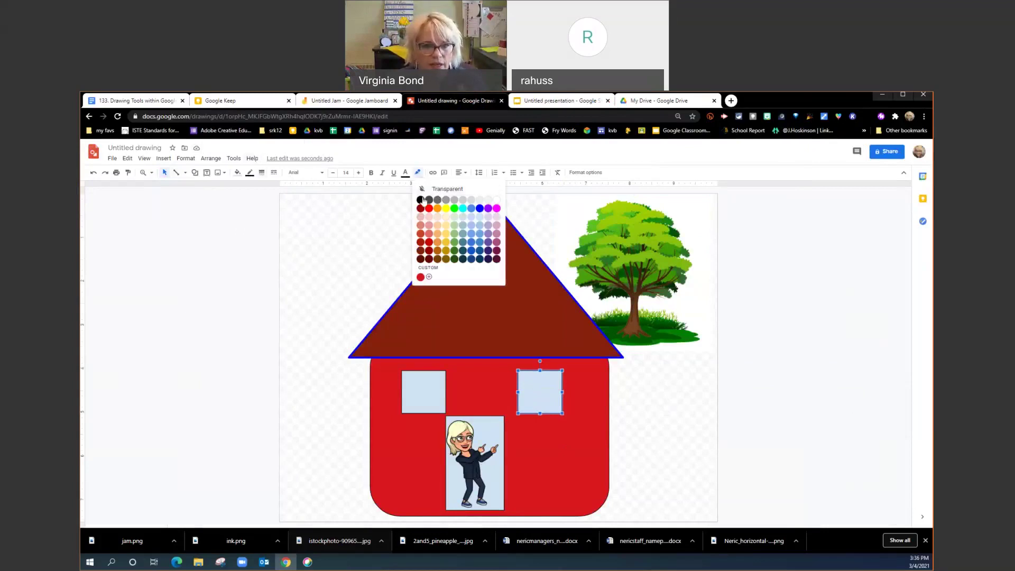
click(417, 173)
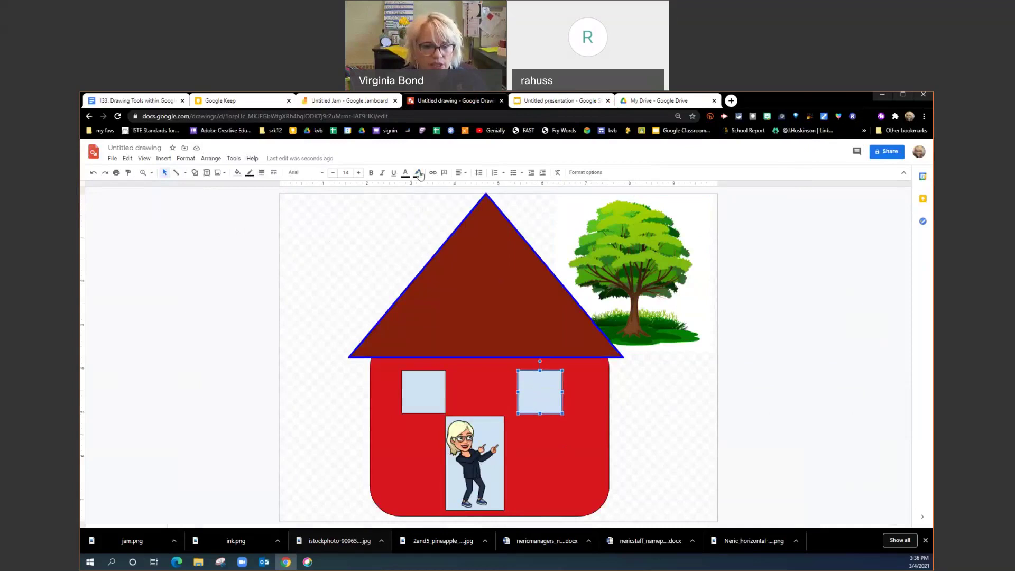
drag(302, 233, 315, 209)
click(347, 201)
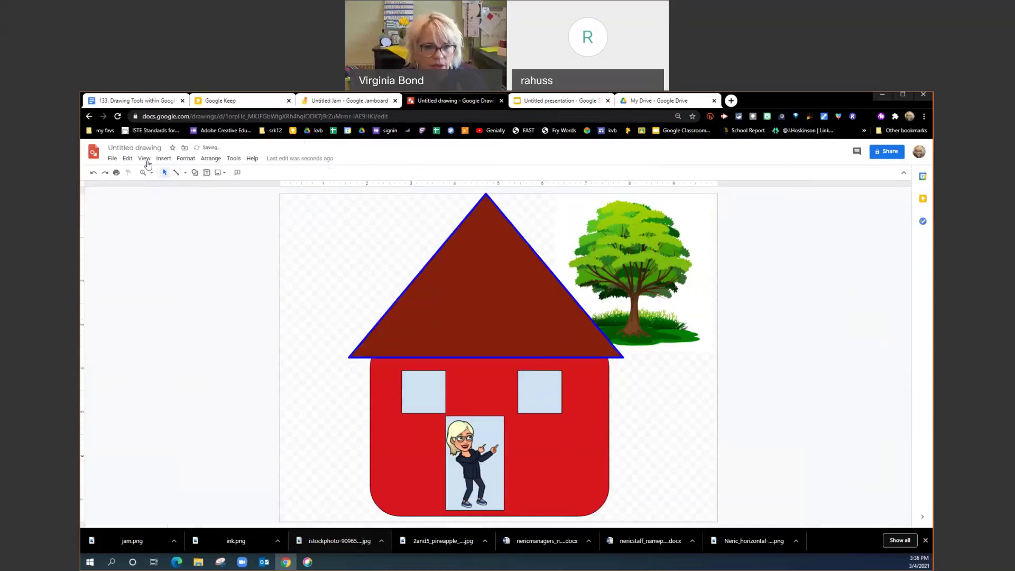
Draw a long vertical line with the Line tool down the empty area to the left of the house
click(185, 173)
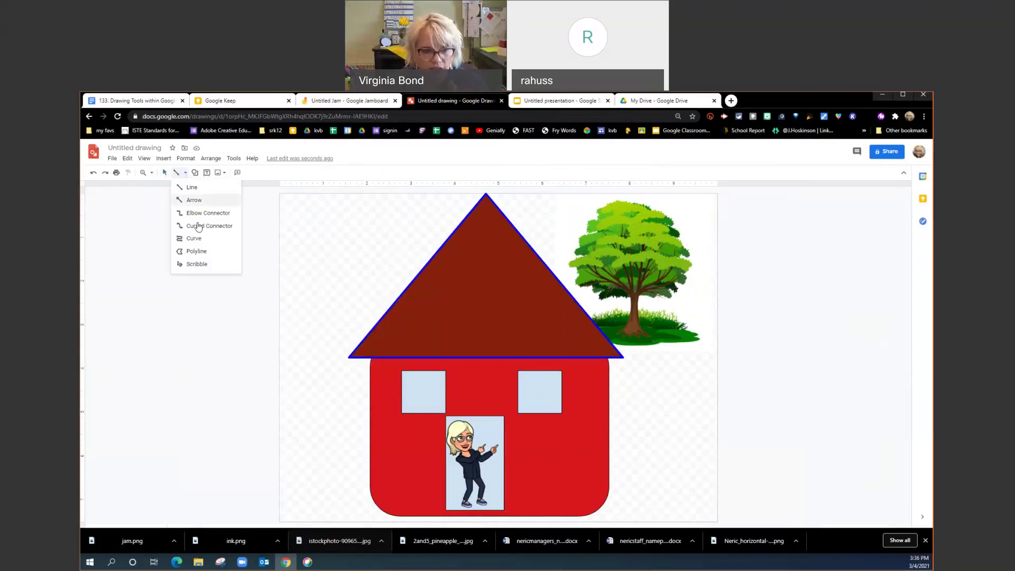
click(187, 188)
drag(297, 199, 288, 251)
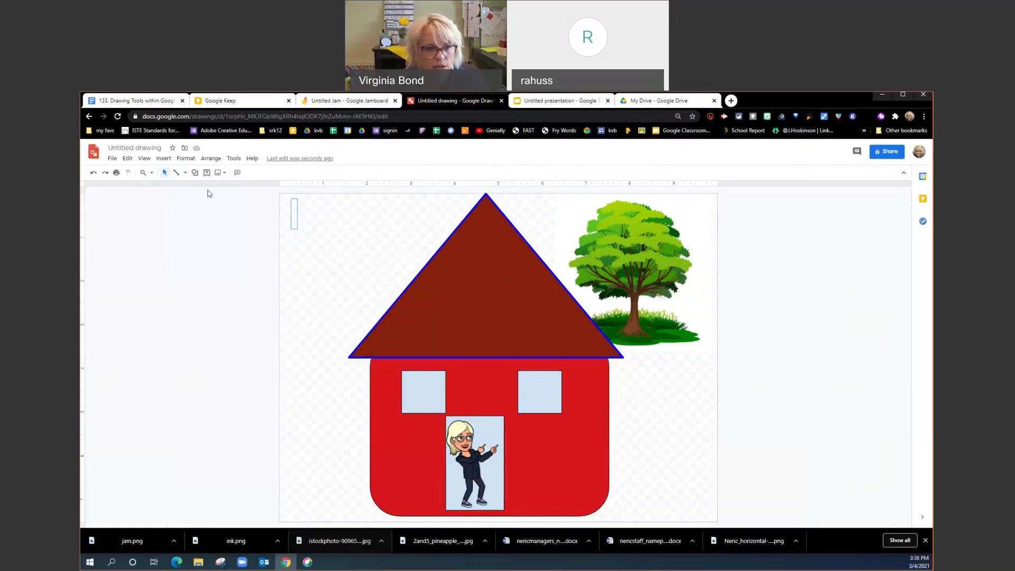
click(185, 174)
click(190, 187)
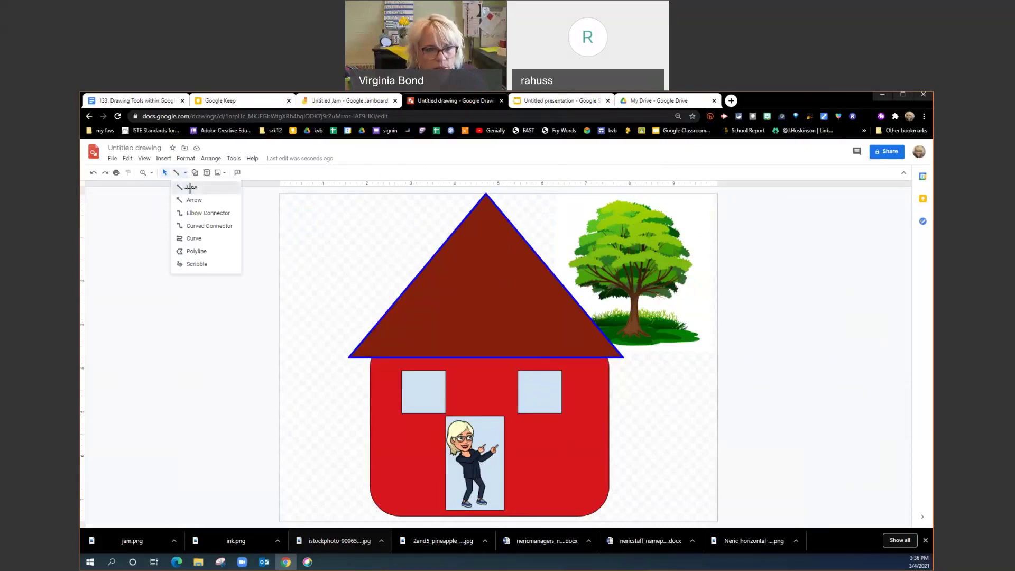
drag(297, 208, 298, 481)
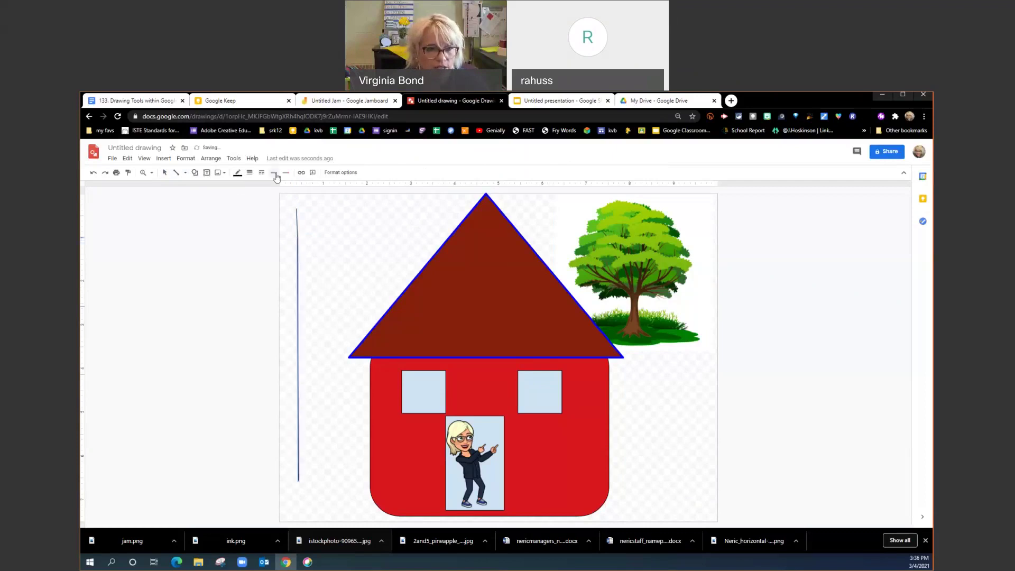
Format the long vertical line in purple with a 16px weight and a dotted dash style
click(238, 173)
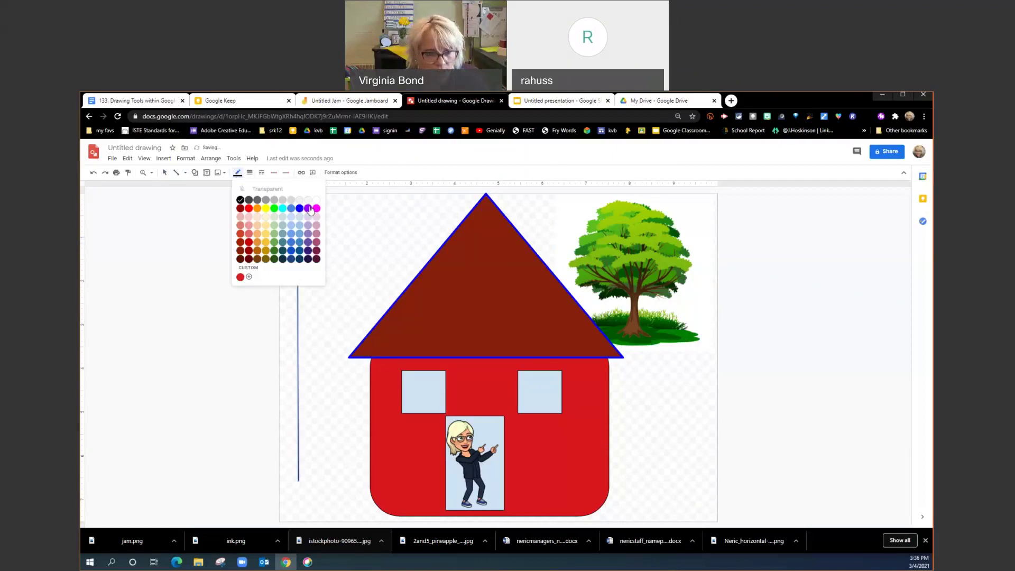
click(310, 209)
click(249, 172)
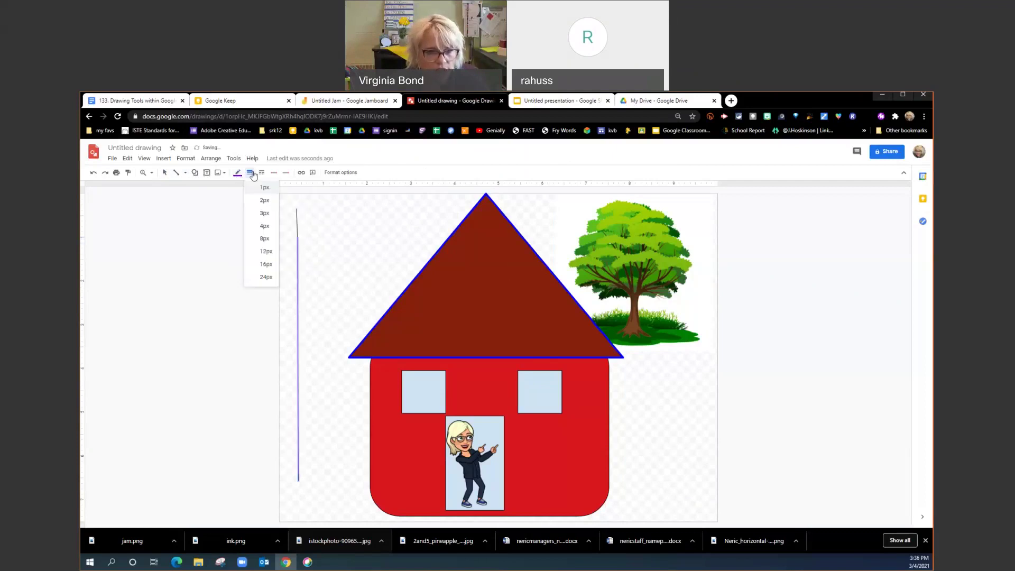
click(266, 264)
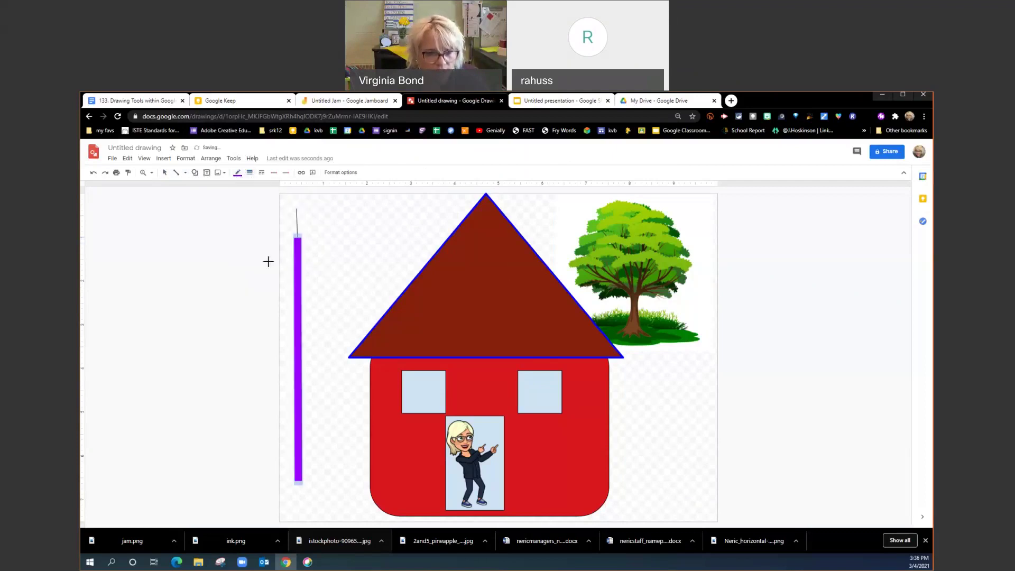
click(262, 173)
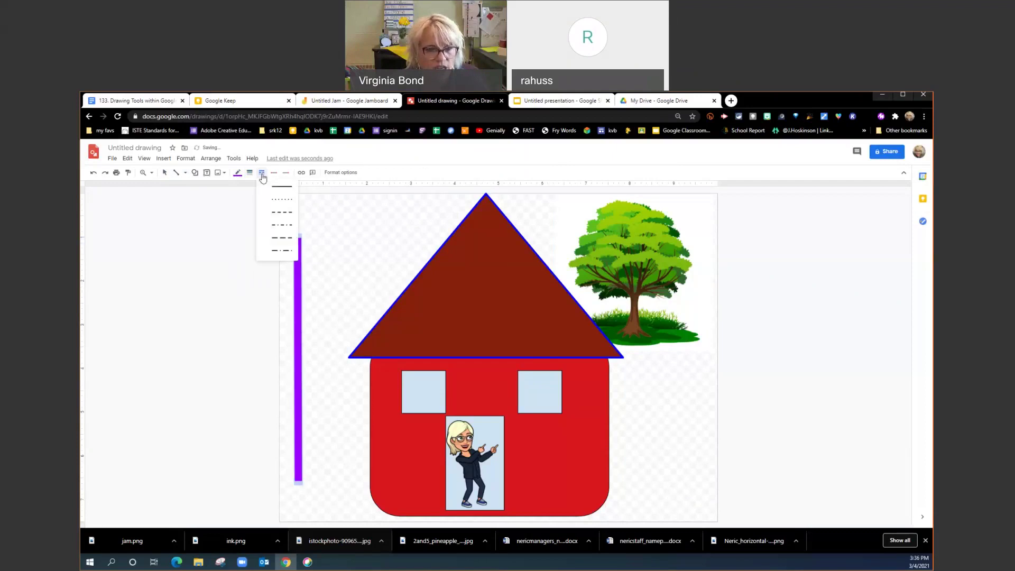
click(280, 203)
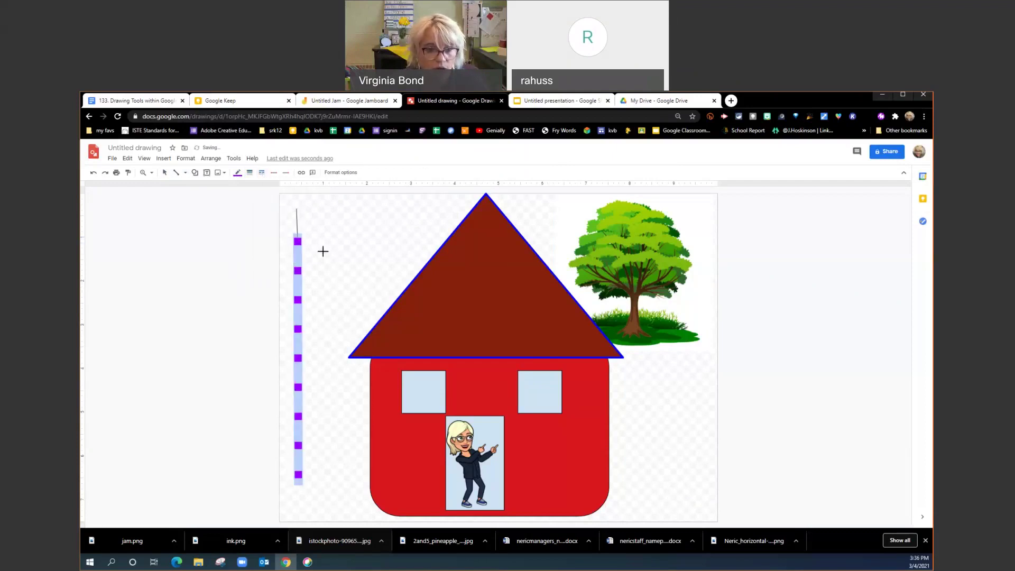
Give the purple line a solid arrowhead at its lower end and a solid circle at its upper end
click(272, 173)
click(286, 193)
click(286, 173)
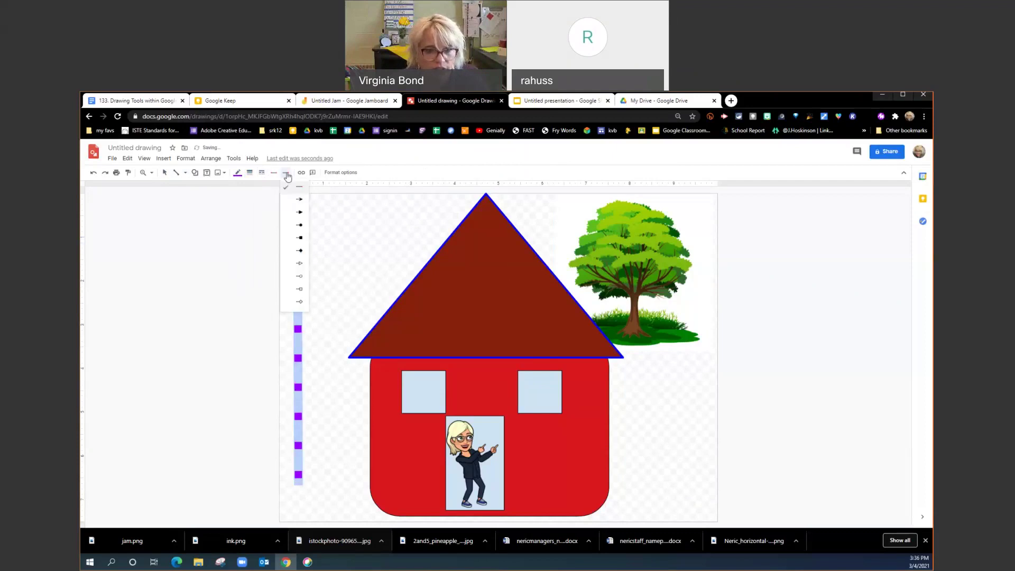
click(300, 212)
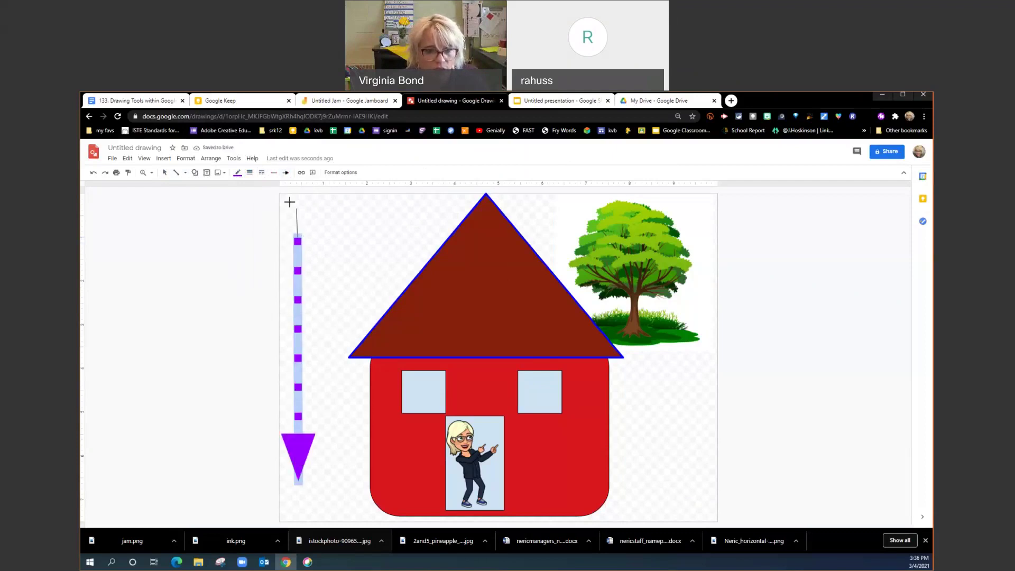
click(274, 172)
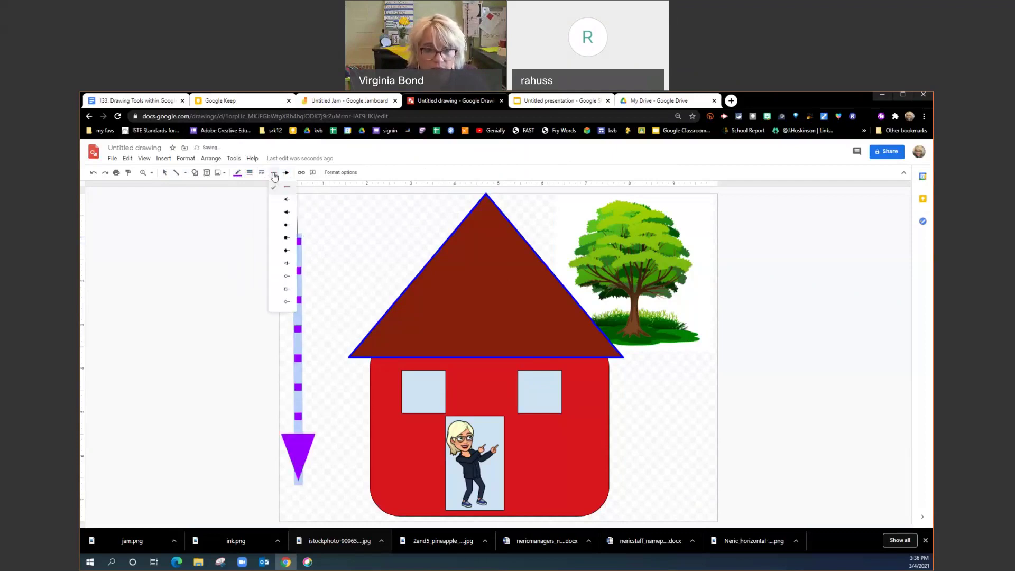
click(287, 224)
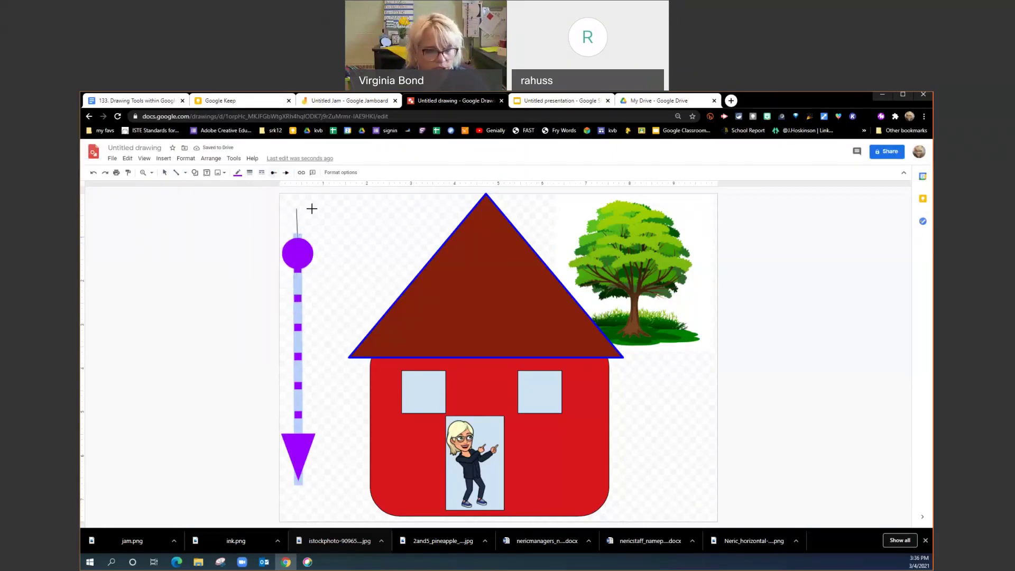
Move the purple dotted arrow up over the short black line above it and copy the arrow
click(165, 173)
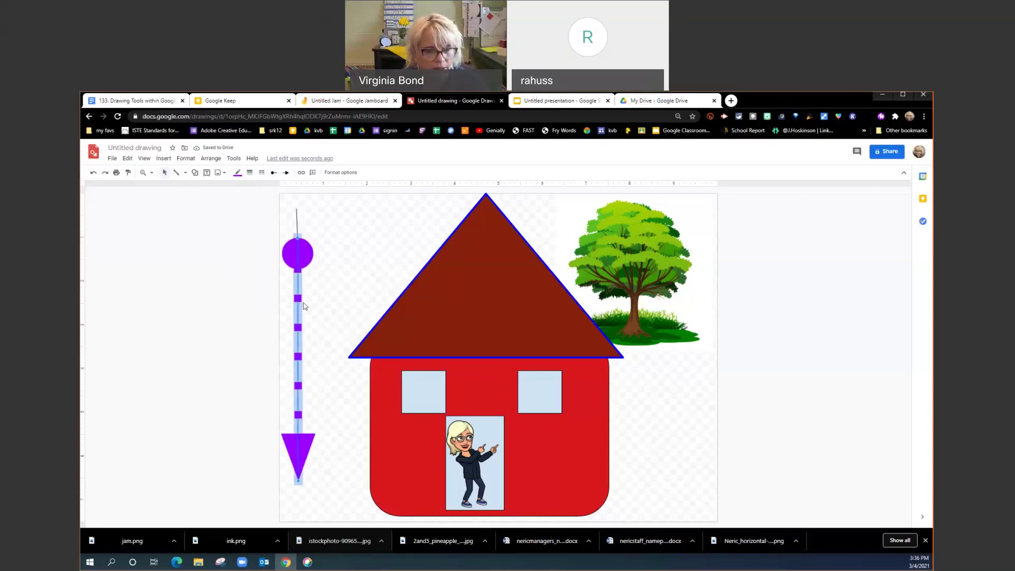
drag(299, 306, 296, 264)
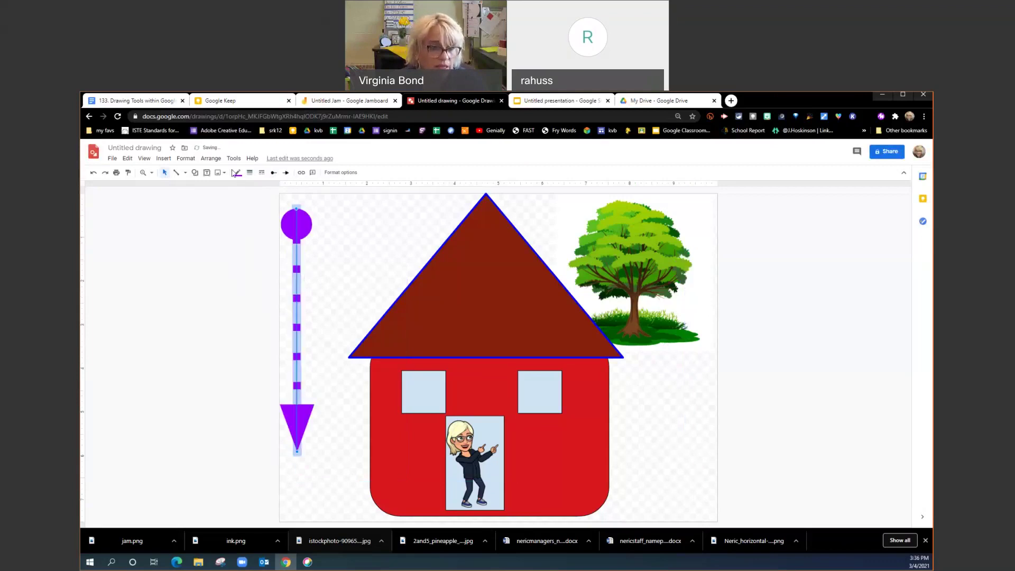
click(186, 173)
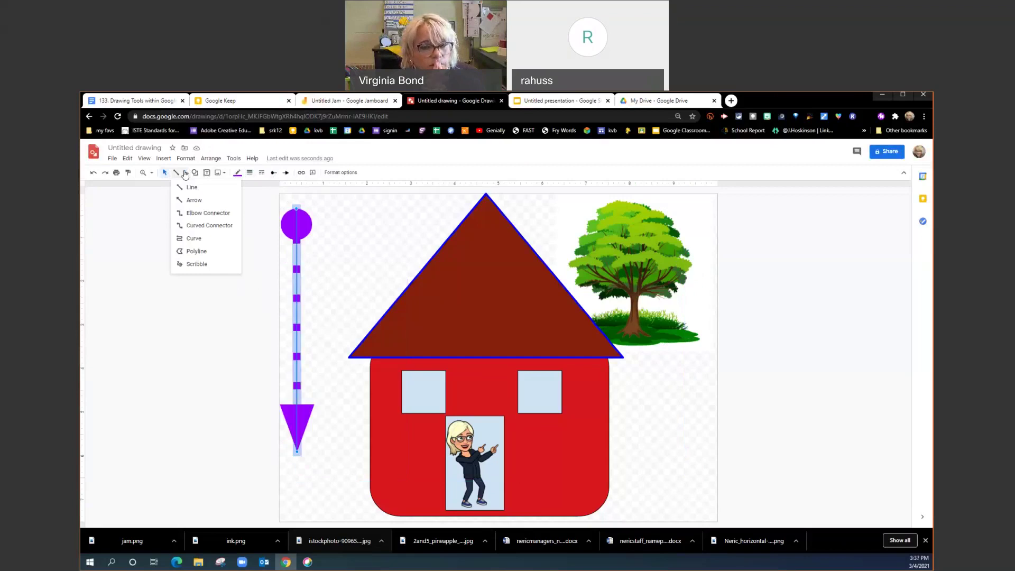
click(302, 234)
right_click(302, 234)
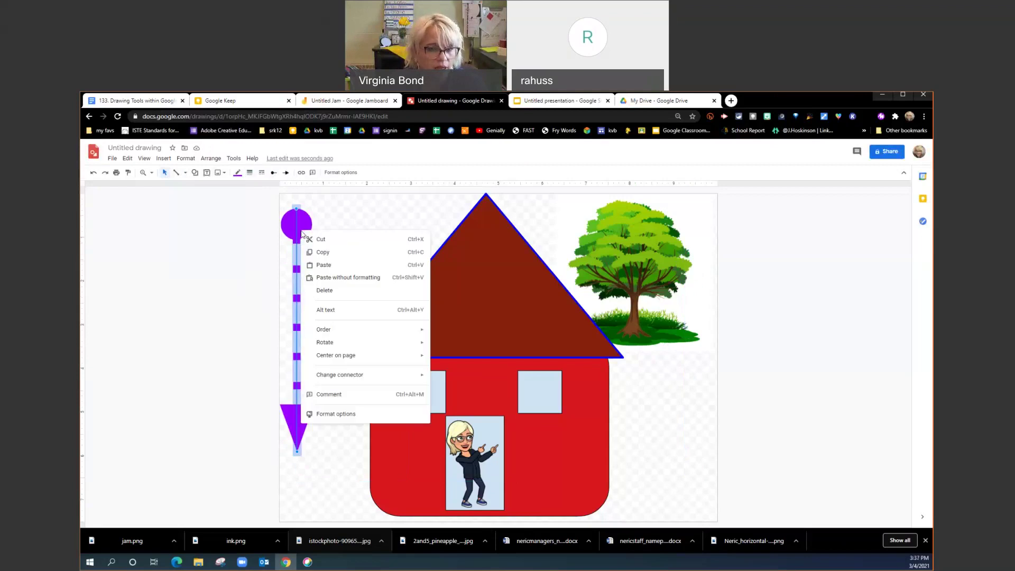
click(318, 256)
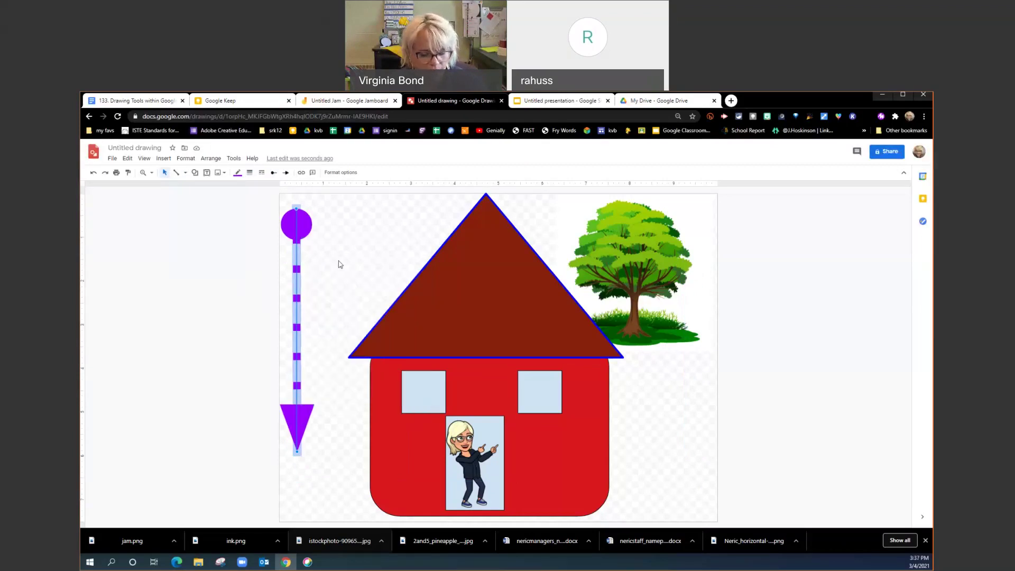
Paste two copies of the purple dotted arrow and place them beside the original
key(ctrl+v)
drag(306, 231, 350, 246)
key(ctrl+v)
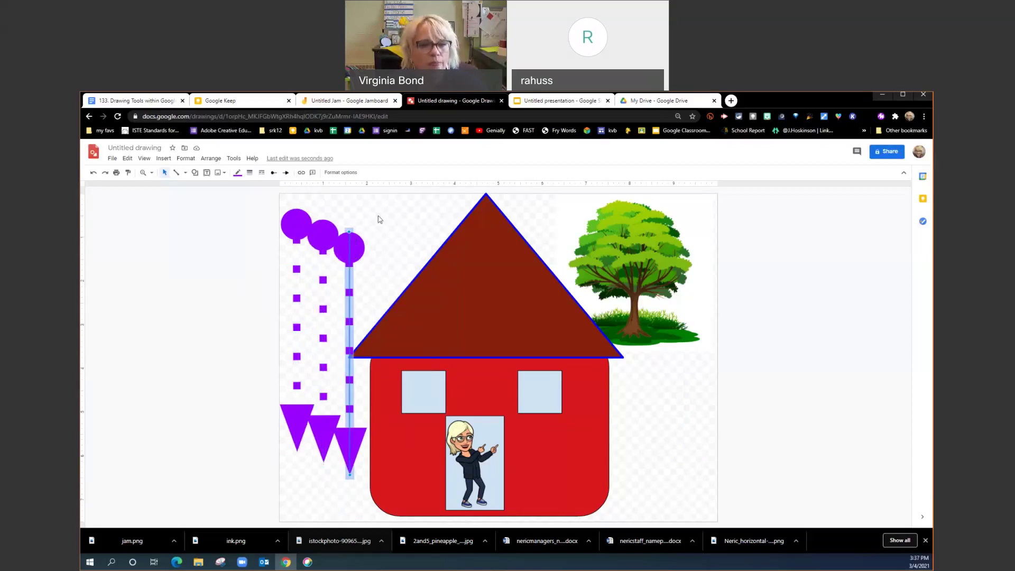
Try to scribble a short stroke above the roof's right slope
click(185, 173)
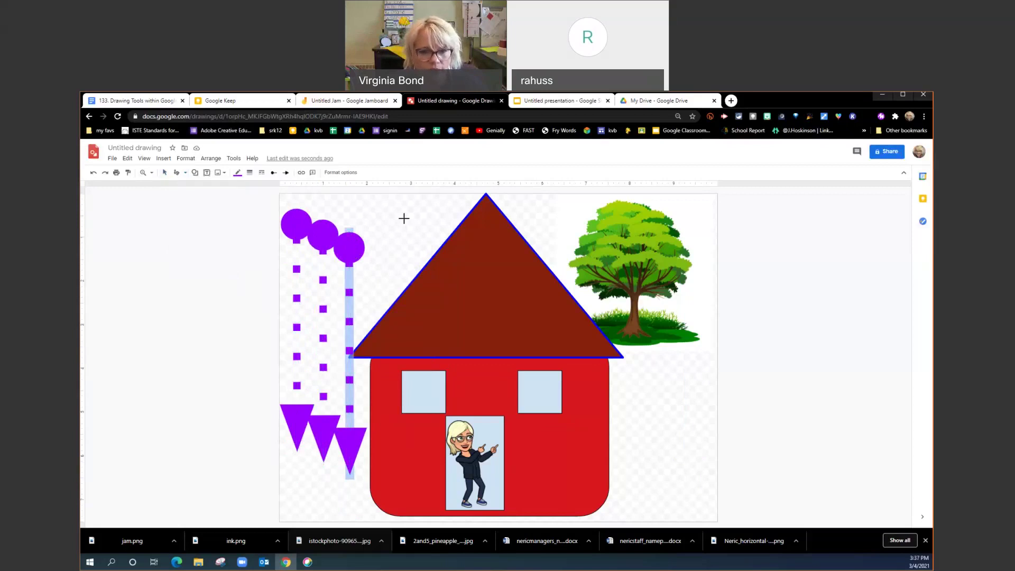
drag(531, 204, 534, 246)
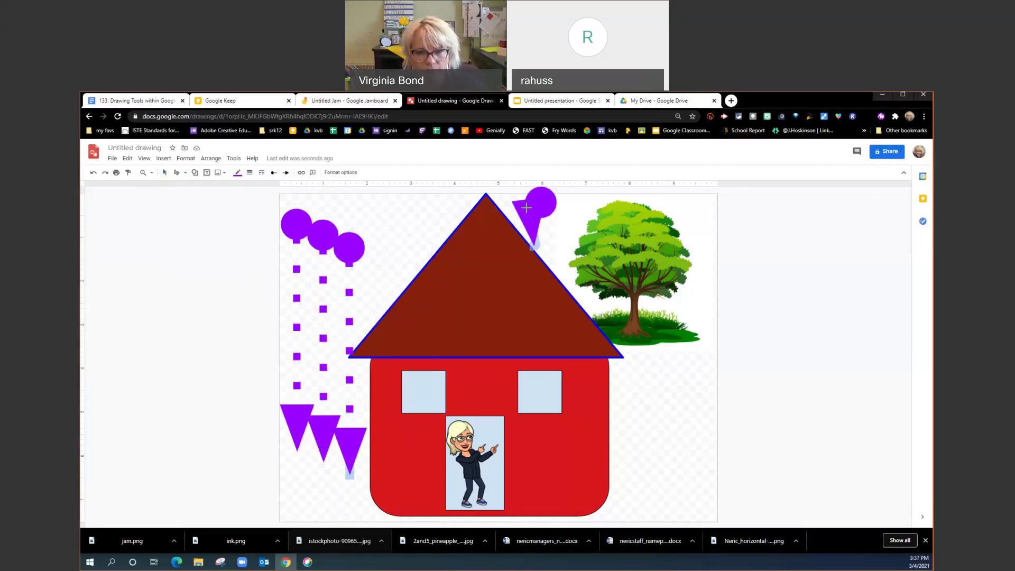
key(ctrl+z)
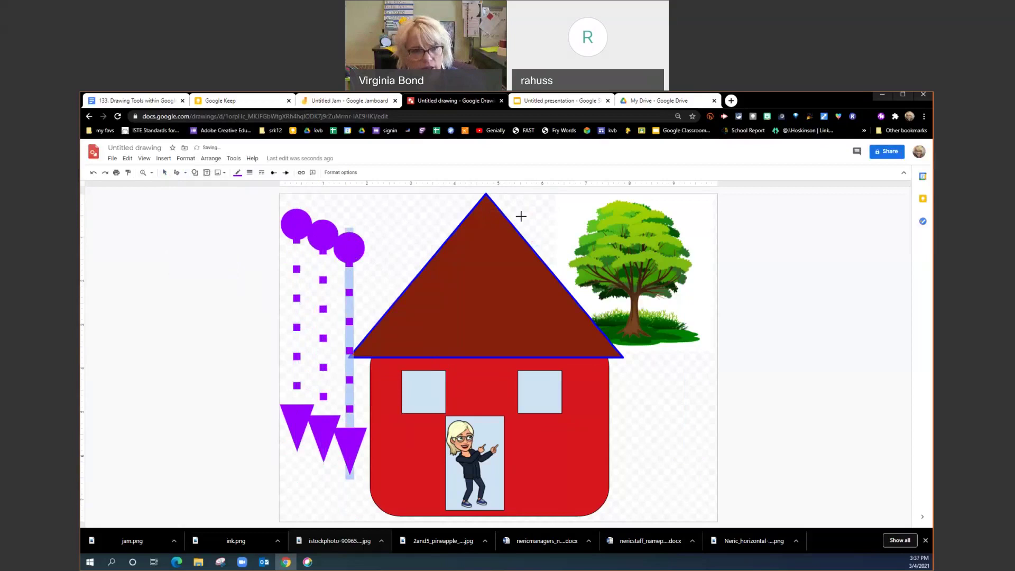
click(185, 172)
key(Escape)
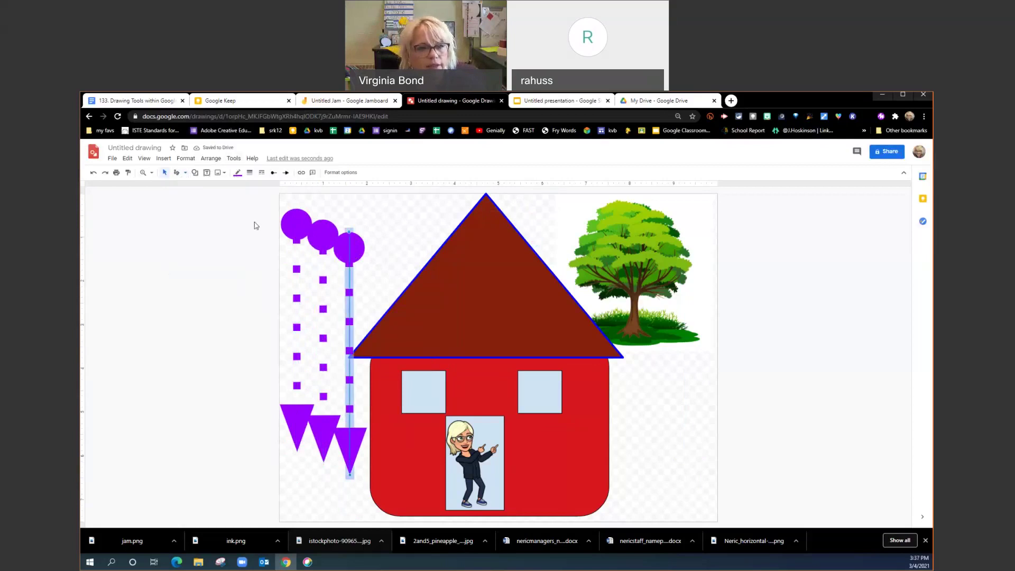
Remove the circle and the arrowhead from the ends of the third purple dotted line
click(273, 172)
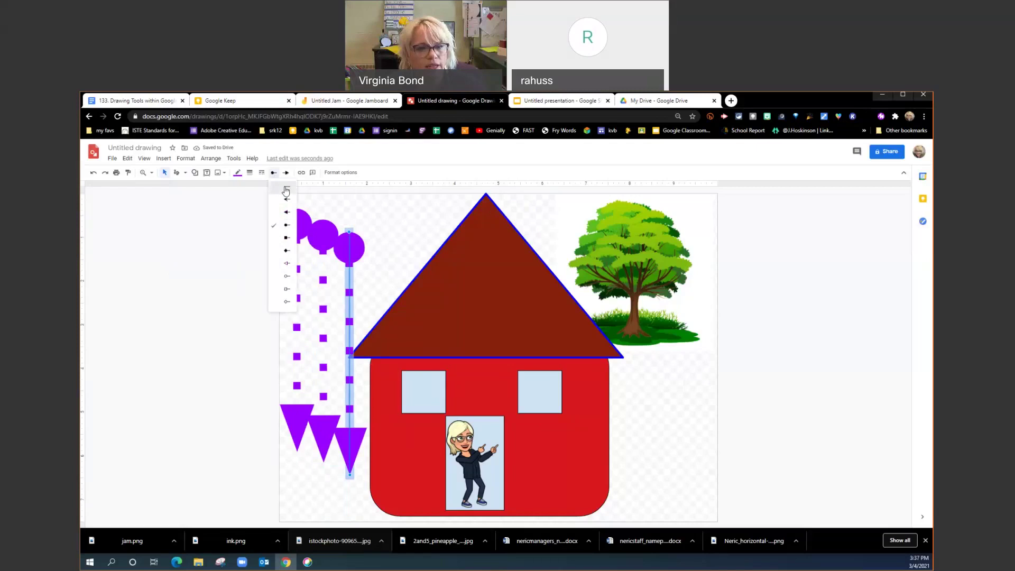
click(286, 190)
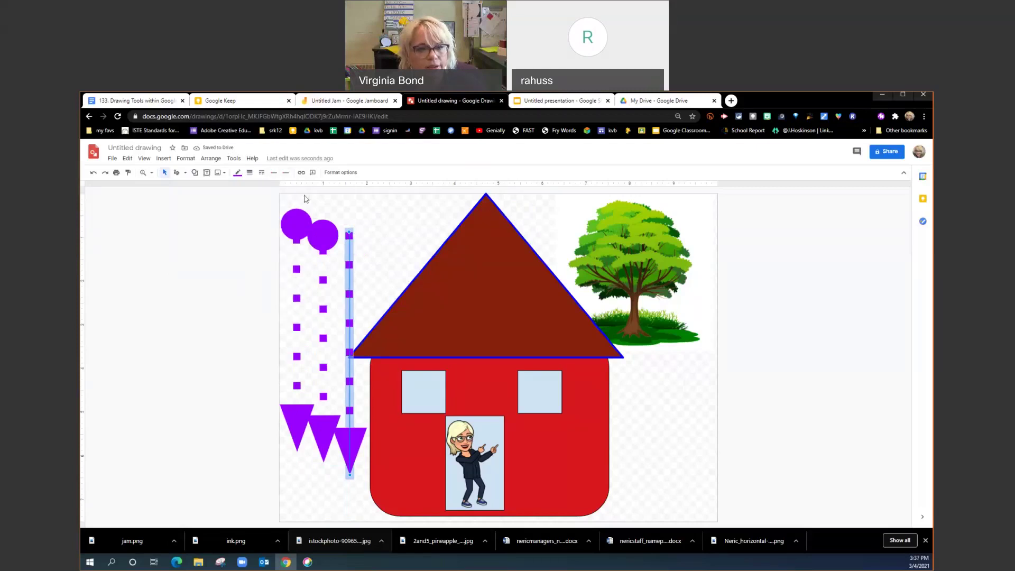
Scribble a chimney outline in two strokes on the roof's right slope, beside the tree
click(184, 172)
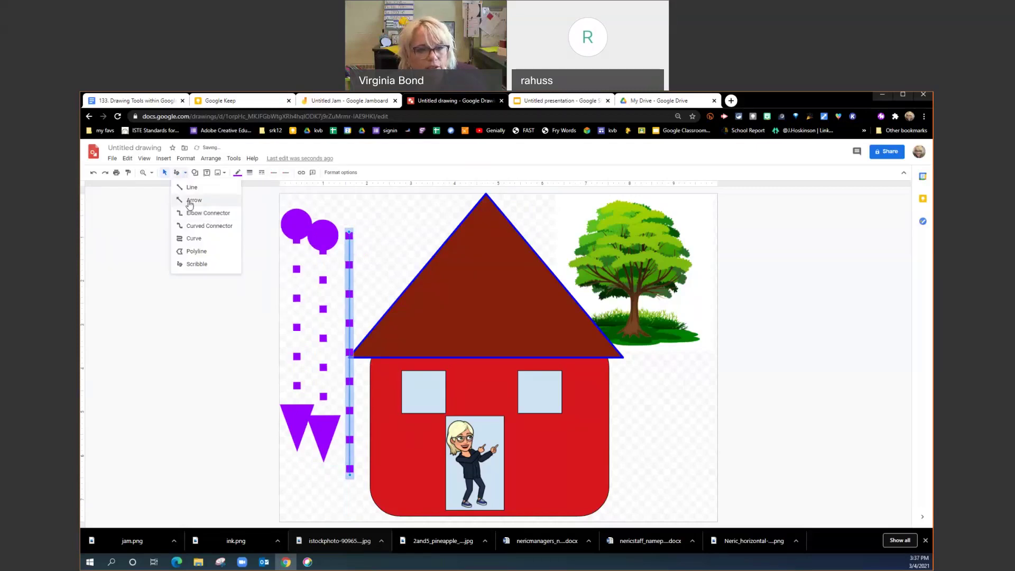
click(184, 264)
drag(535, 212, 535, 268)
mouse_move(537, 204)
mouse_down()
mouse_move(572, 260)
mouse_move(572, 309)
mouse_up()
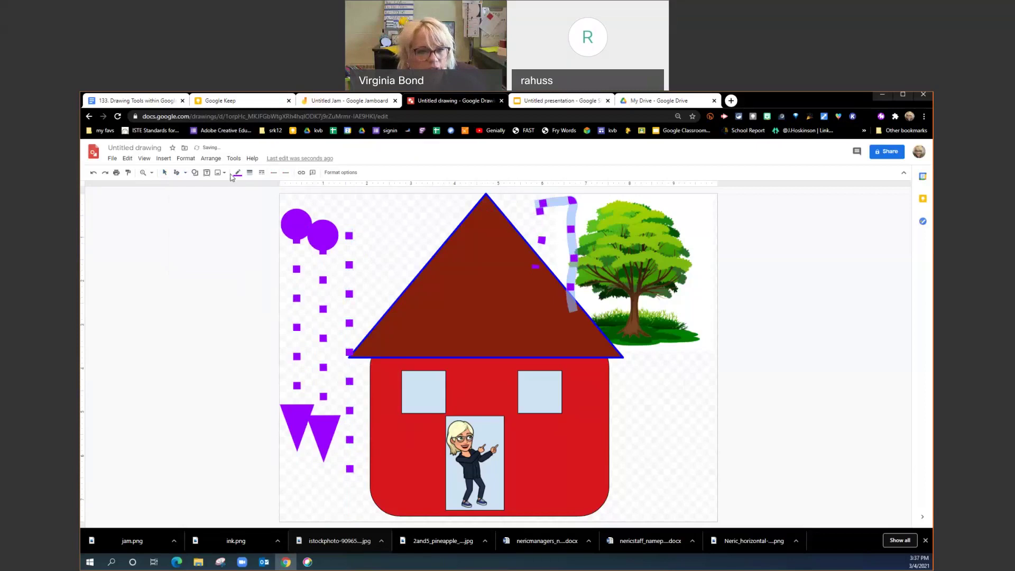
Change both purple chimney strokes from dotted to a solid line style
click(262, 173)
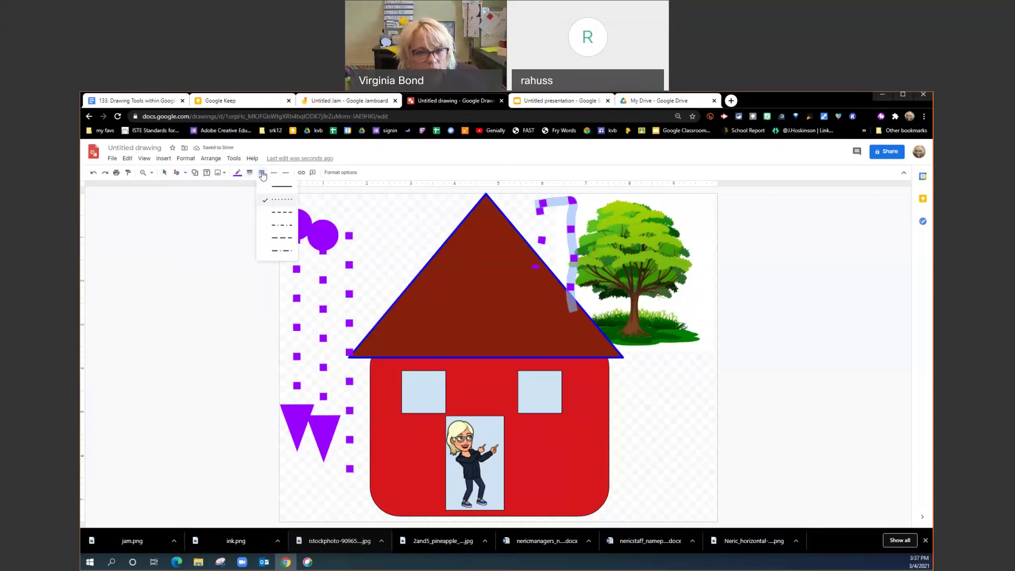
click(282, 187)
click(541, 237)
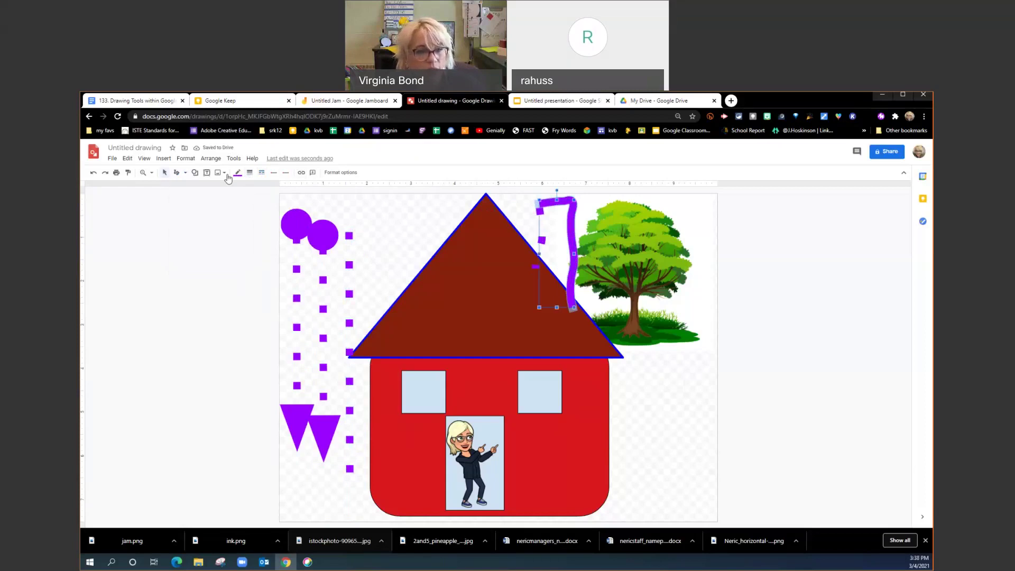
click(164, 175)
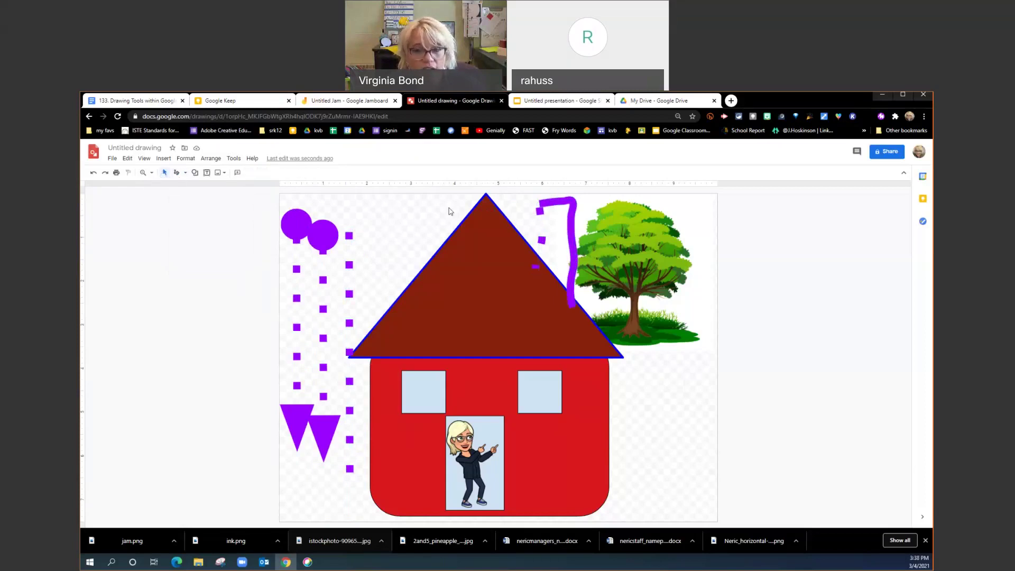
click(539, 240)
click(237, 172)
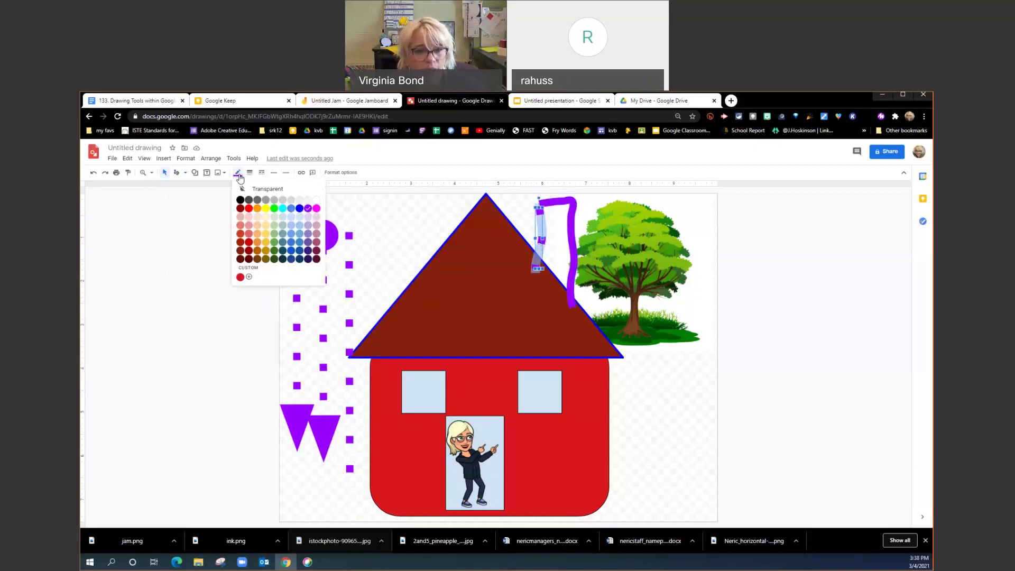
click(308, 209)
click(250, 172)
click(265, 277)
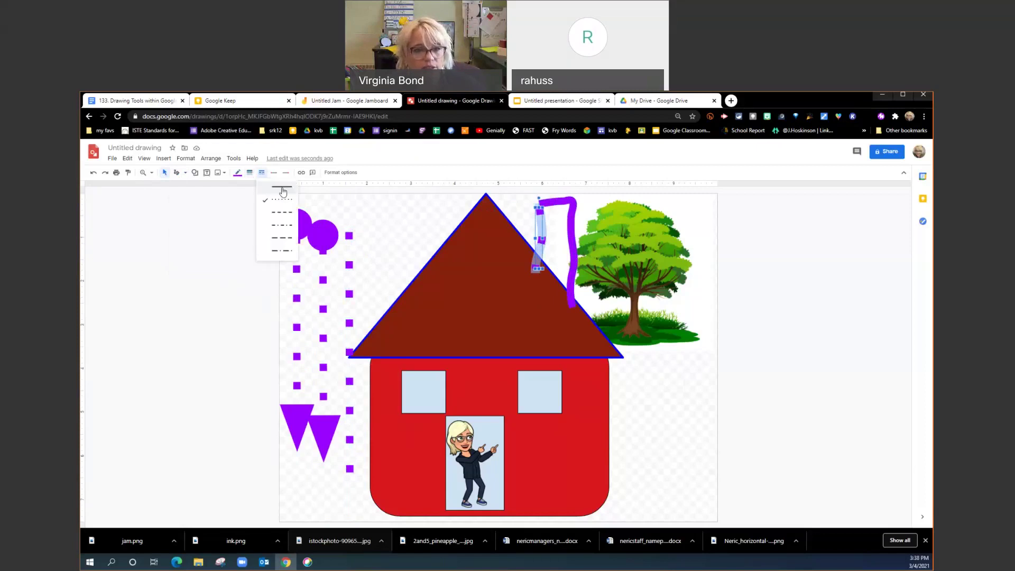
Recolor the triangular roof with a green fill and a dark cyan border
click(526, 275)
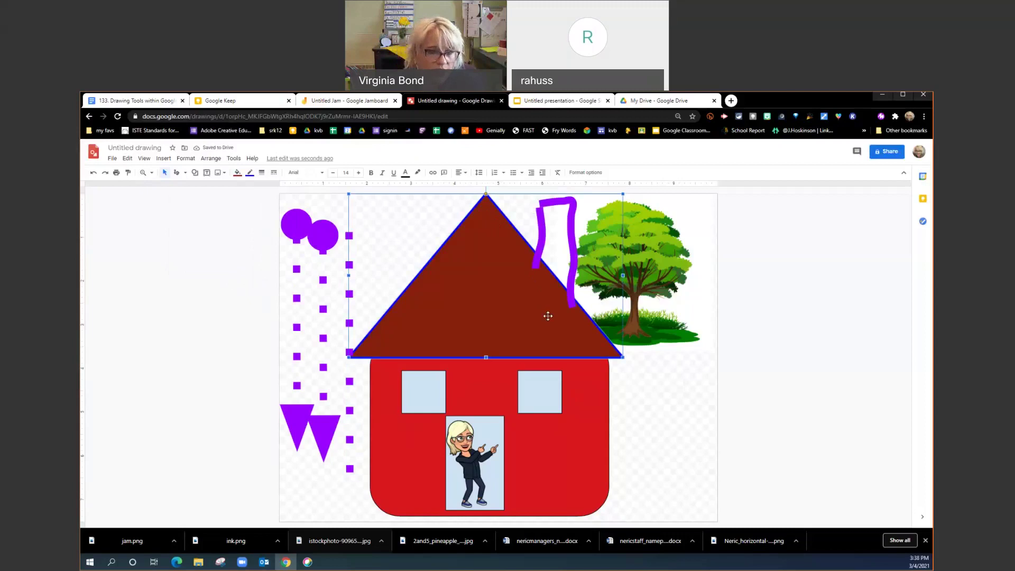
click(180, 172)
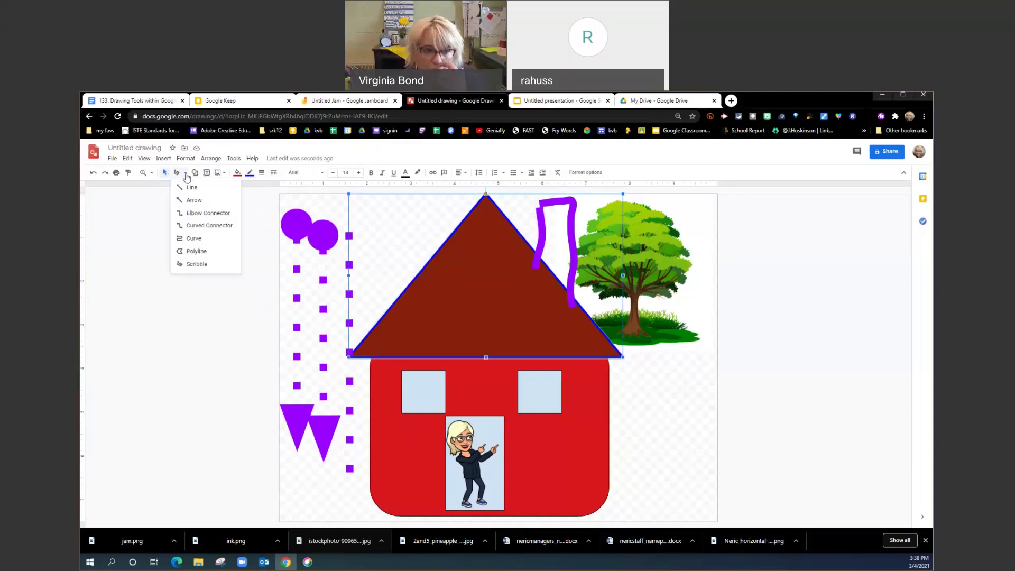
click(262, 172)
click(275, 201)
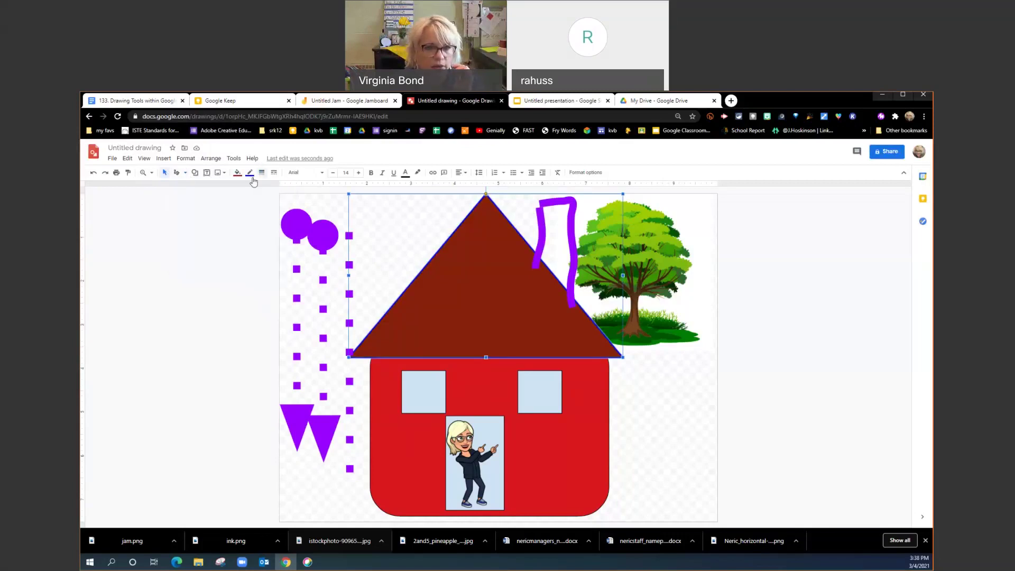
click(237, 173)
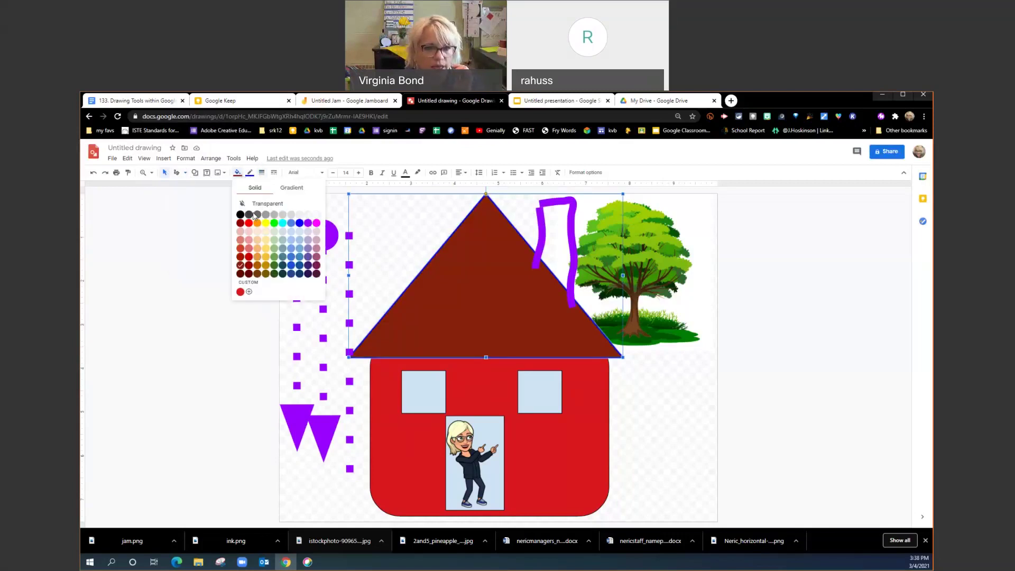
click(274, 257)
click(249, 172)
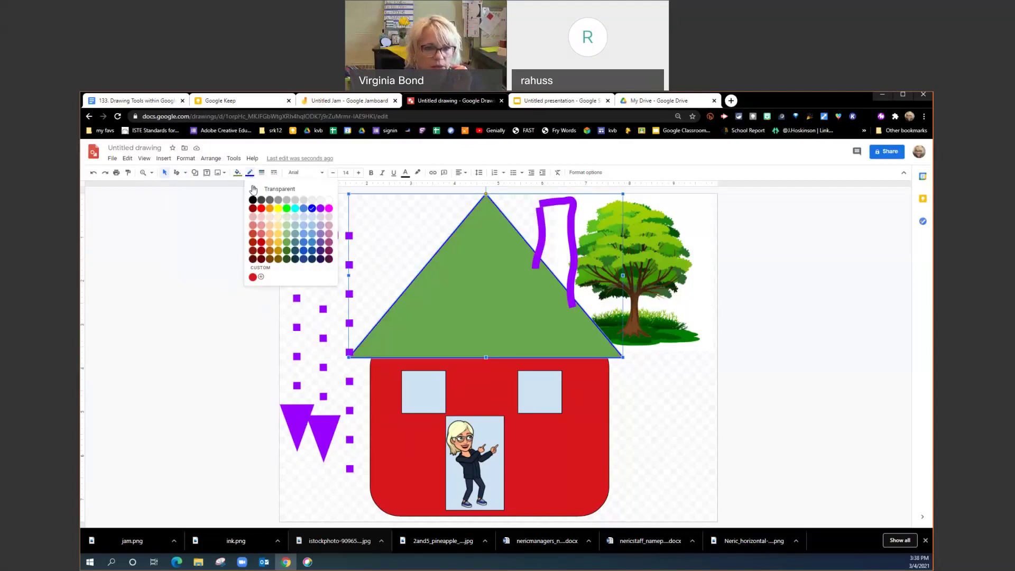
click(295, 251)
Scribble blades of grass in front of the house's lower-right corner and on the empty area beside it
click(185, 173)
click(191, 264)
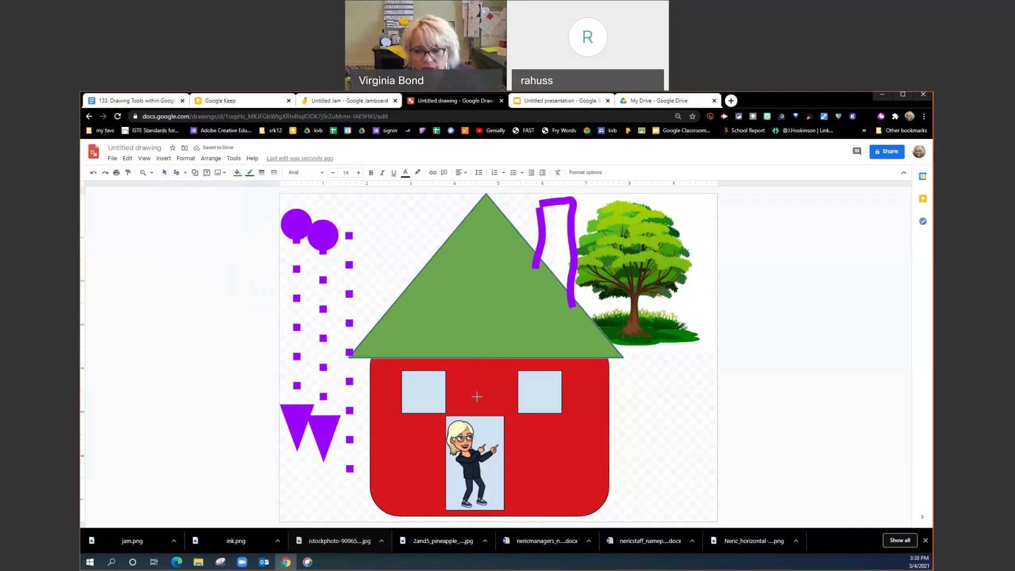
mouse_move(569, 492)
mouse_down()
mouse_move(571, 502)
mouse_move(647, 515)
mouse_move(666, 511)
mouse_move(671, 492)
mouse_move(677, 509)
mouse_move(685, 494)
mouse_move(679, 519)
mouse_move(679, 470)
mouse_move(634, 516)
mouse_up()
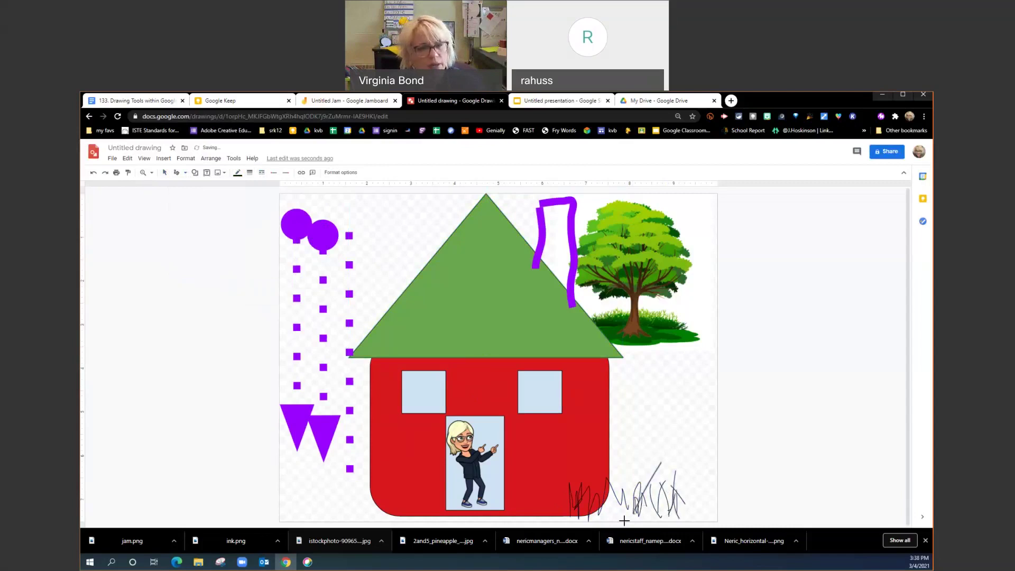
Color the right-hand grass scribble dark green
click(238, 173)
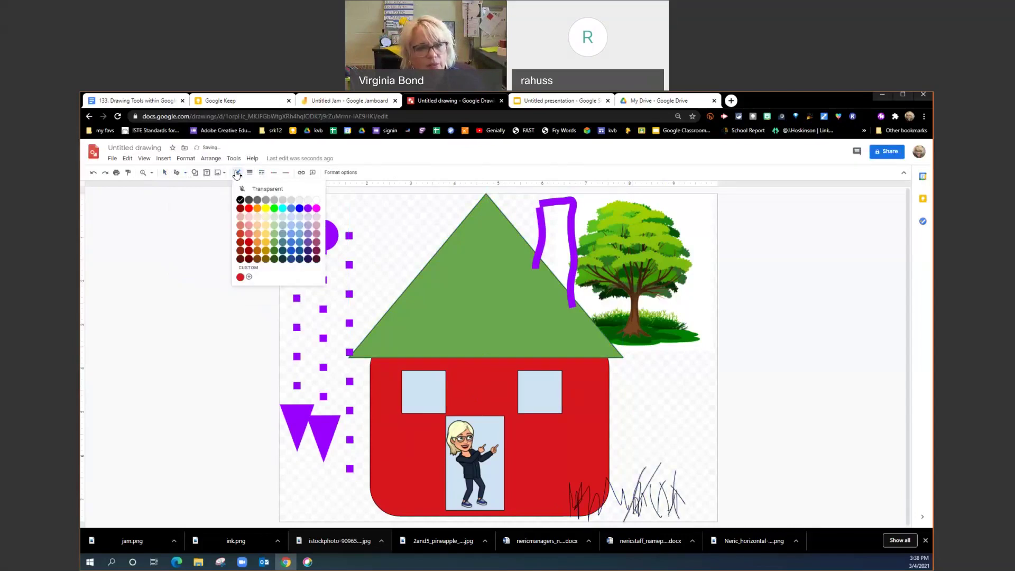
click(267, 242)
click(164, 172)
click(635, 491)
mouse_move(537, 480)
mouse_down()
mouse_move(561, 484)
mouse_move(550, 465)
mouse_move(540, 480)
mouse_up()
click(676, 494)
mouse_move(703, 511)
mouse_down()
mouse_move(631, 468)
mouse_move(636, 449)
mouse_up()
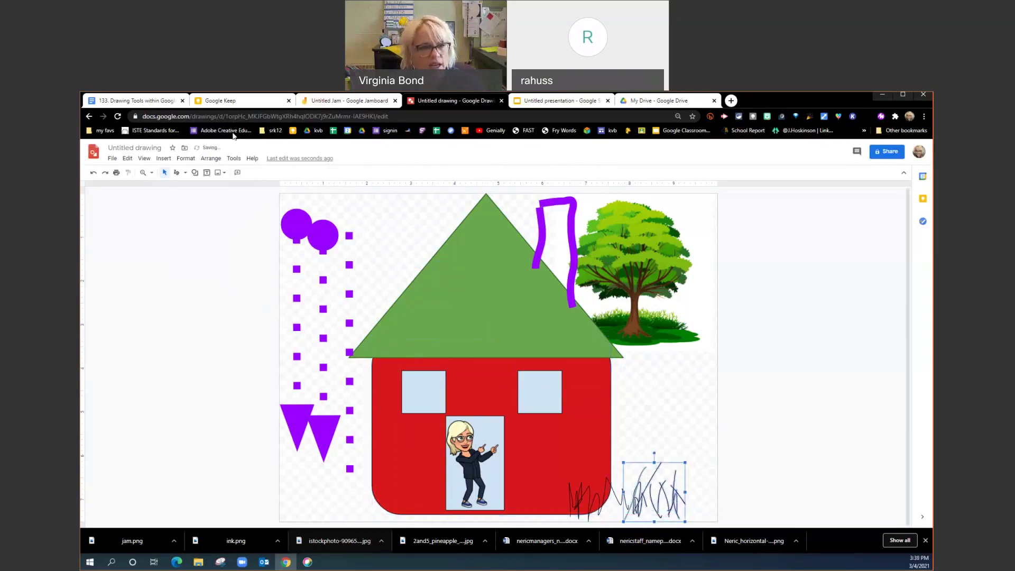
click(237, 173)
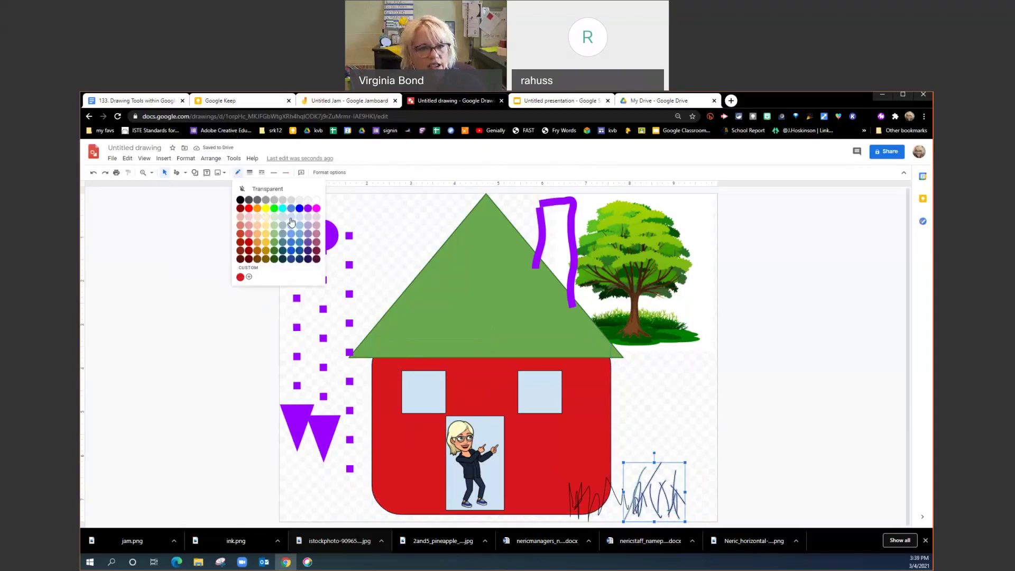
click(278, 253)
click(685, 408)
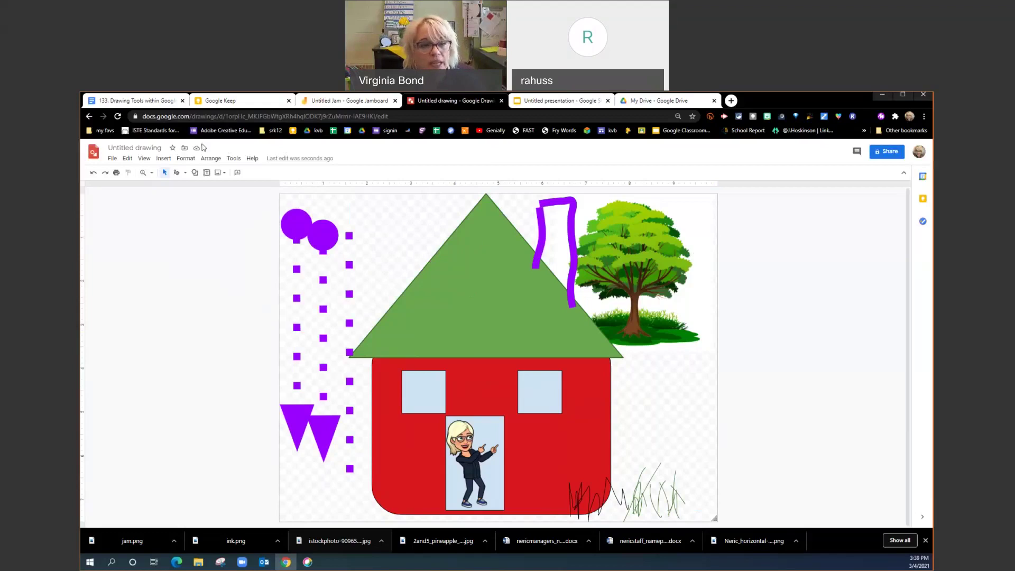
Rename the drawing as Specialkvb
click(163, 145)
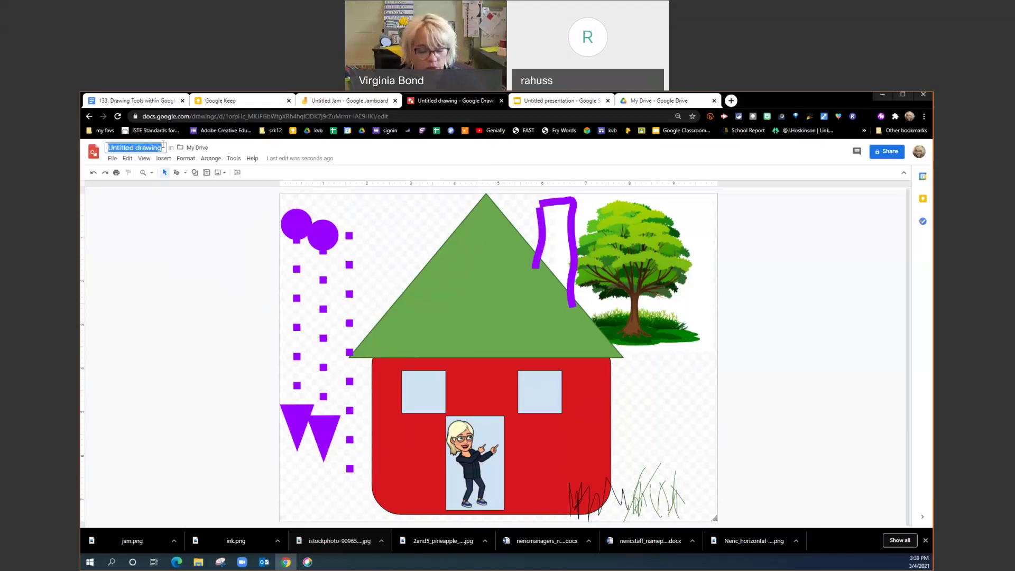
text(Specialkvb)
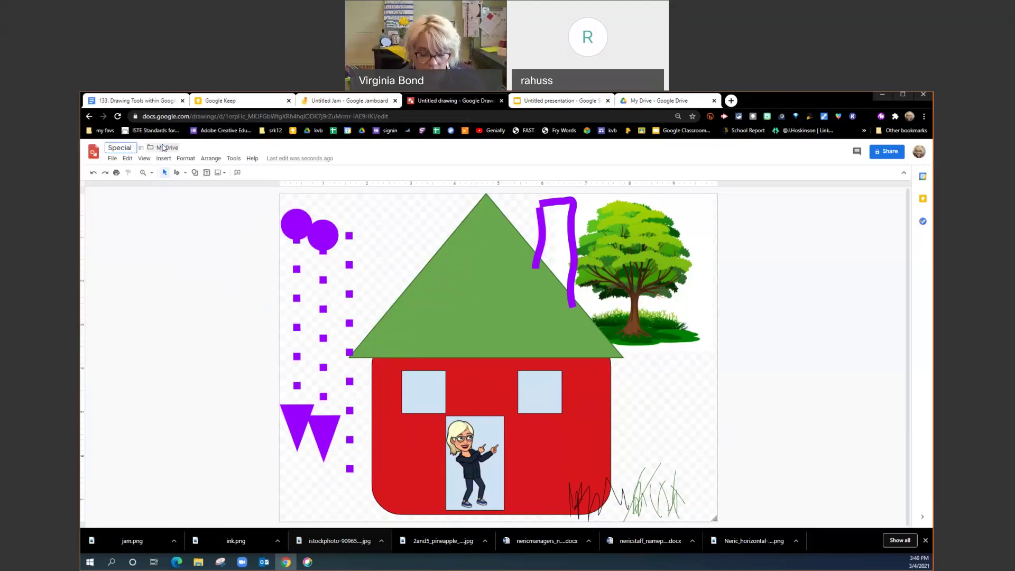
click(199, 293)
Look at the export options for the drawing in Google Keep and for the frame in Jamboard
click(113, 158)
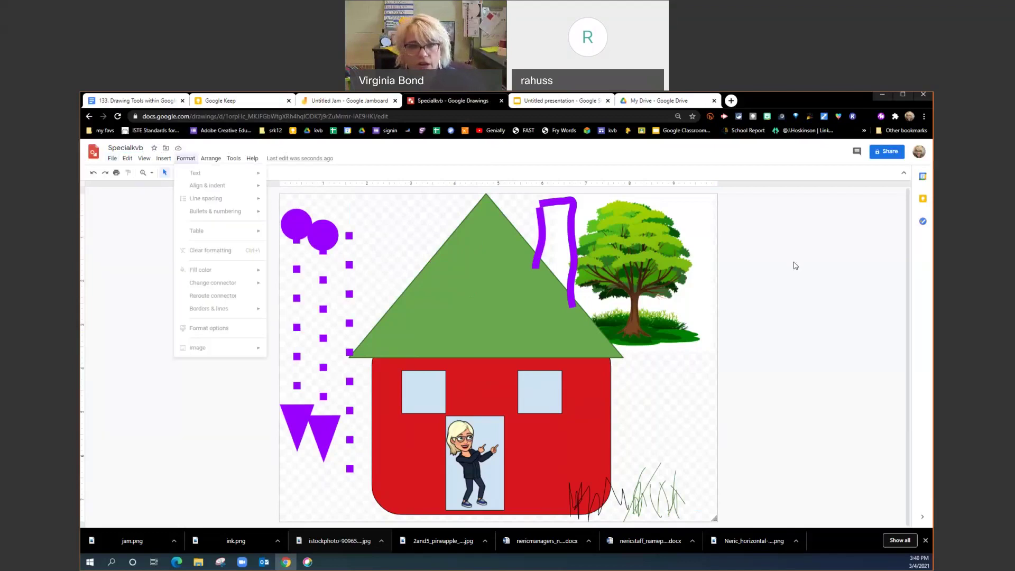
click(250, 100)
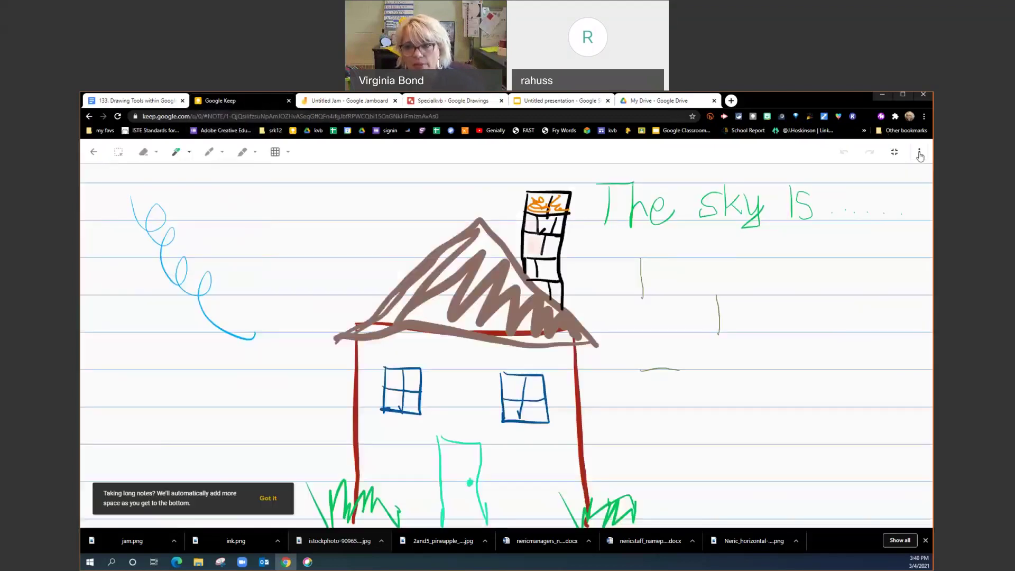
click(919, 152)
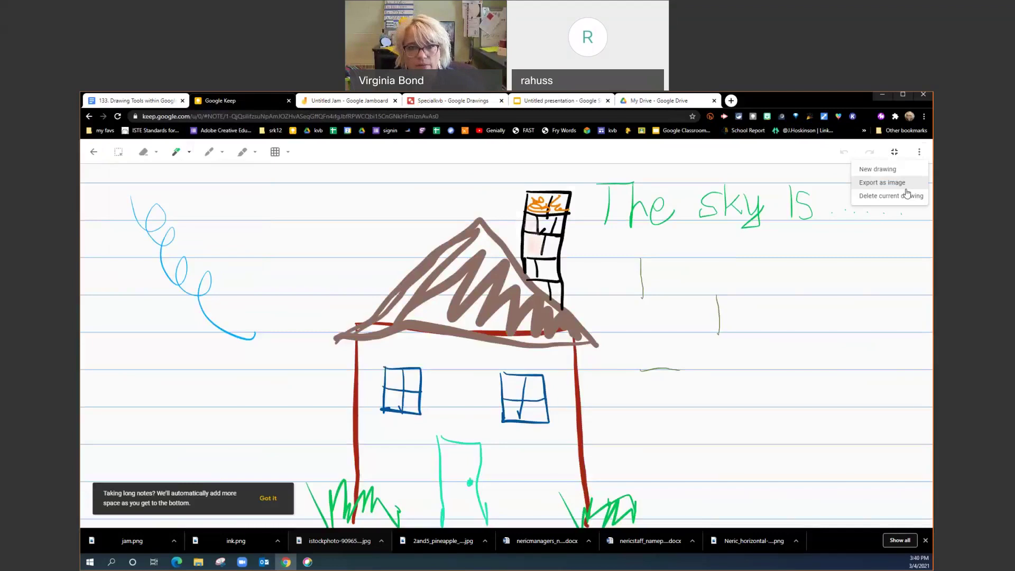
click(349, 100)
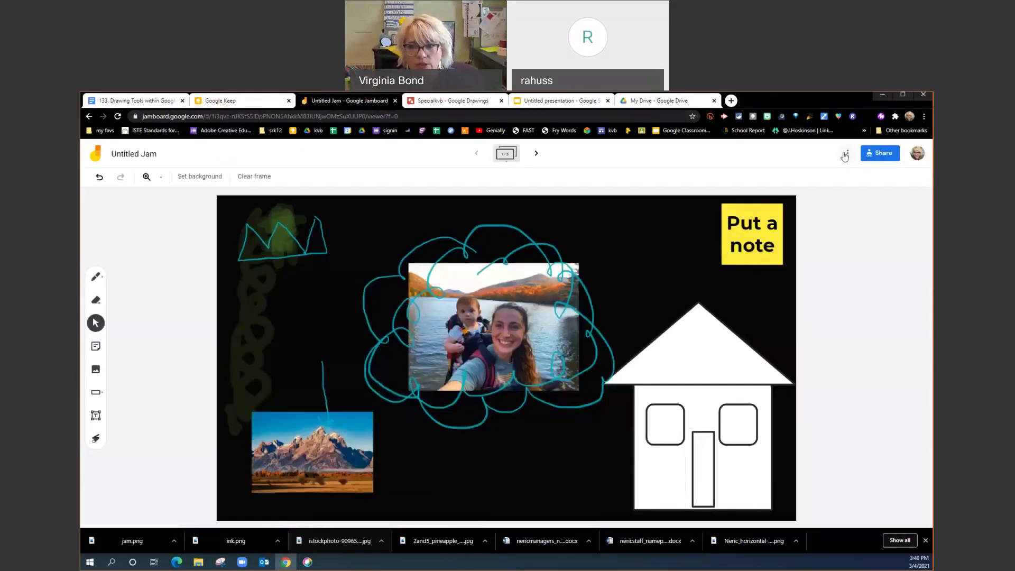
click(847, 152)
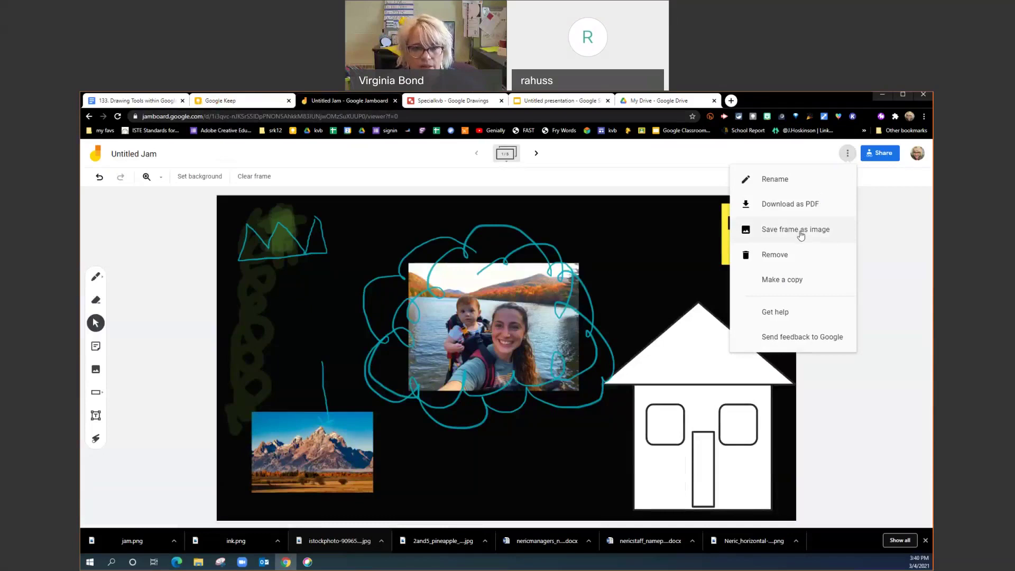
Switch to the Specialkvb drawing and download it as a JPEG image named Specialkvb to the Desktop
click(462, 103)
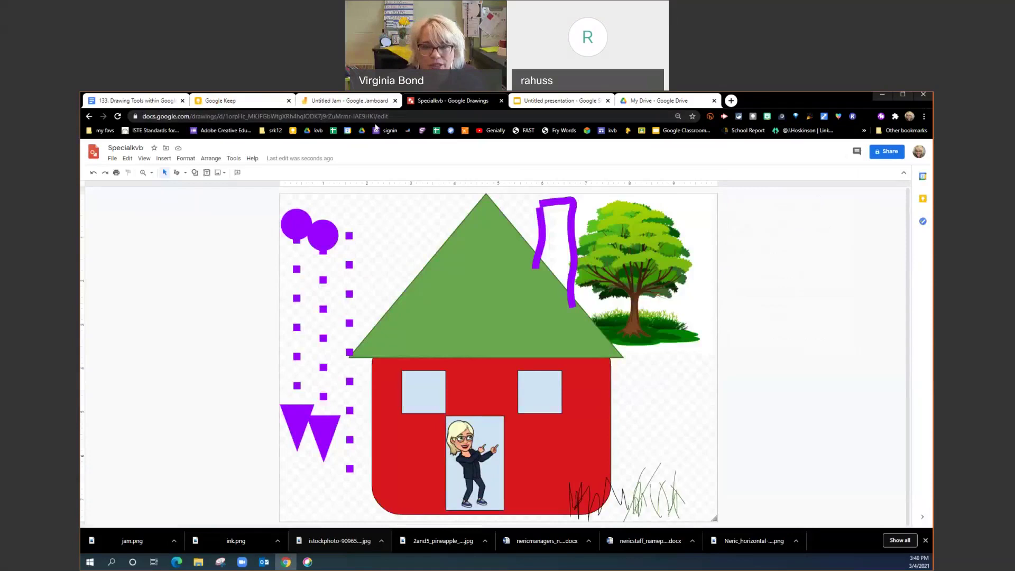
click(112, 159)
mouse_move(131, 250)
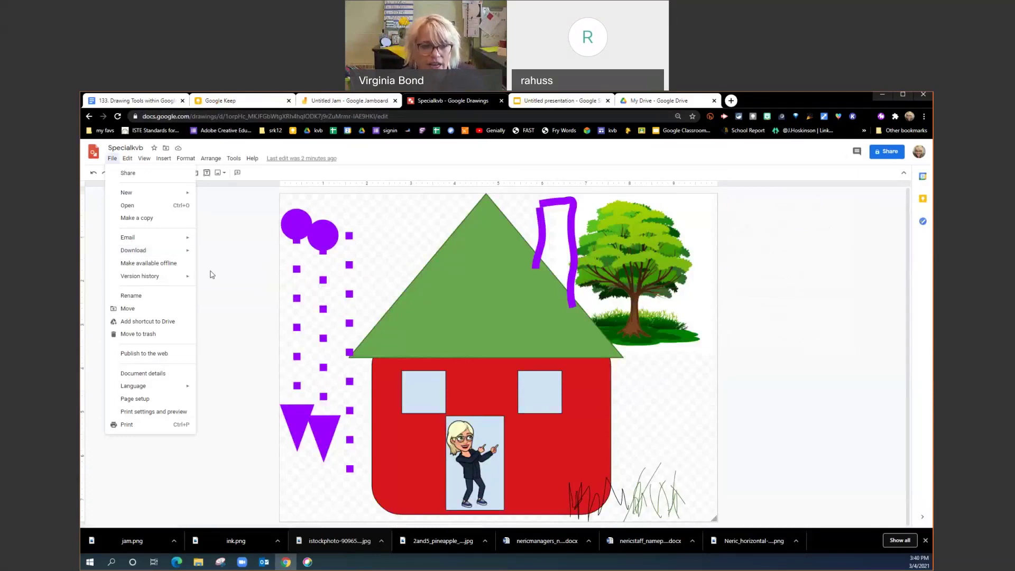
mouse_move(189, 256)
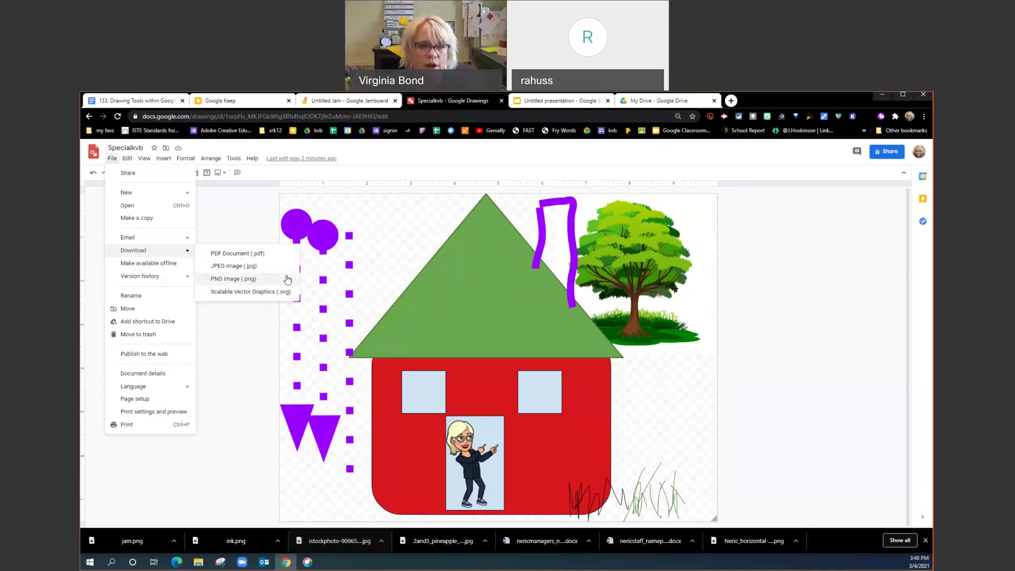
click(253, 266)
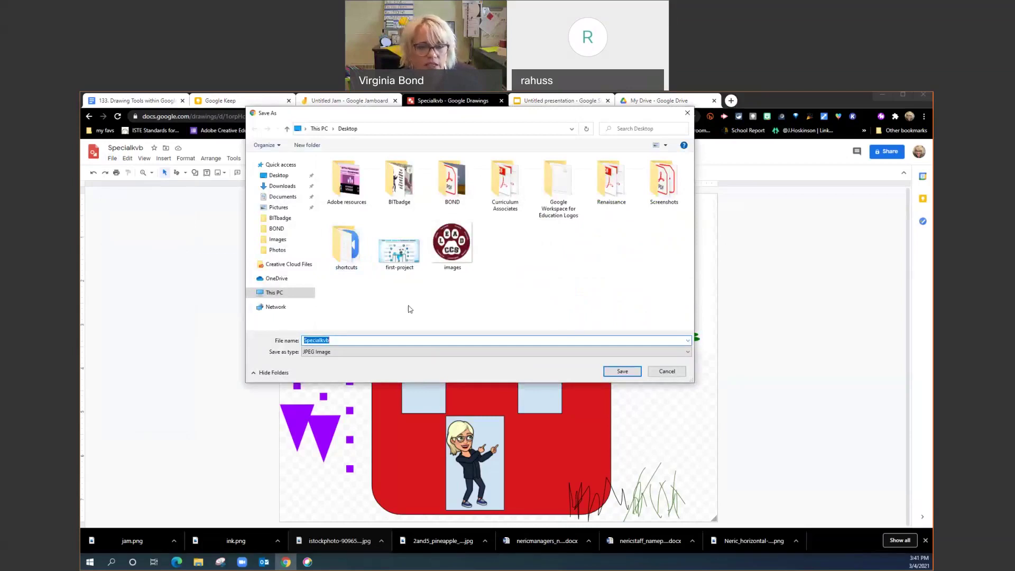
click(622, 371)
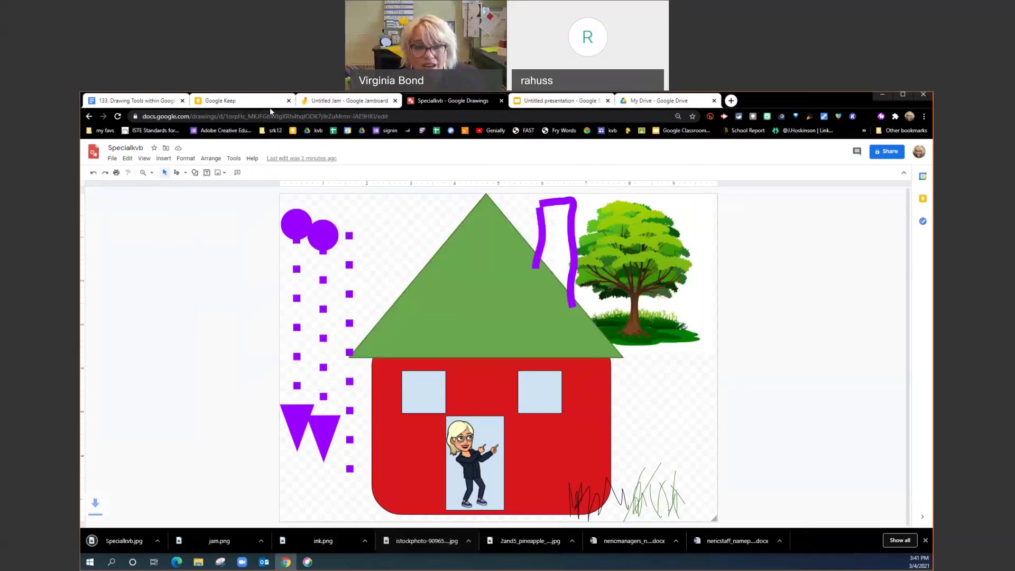
Insert the Specialkvb image from the computer's Desktop below the Keep house picture at the end of the Drawing Tools document
click(162, 99)
scroll(520, 419, down, 3)
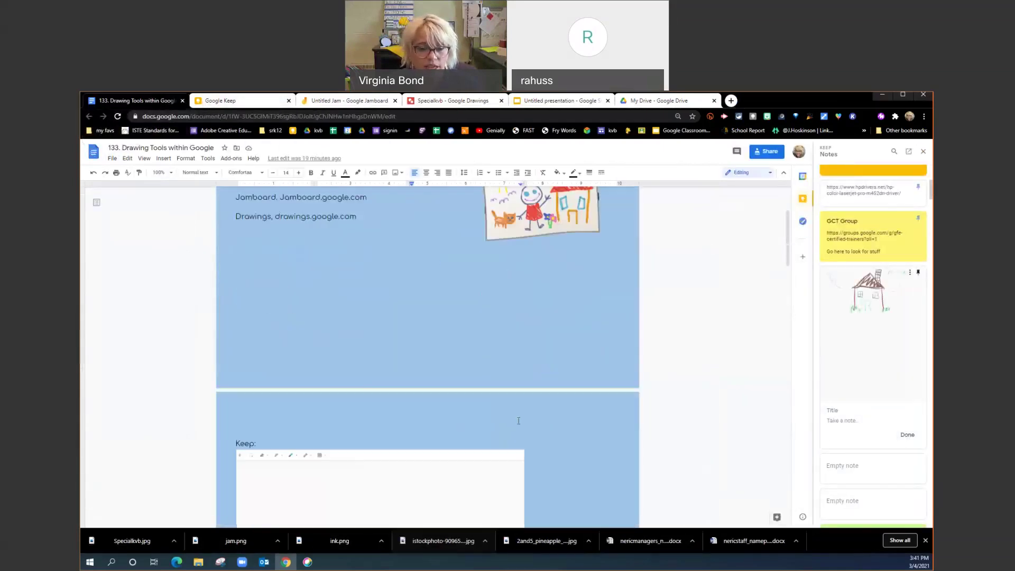
scroll(520, 419, down, 5)
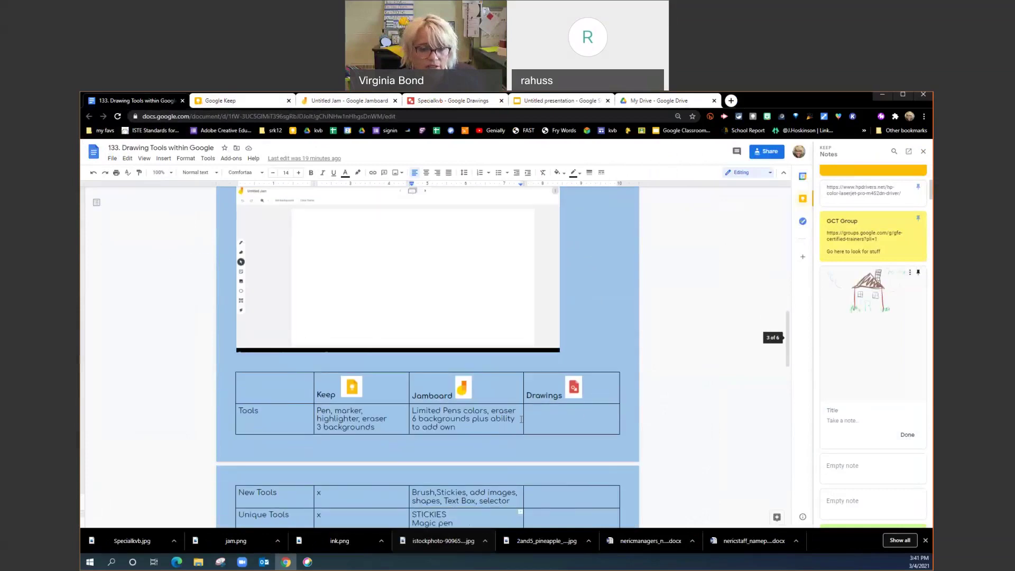
scroll(520, 419, down, 10)
click(330, 463)
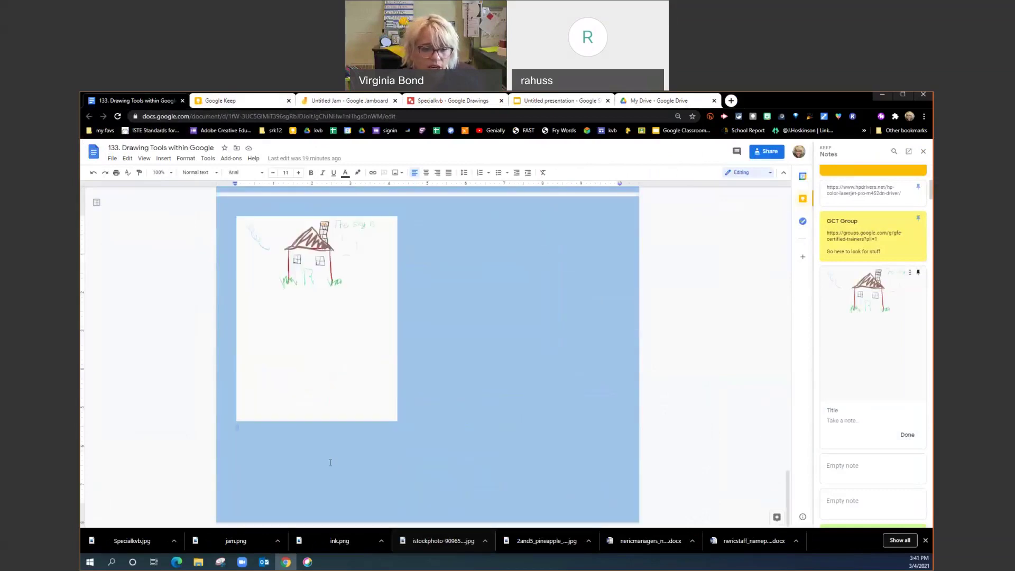
click(164, 158)
mouse_move(185, 178)
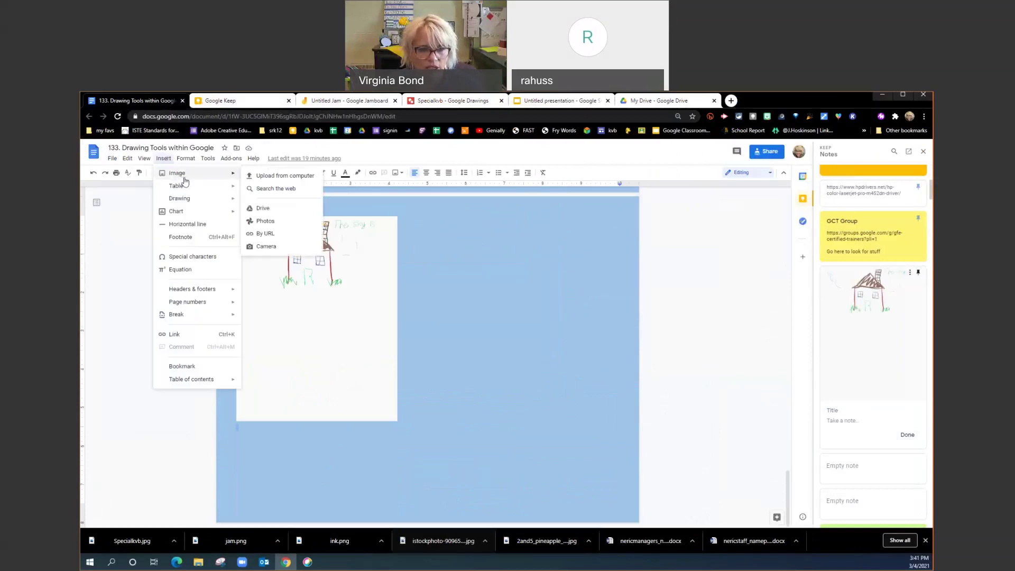
click(260, 178)
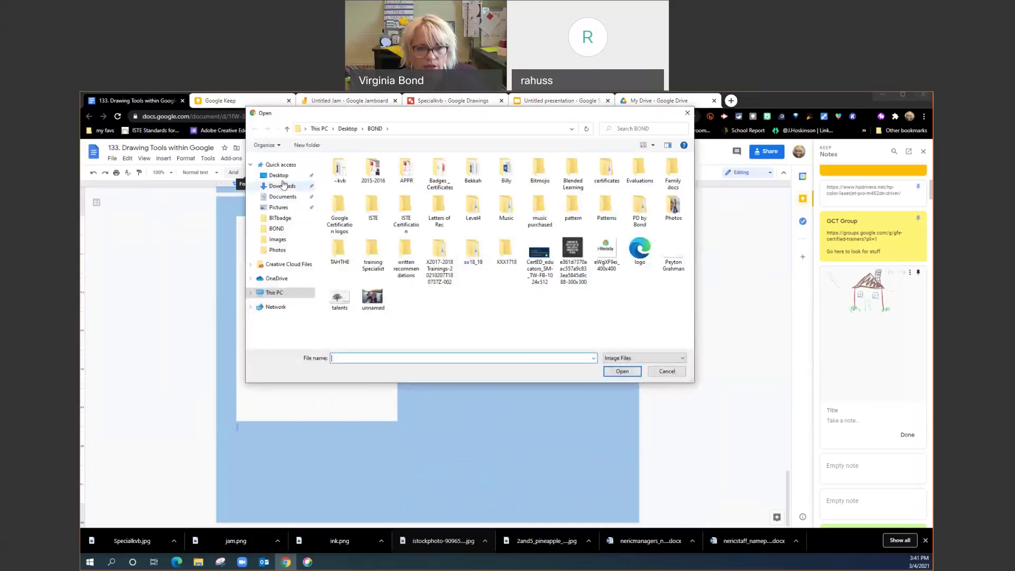
click(280, 176)
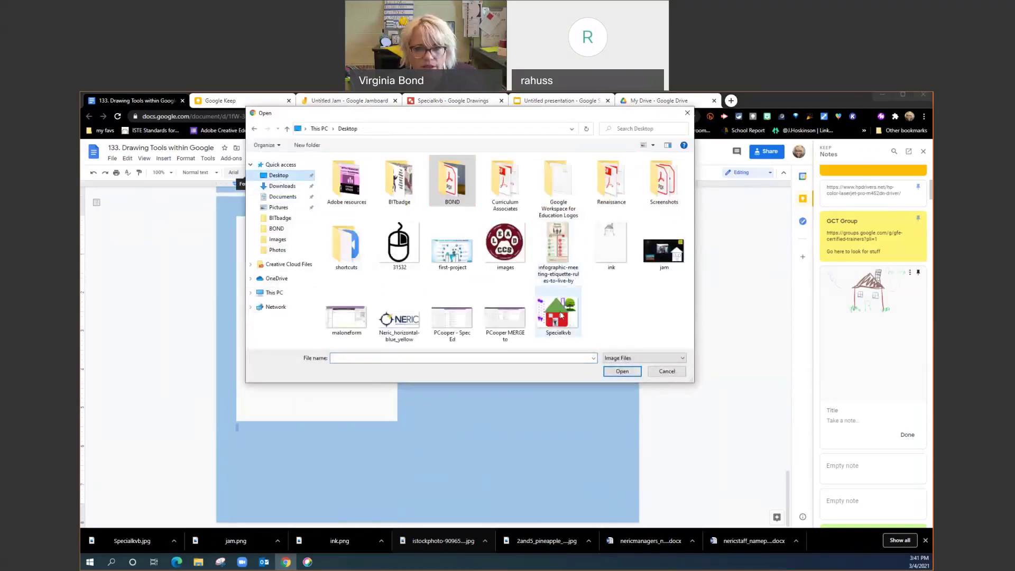
double_click(451, 178)
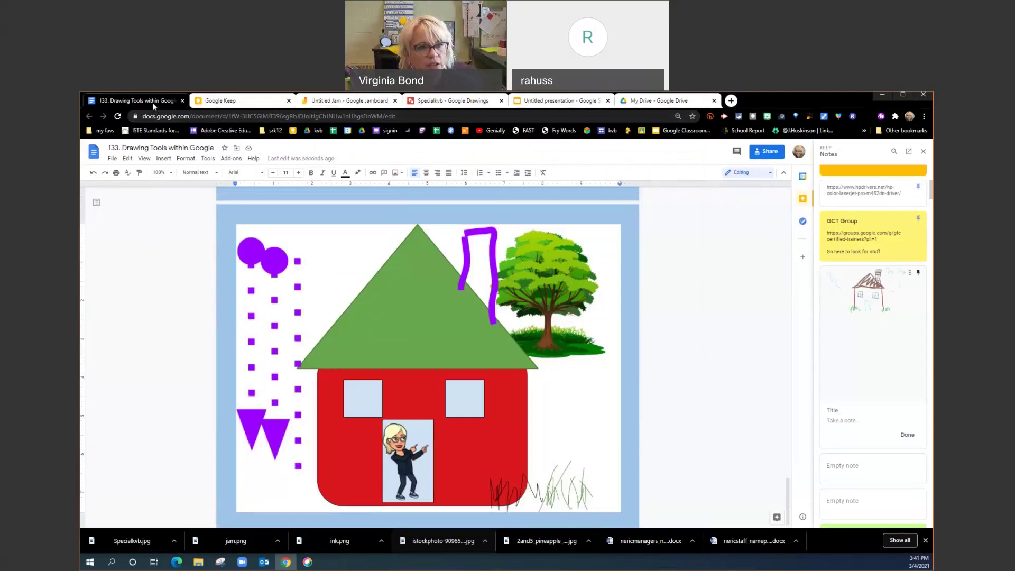
Return to the Specialkvb drawing and add a left-pointing block arrow in the empty area beside the roof's peak
click(438, 107)
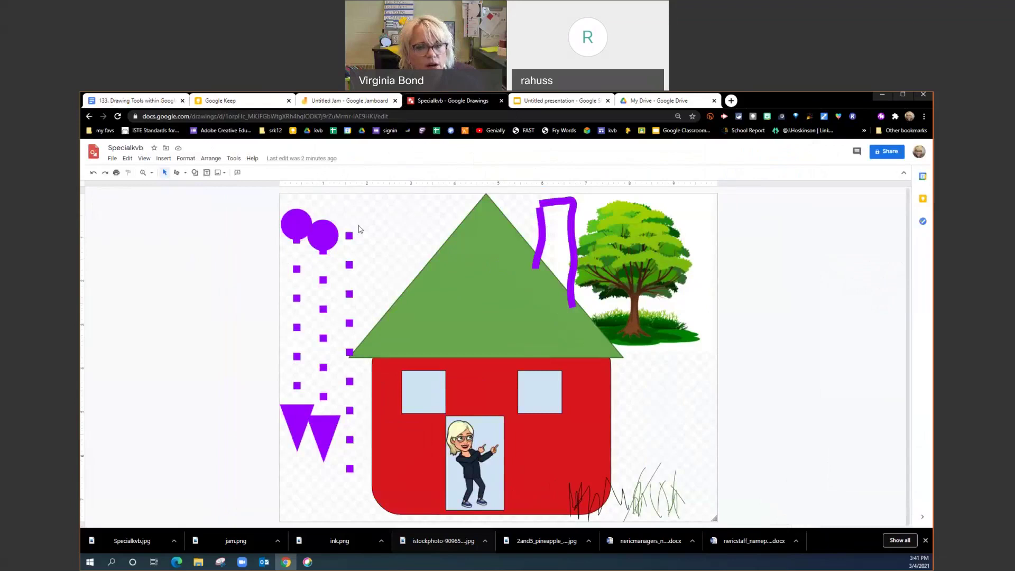
click(185, 173)
click(196, 174)
click(207, 174)
click(219, 173)
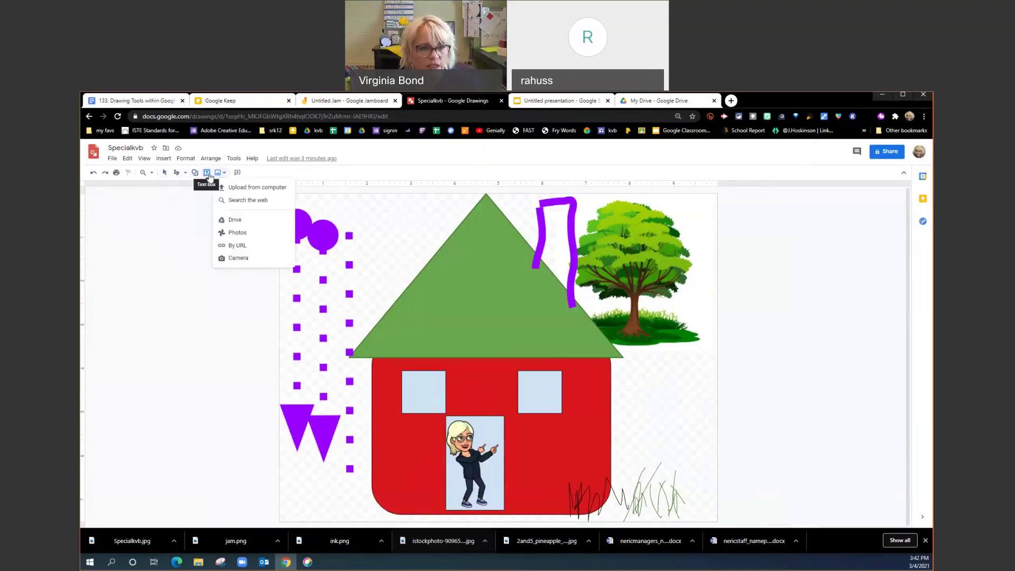
click(195, 173)
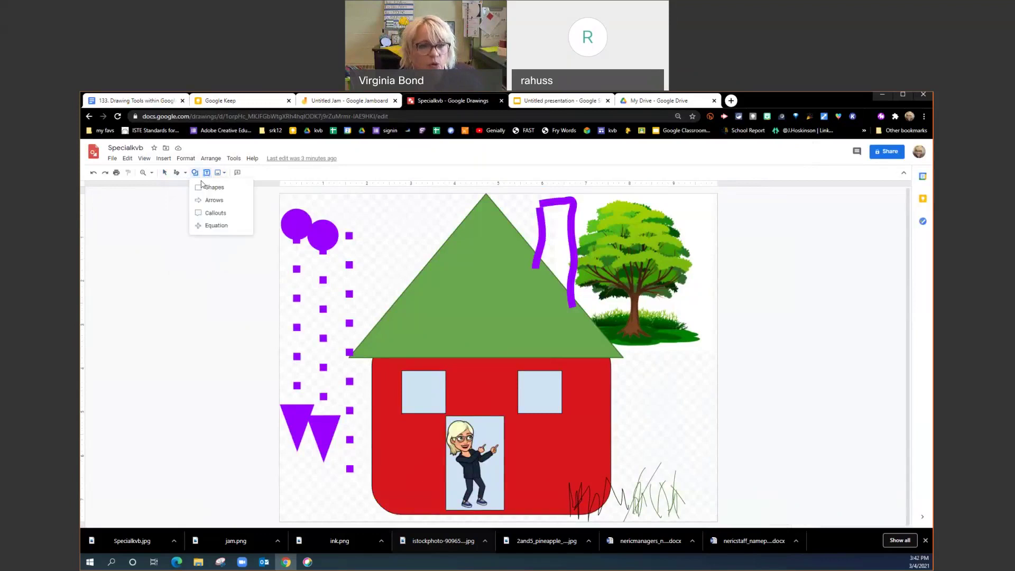
mouse_move(212, 201)
click(359, 208)
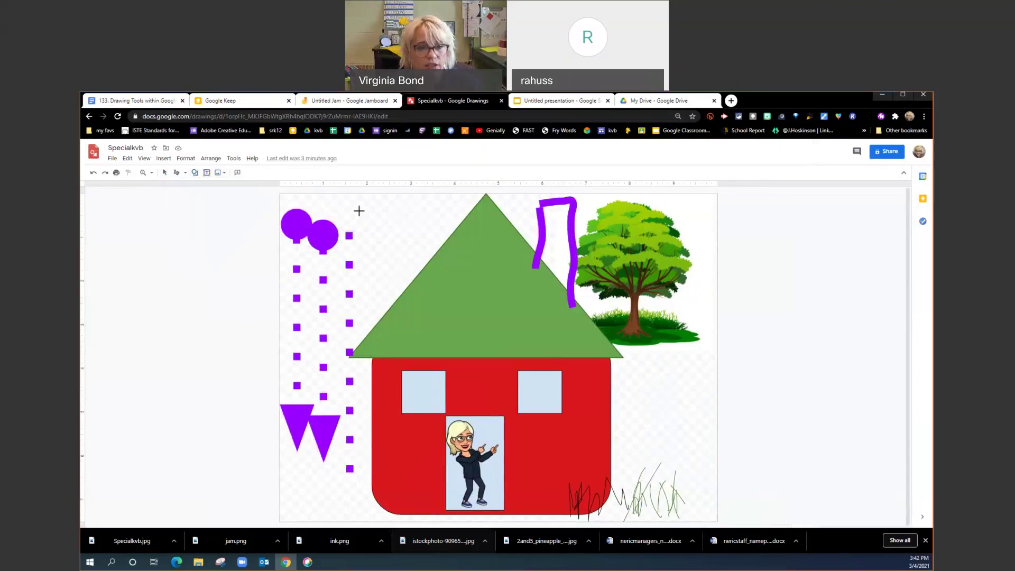
drag(368, 208, 448, 244)
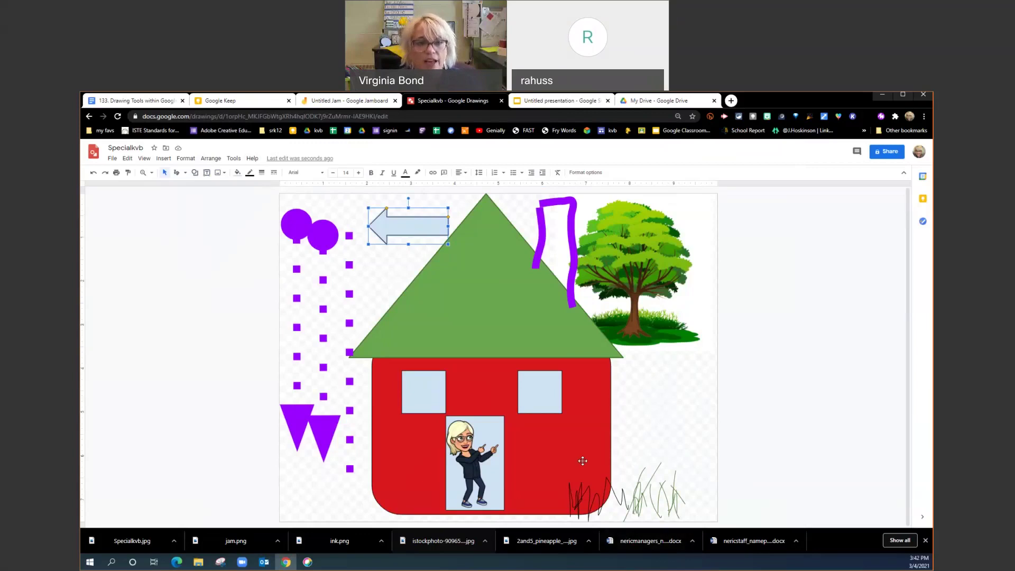
Look at the pen colors and sizes in the Google Keep drawing and at the Jamboard frame for comparison
click(260, 101)
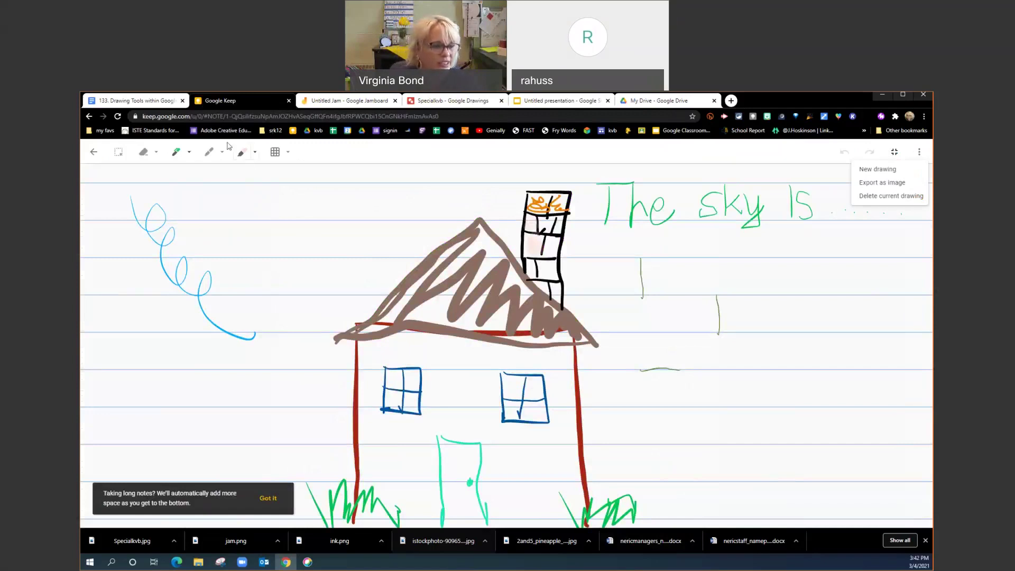
click(190, 153)
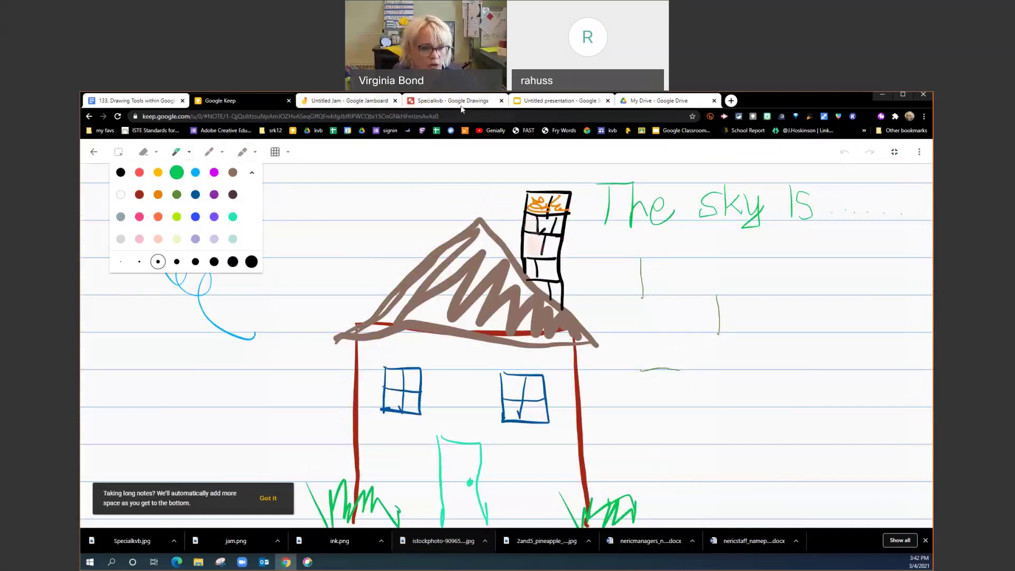
click(273, 505)
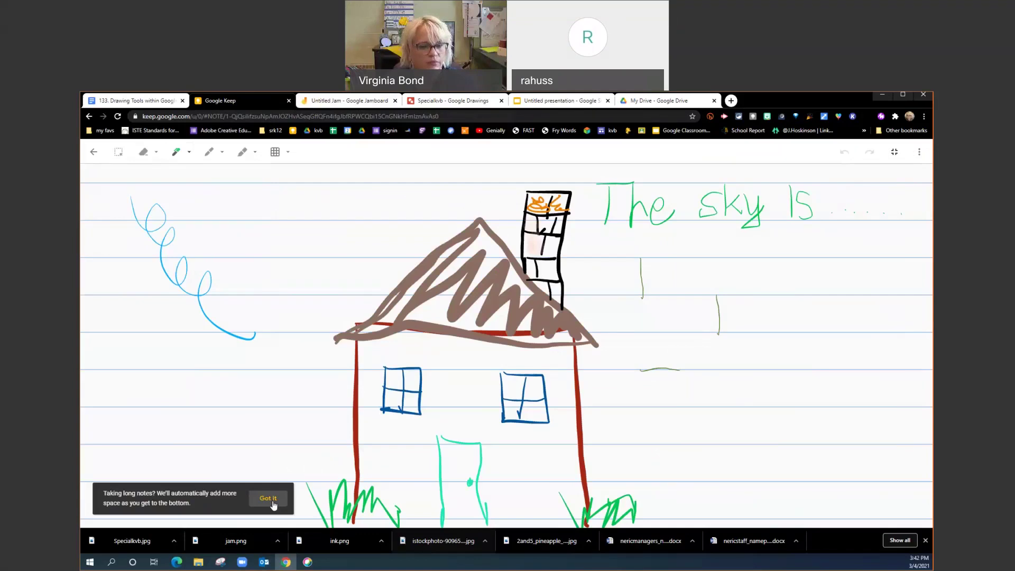
click(273, 505)
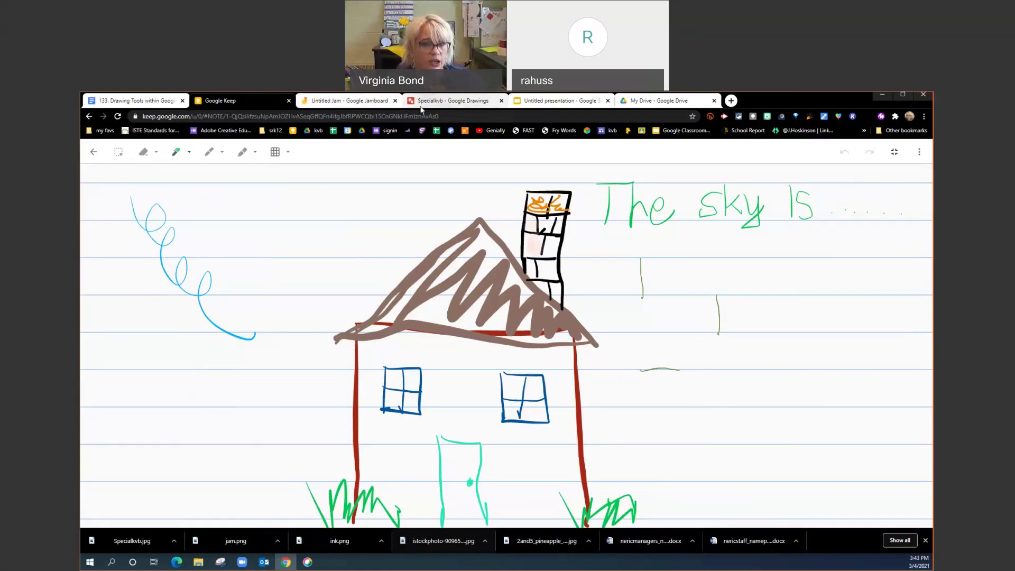
click(343, 102)
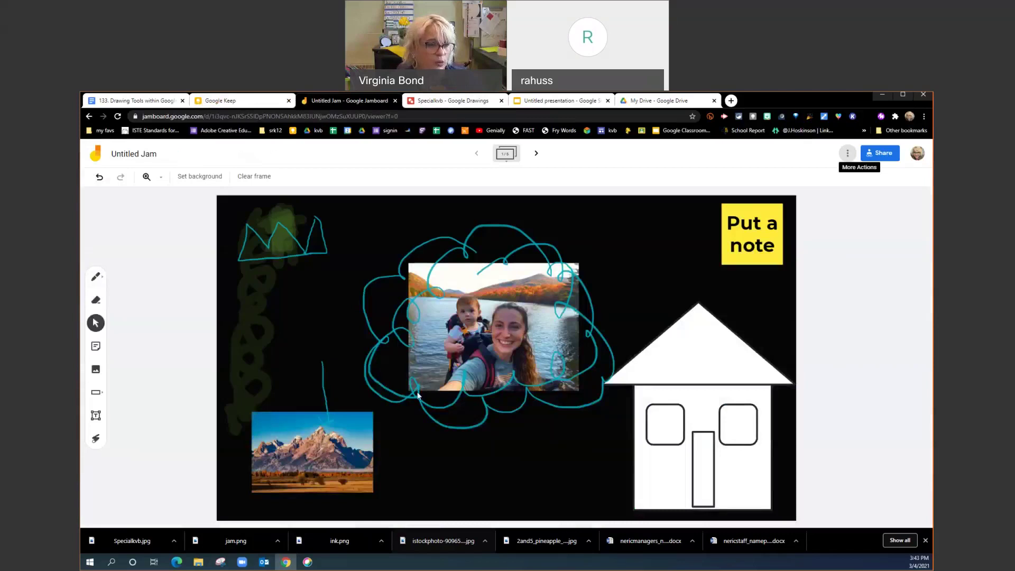